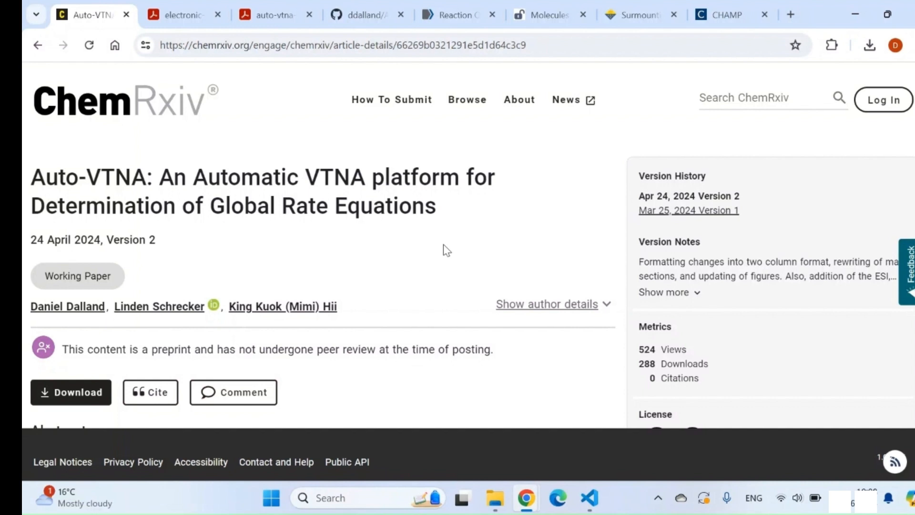
Read the title, preprint details and abstract of the Auto-VTNA article on ChemRxiv
scroll(443, 245, "down", 1)
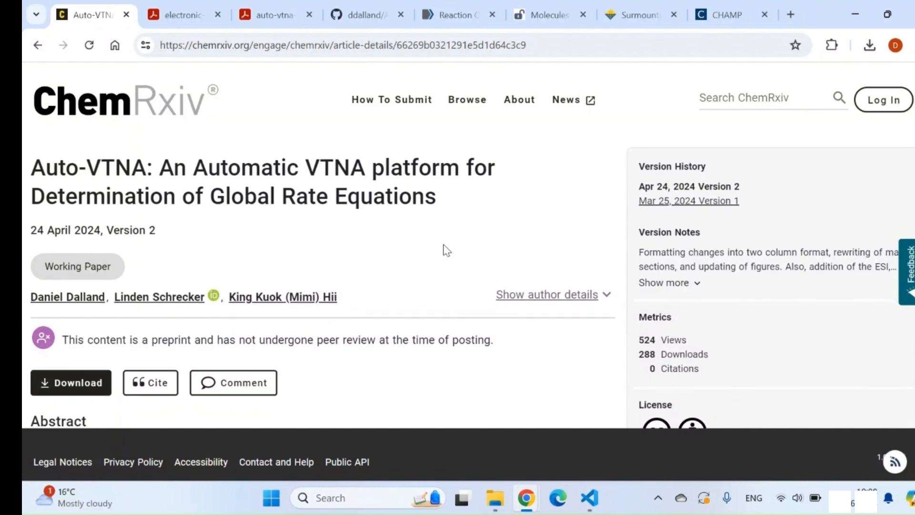
scroll(443, 244, "down", 1)
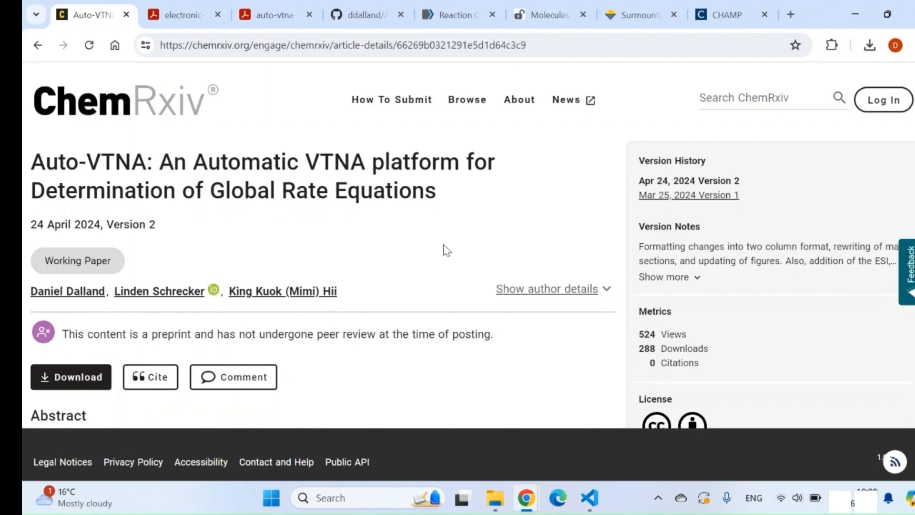
scroll(443, 244, "down", 1)
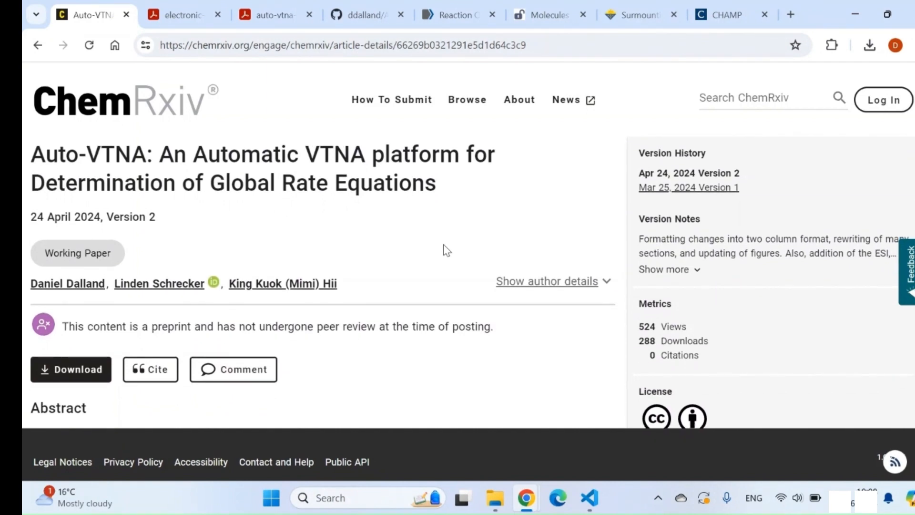
scroll(444, 244, "down", 2)
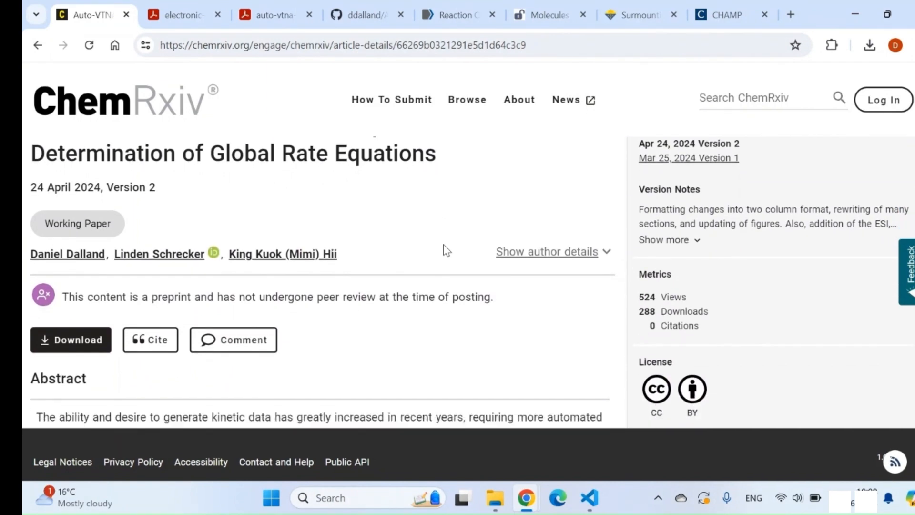
scroll(443, 244, "down", 1)
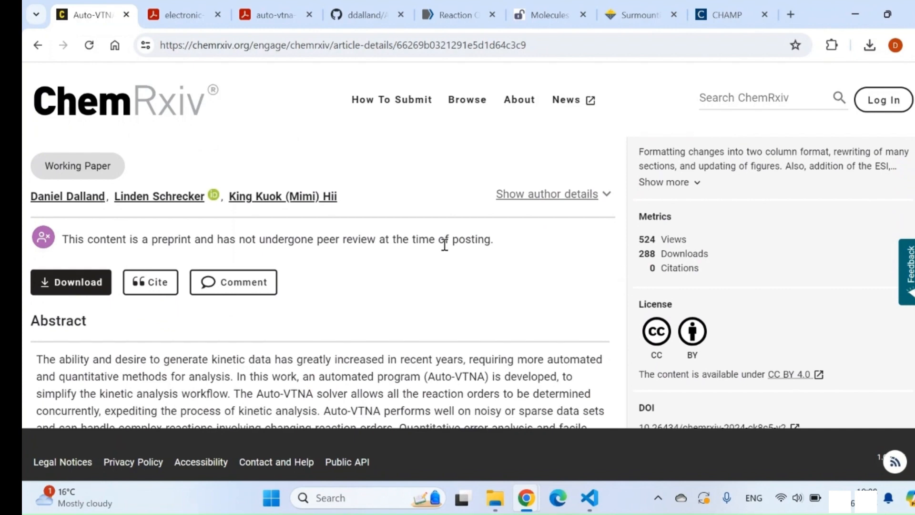
scroll(443, 244, "down", 2)
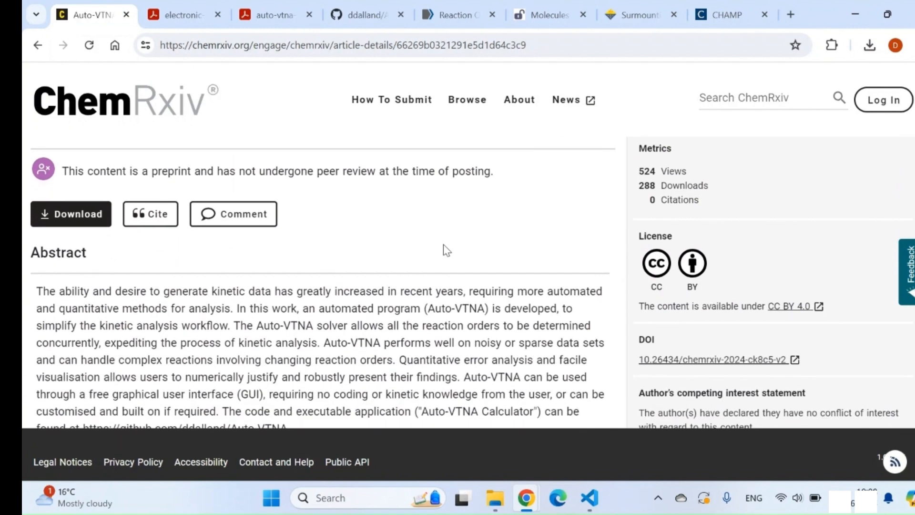
scroll(443, 244, "down", 1)
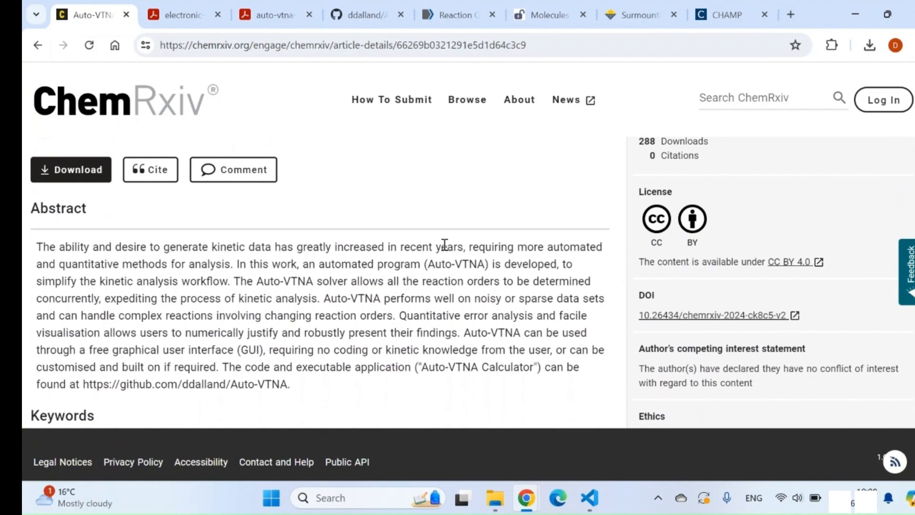
scroll(444, 244, "down", 1)
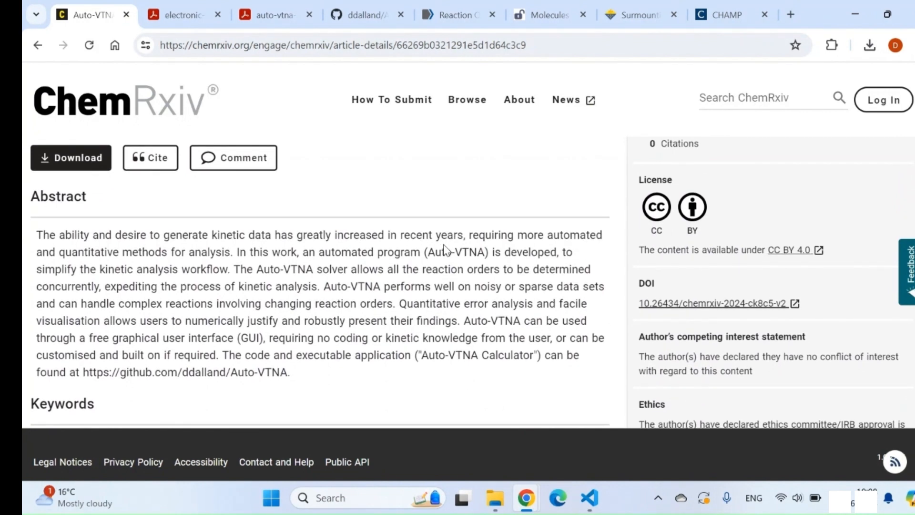
scroll(443, 245, "down", 1)
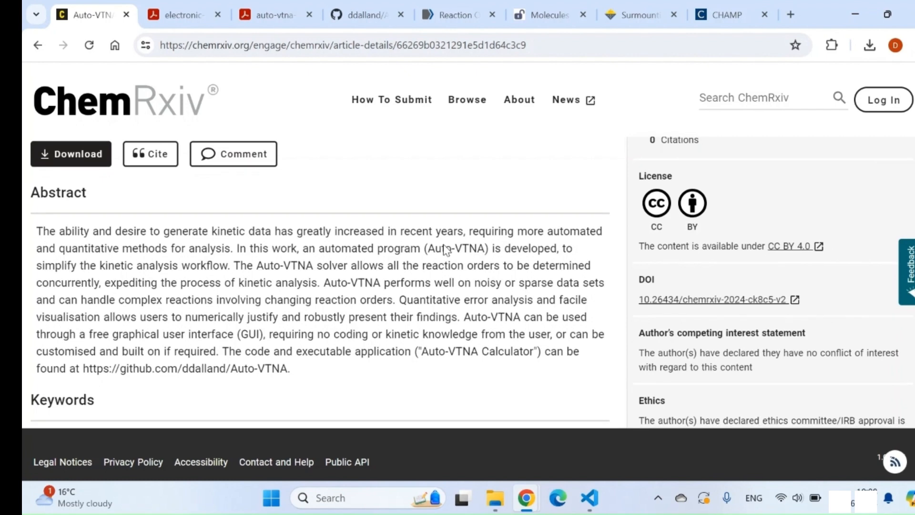
scroll(444, 245, "up", 1)
scroll(444, 245, "up", 10)
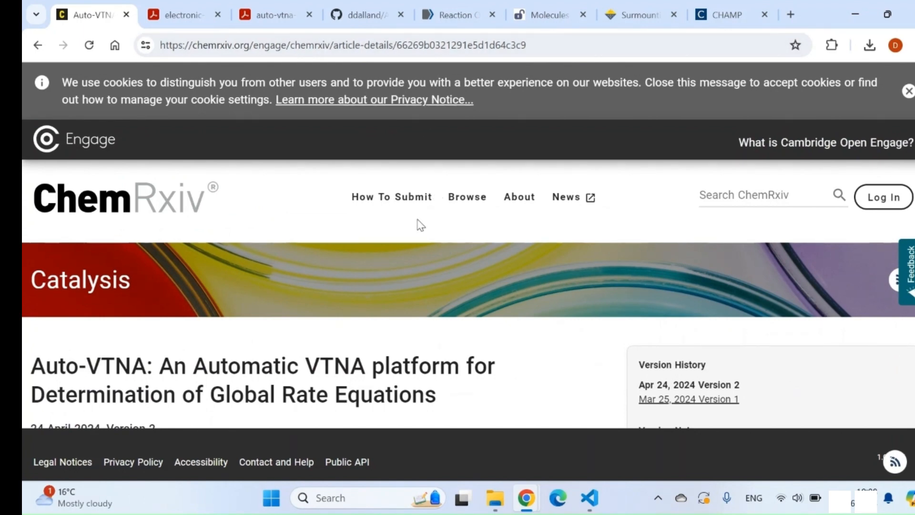
Switch to the Auto-VTNA GitHub repository and review its file list, including the auto_vtna_master folder
left_click(364, 1)
scroll(445, 246, "up", 3)
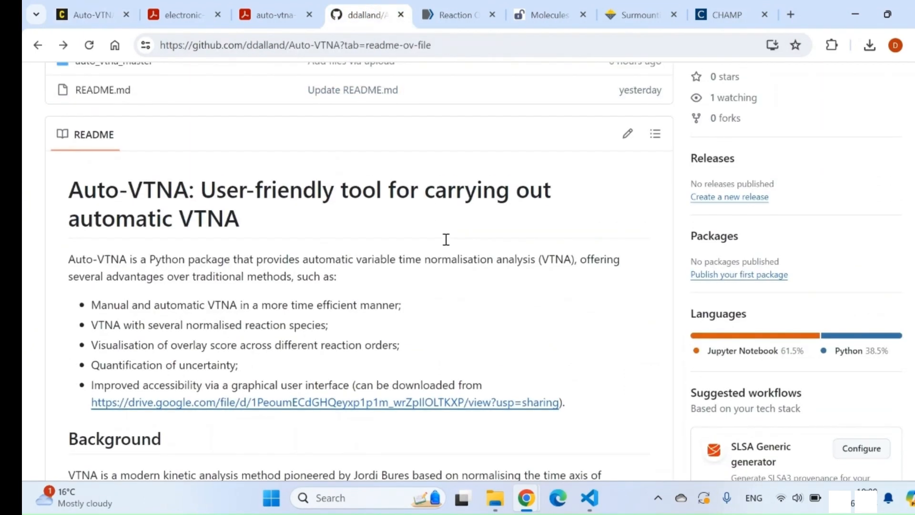
scroll(445, 239, "up", 5)
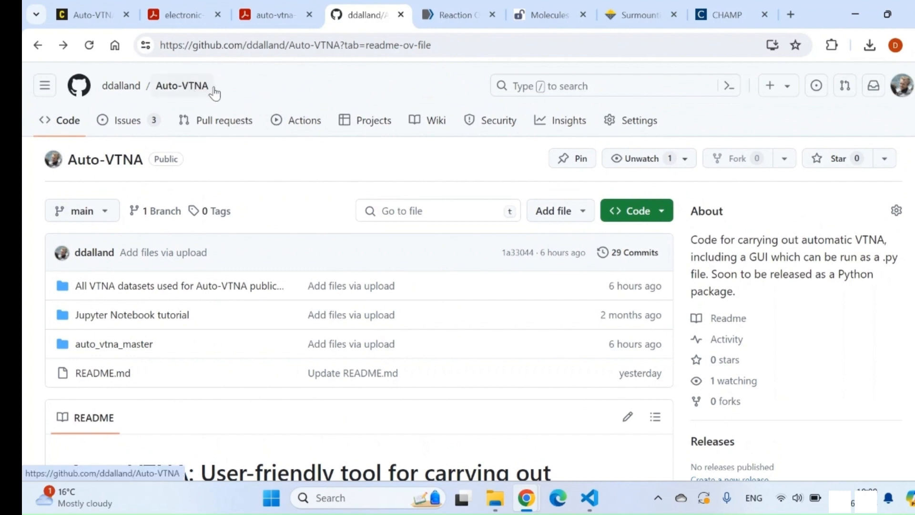
scroll(327, 219, "down", 1)
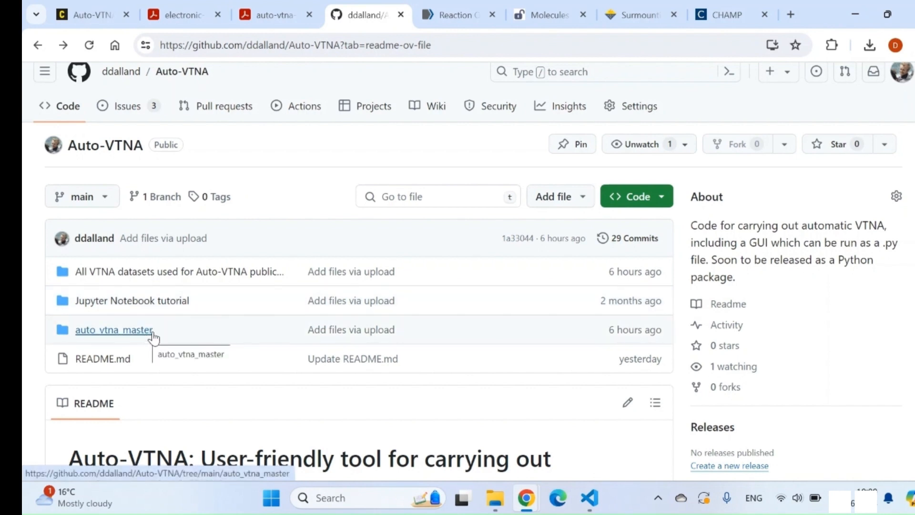
Switch to File Explorer and open Auto_VTNA_GUI.py from the auto_vtna folder in Visual Studio Code
key("alt+Tab")
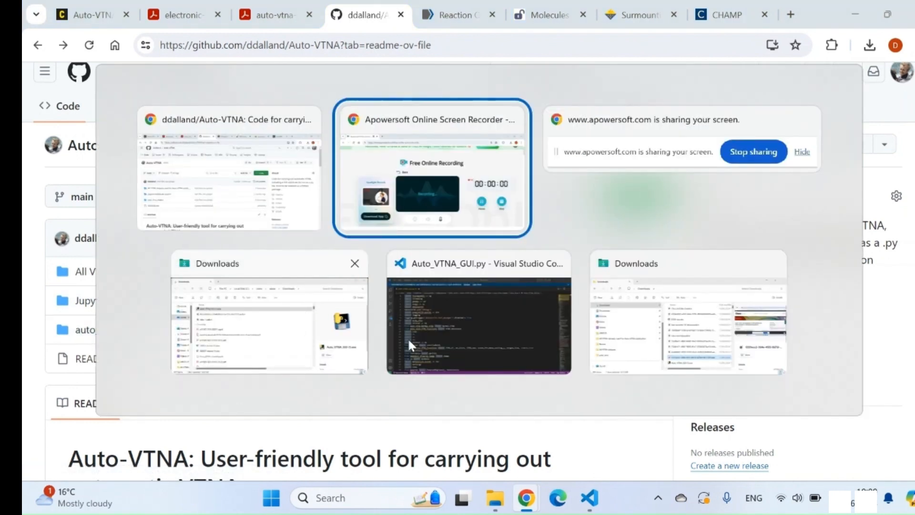
left_click(331, 351)
scroll(86, 334, "down", 3)
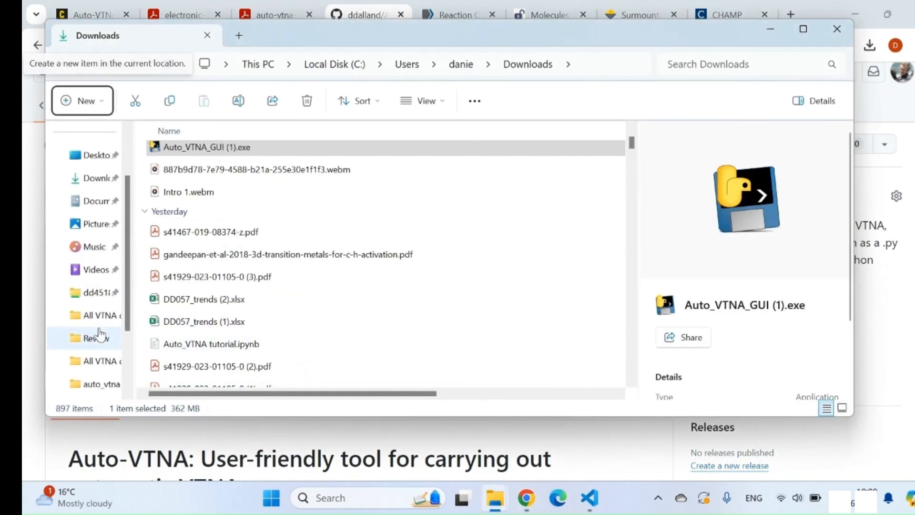
left_click(97, 384)
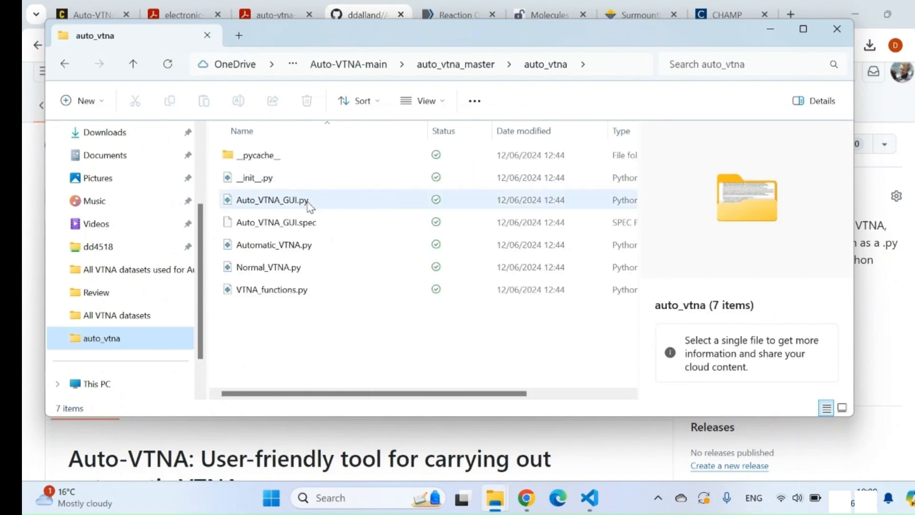
double_click(324, 208)
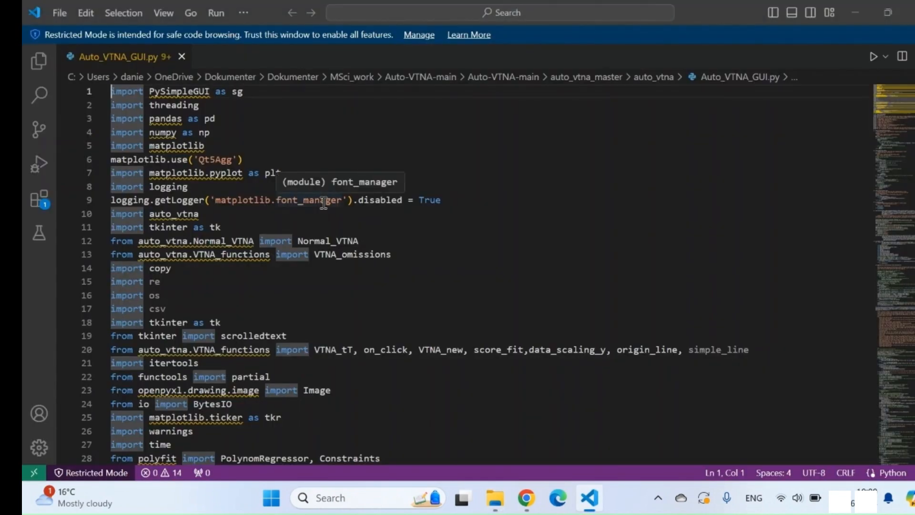
Show the Run and Debug view for Auto_VTNA_GUI.py and look over the script's import statements
left_click(39, 167)
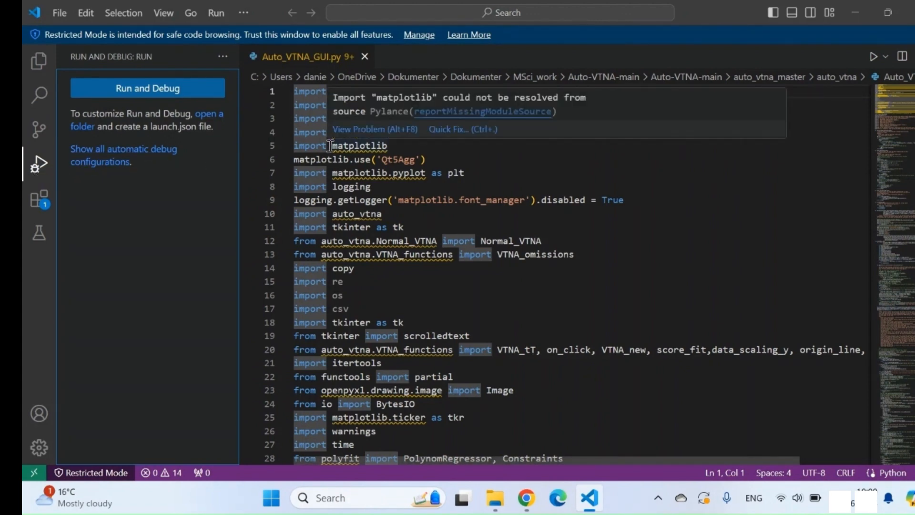
scroll(389, 173, "down", 3)
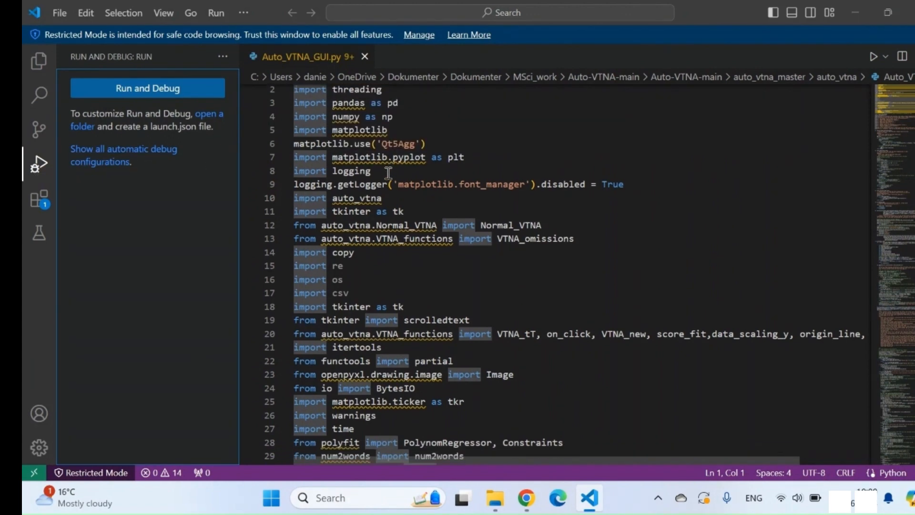
scroll(388, 173, "down", 2)
scroll(388, 173, "up", 3)
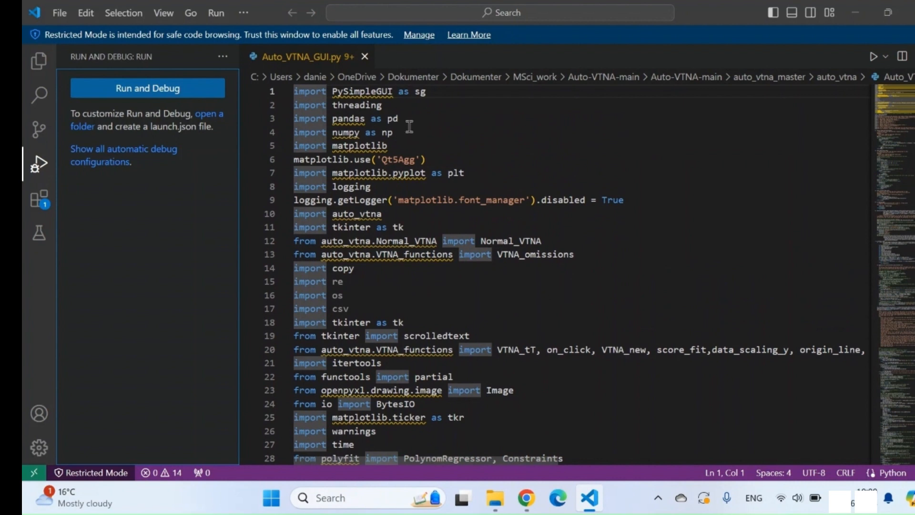
Return to the GitHub README in Chrome and open the Google Drive download link for the graphical interface in a new tab
key("alt+Tab")
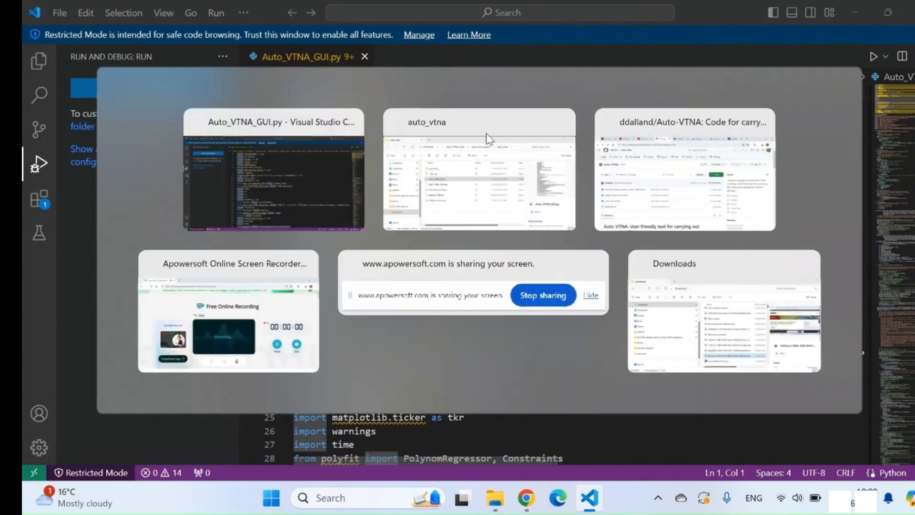
key("alt+Tab")
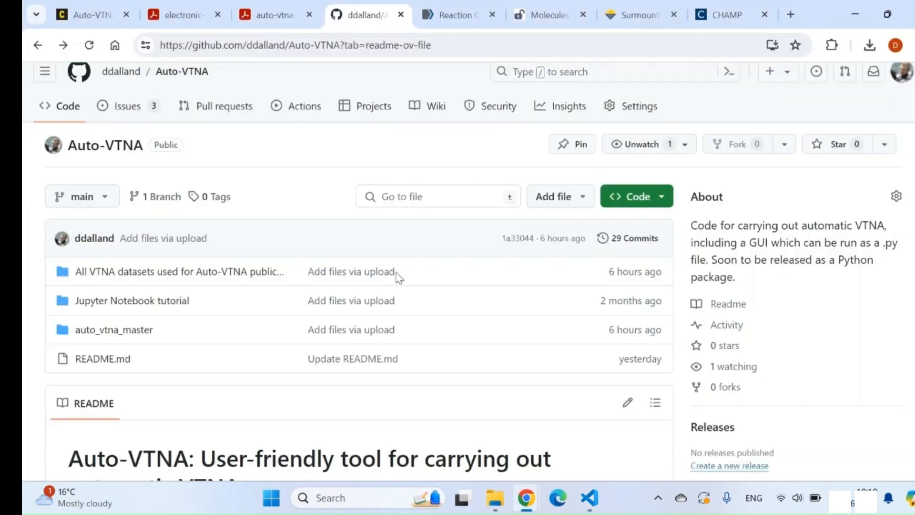
scroll(315, 323, "down", 1)
scroll(315, 324, "down", 6)
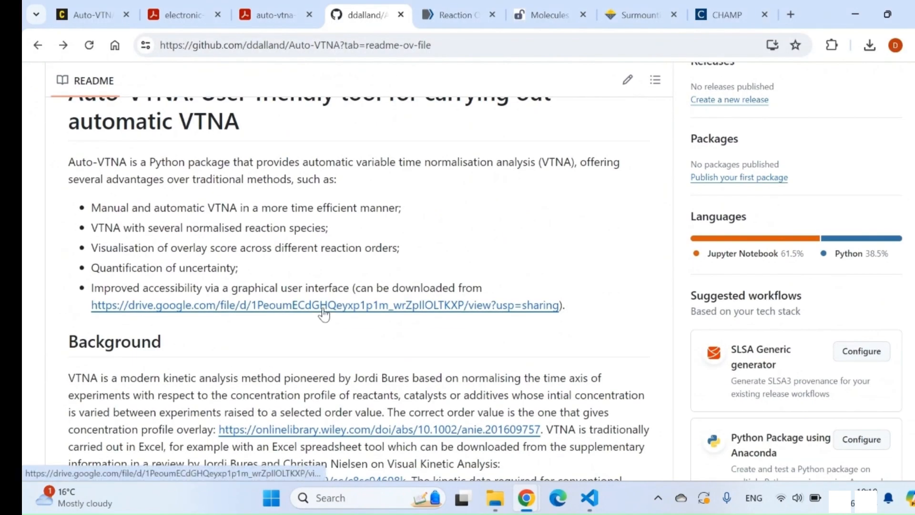
right_click(325, 310)
left_click(413, 103)
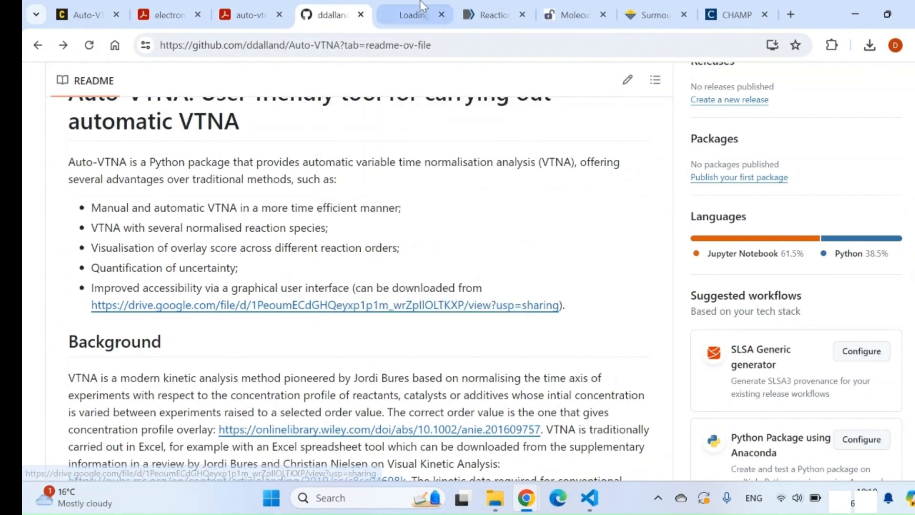
left_click(413, 4)
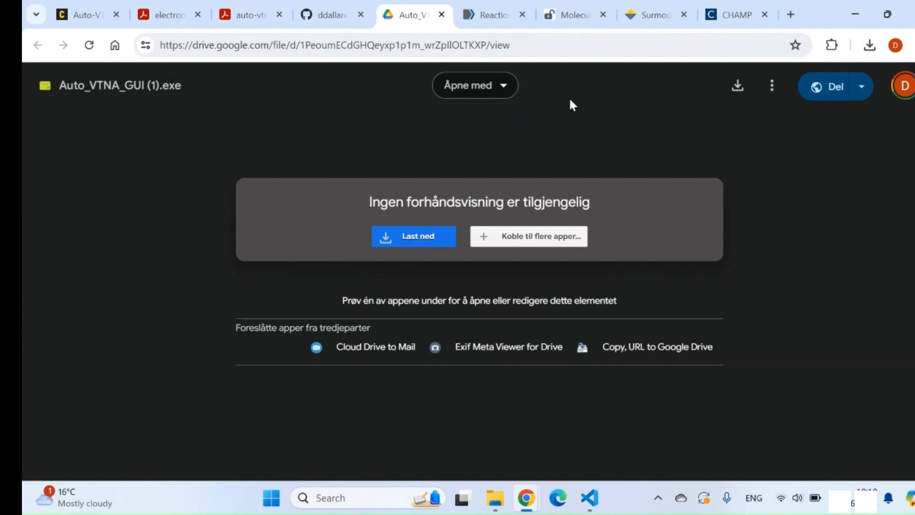
Switch to the Downloads folder in File Explorer and run Auto_VTNA_GUI (1).exe, allowing it despite the unknown publisher
key("alt+Tab")
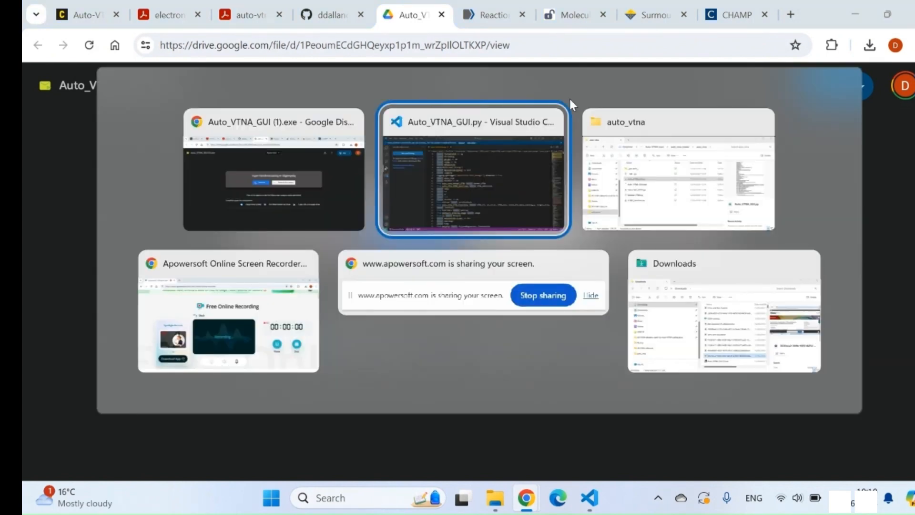
left_click(720, 351)
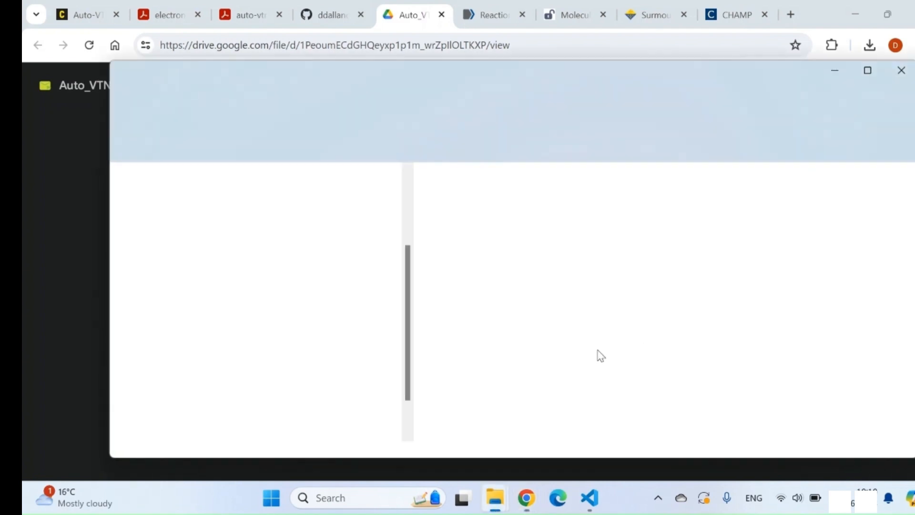
scroll(553, 324, "down", 2)
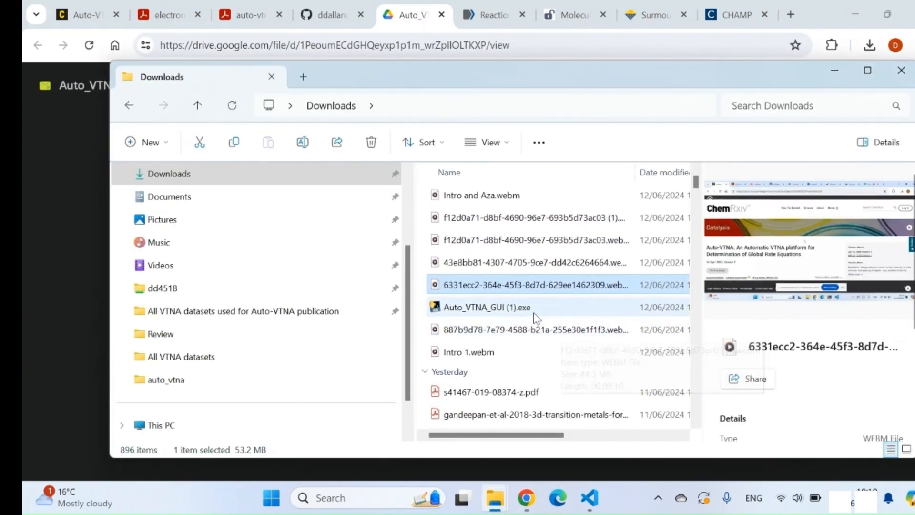
double_click(526, 308)
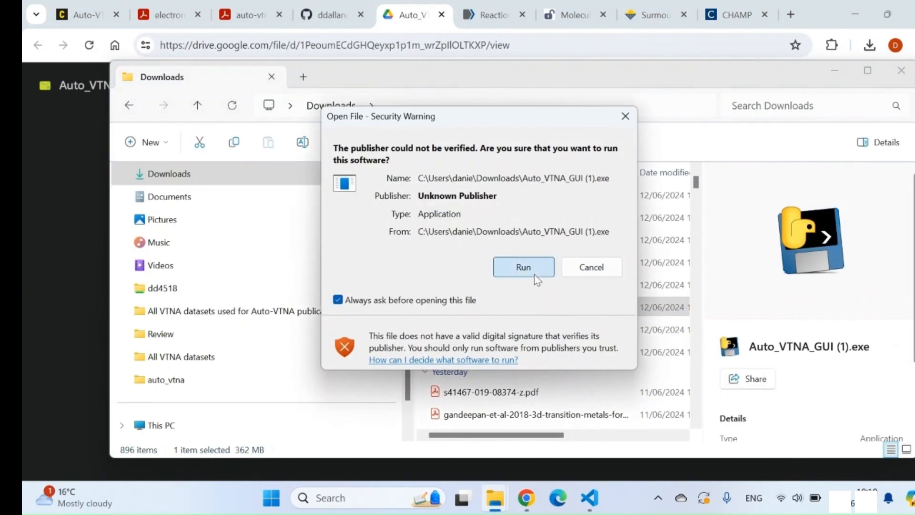
left_click(524, 265)
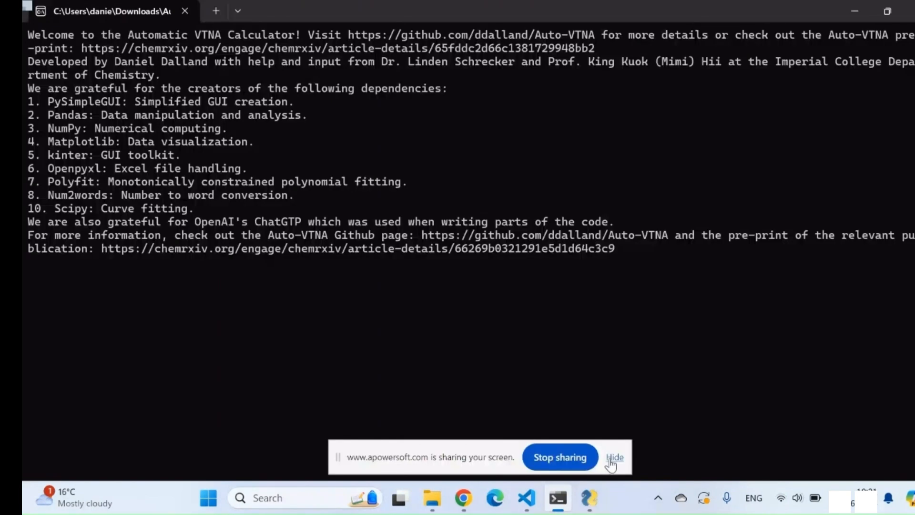
Hide the screen-sharing notice and bring the Automatic VTNA Calculator window to the front
left_click(610, 461)
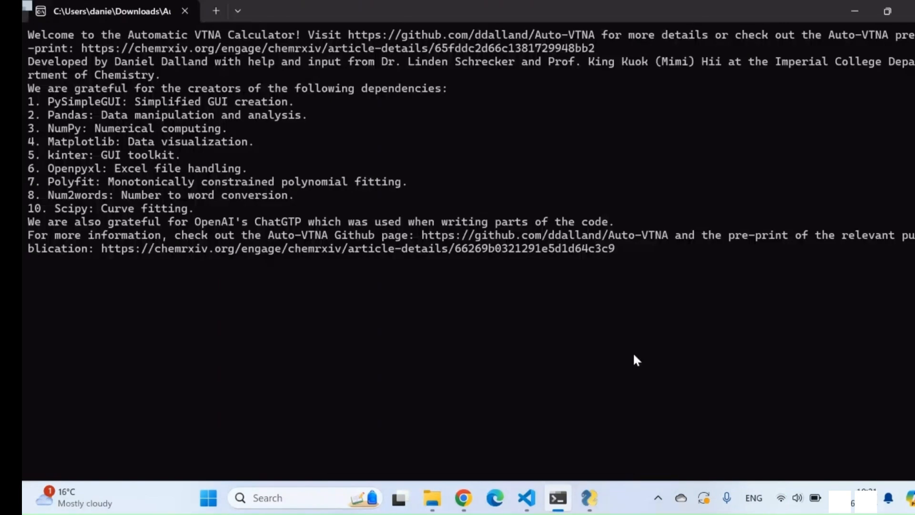
mouse_move(593, 511)
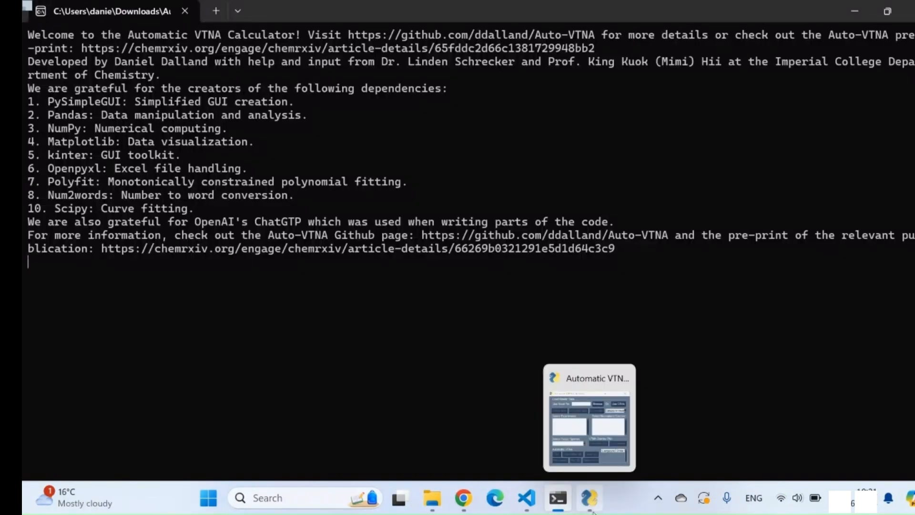
left_click(589, 420)
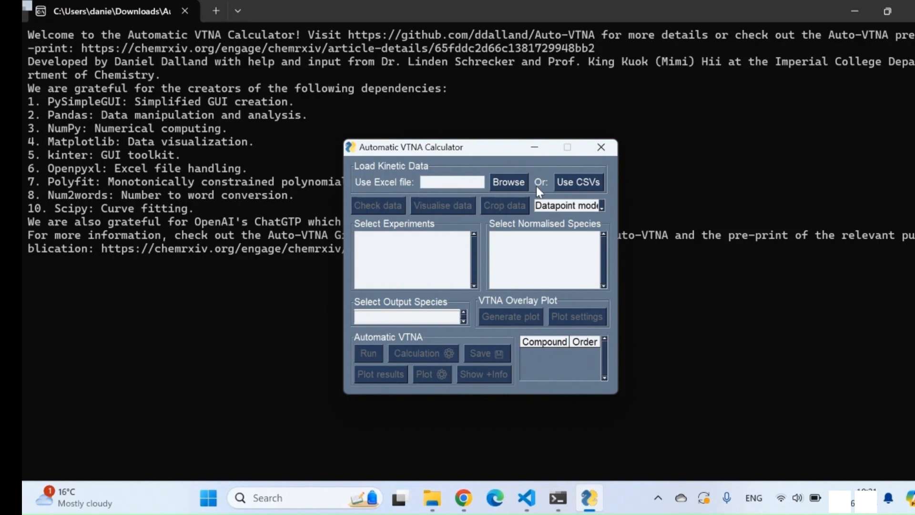
Switch to the folder of VTNA datasets in File Explorer and open Table 1 EtOH.xlsx in Excel
key("alt+Tab")
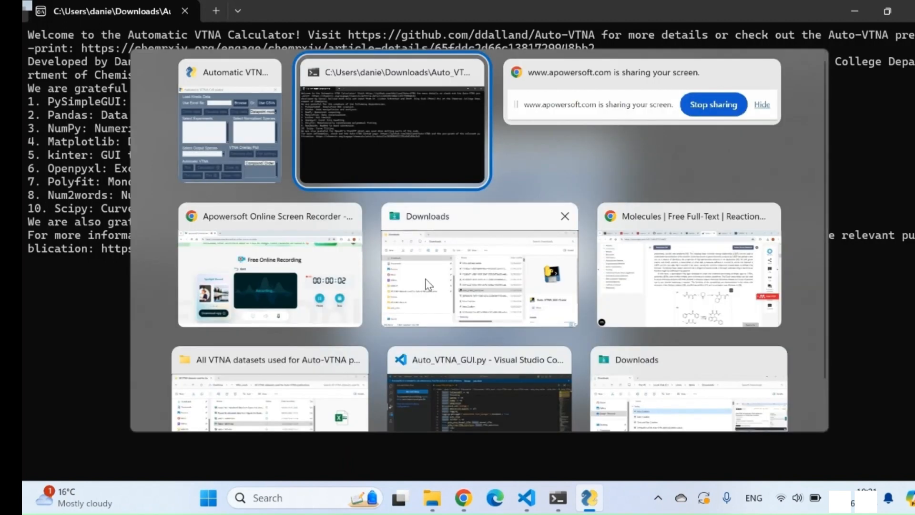
scroll(486, 300, "down", 1)
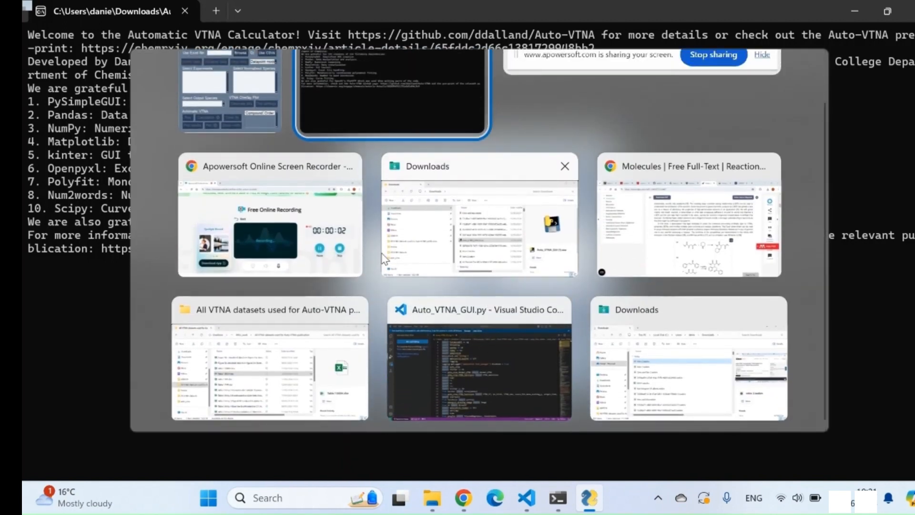
left_click(285, 379)
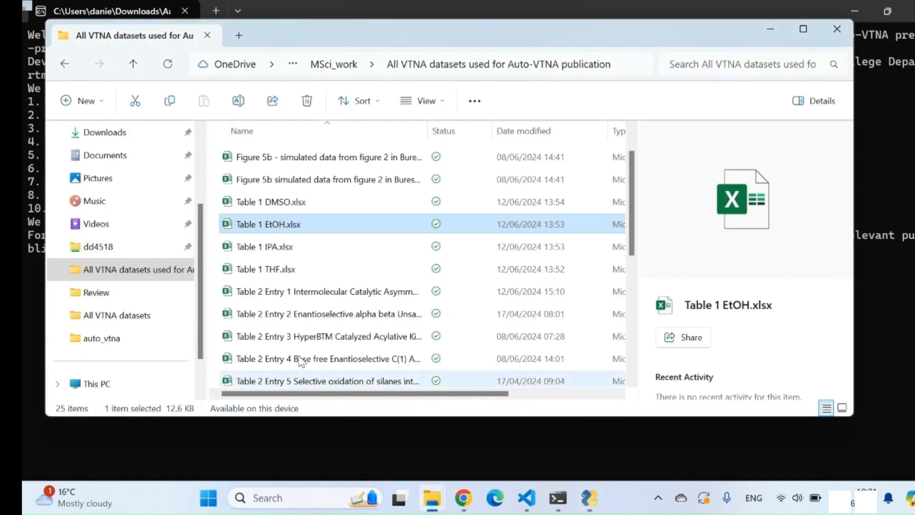
double_click(281, 228)
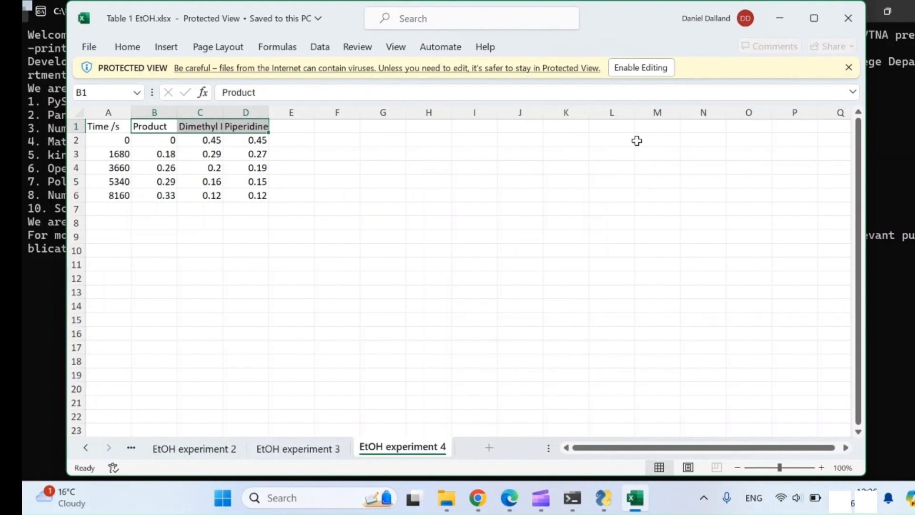
Show the EtOH experiment 1 sheet and widen column C to fit the full Dimethyl Itaconate heading
left_click(130, 449)
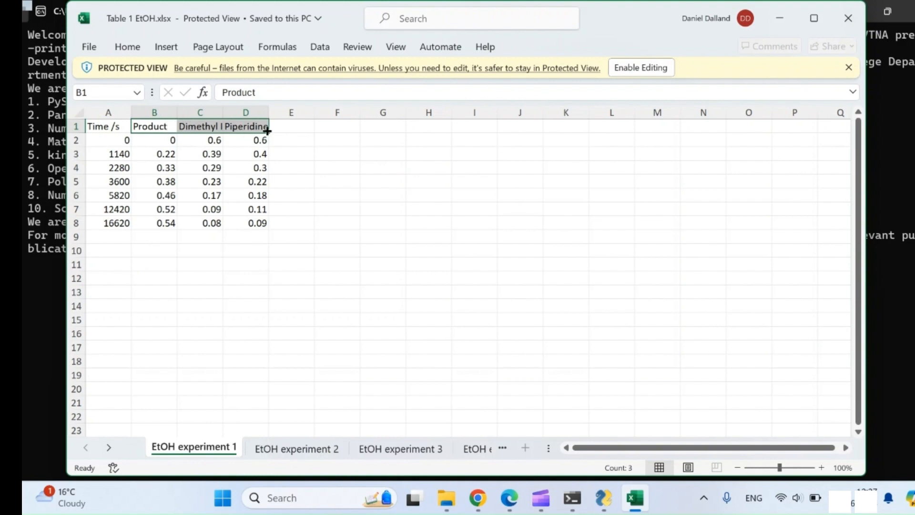
left_click(158, 128)
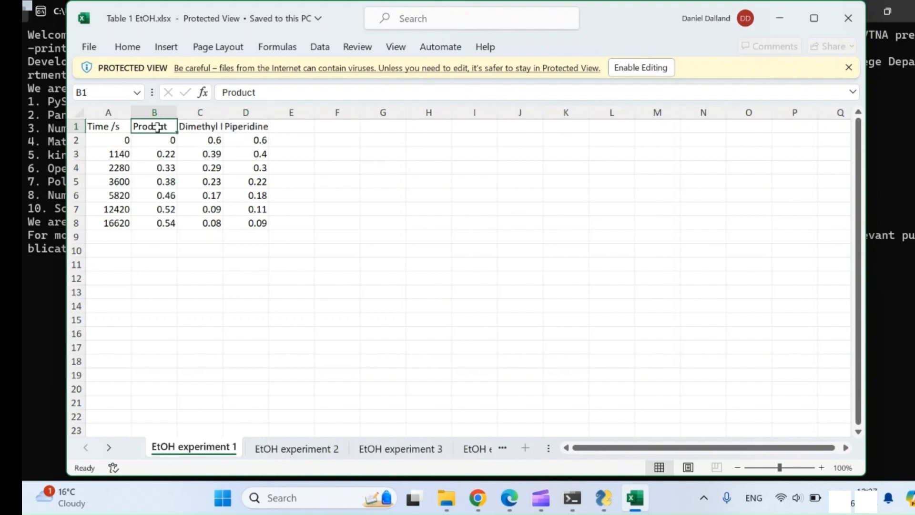
double_click(223, 112)
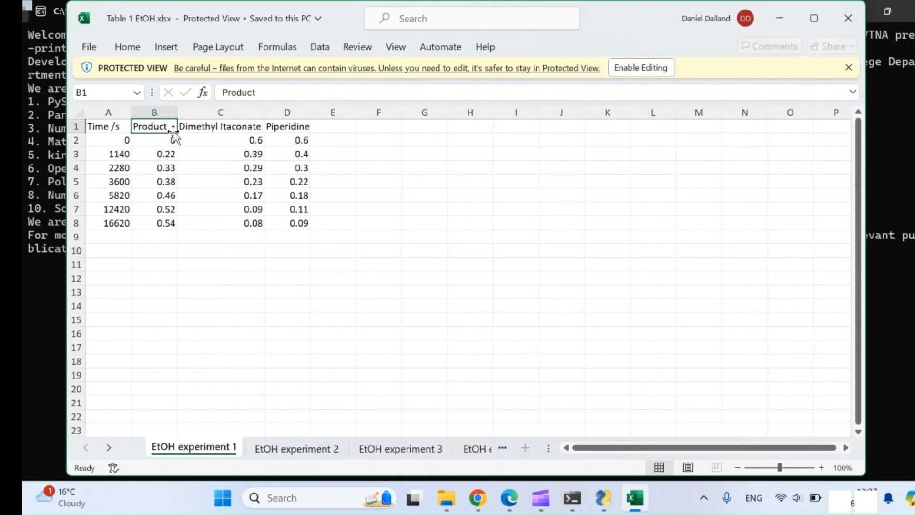
Look through the EtOH experiment 2, 3 and 4 sheets and close the workbook
left_click(286, 448)
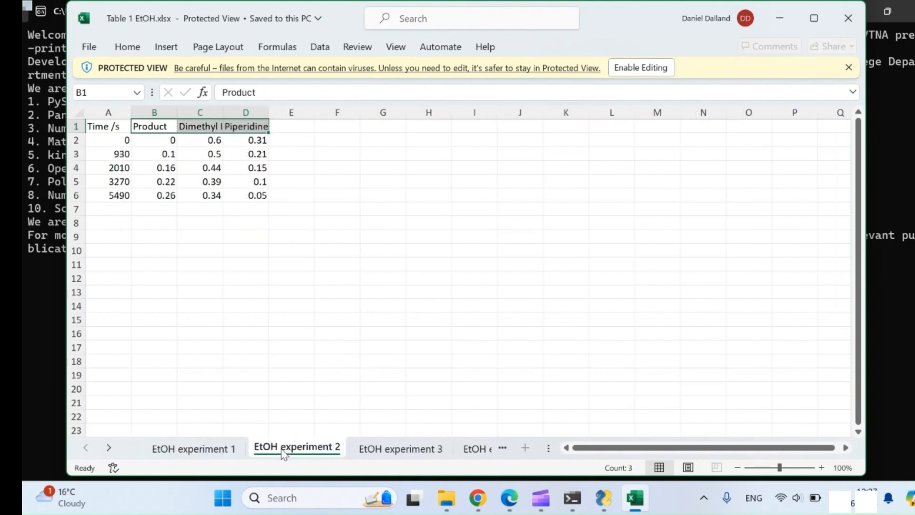
left_click(405, 450)
left_click(469, 450)
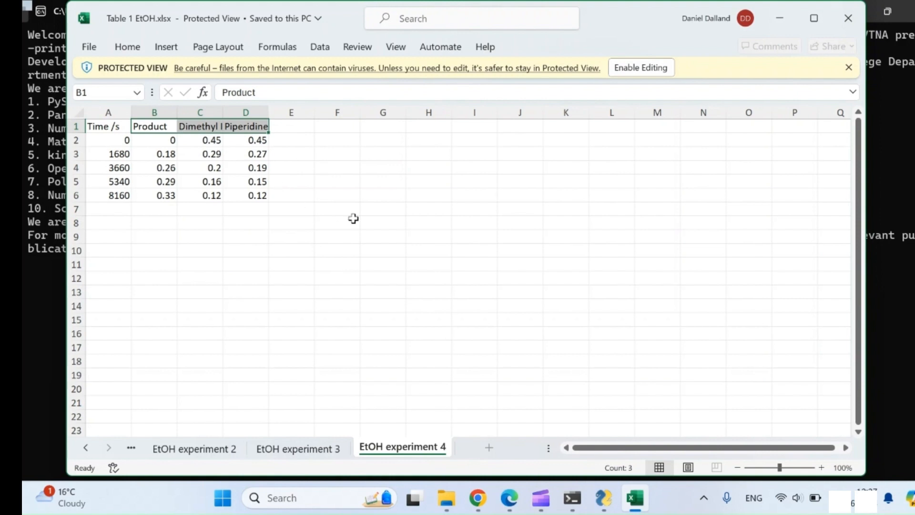
left_click(849, 18)
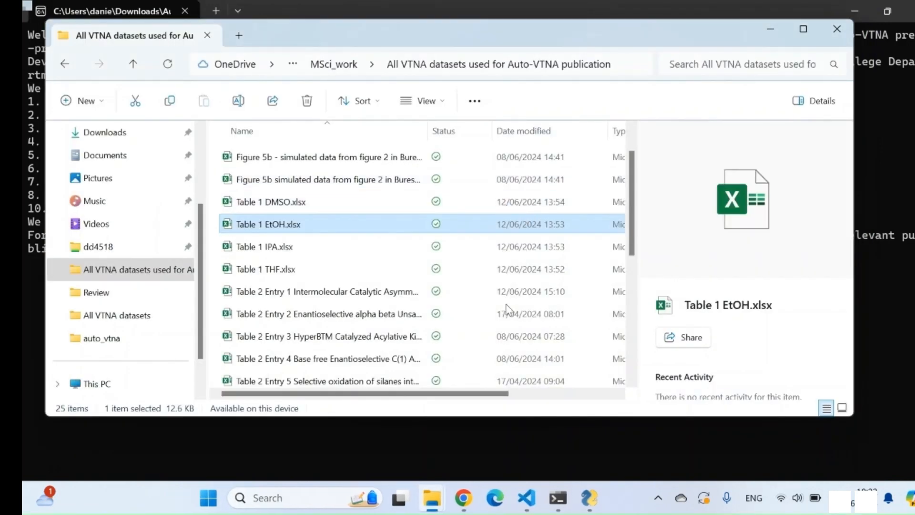
Return to the Automatic VTNA Calculator, minimise the dataset folder and load Table 1 EtOH.xlsx as the kinetic data
left_click(587, 501)
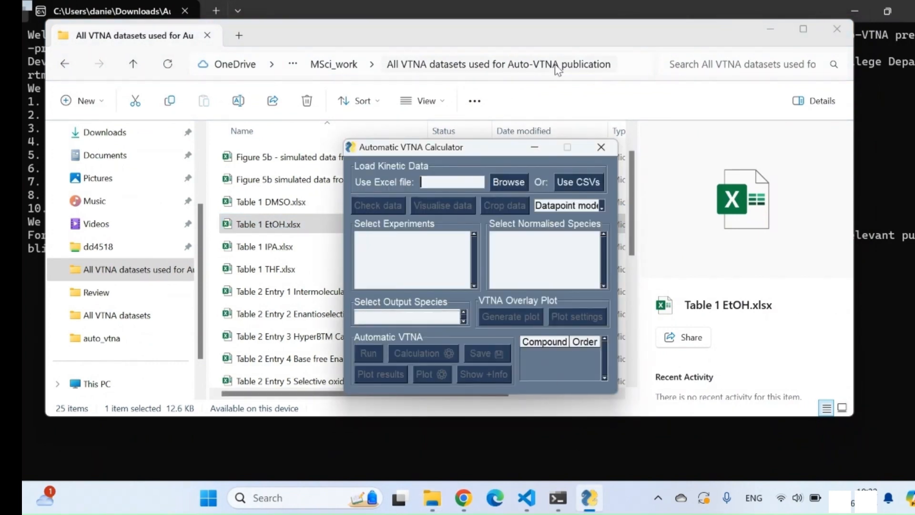
left_click(772, 28)
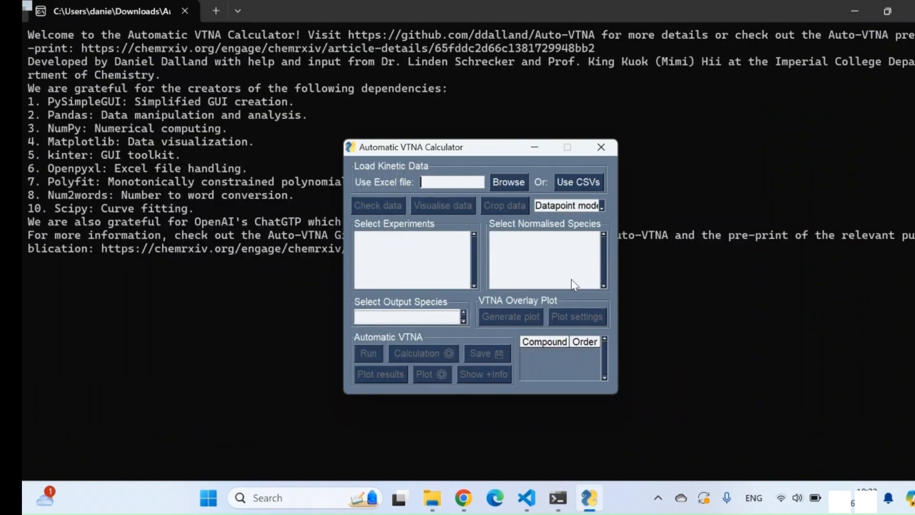
left_click(518, 188)
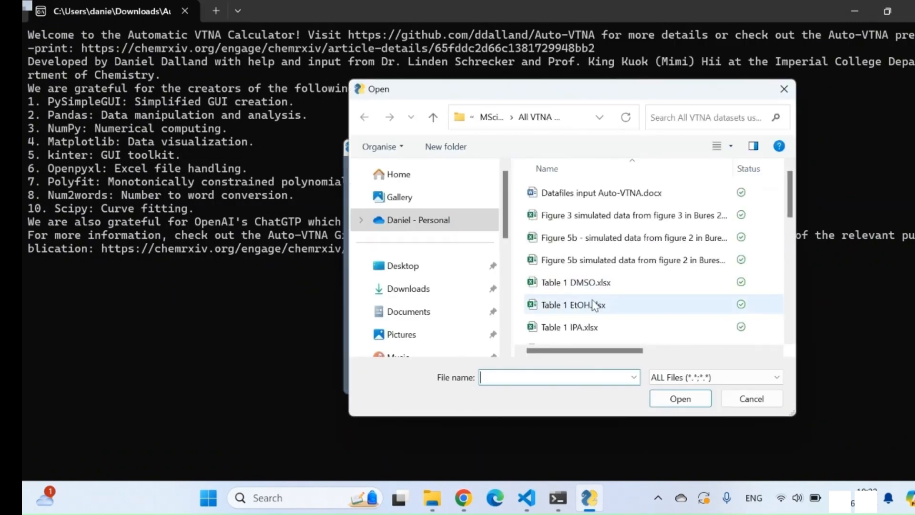
left_click(603, 304)
left_click(681, 399)
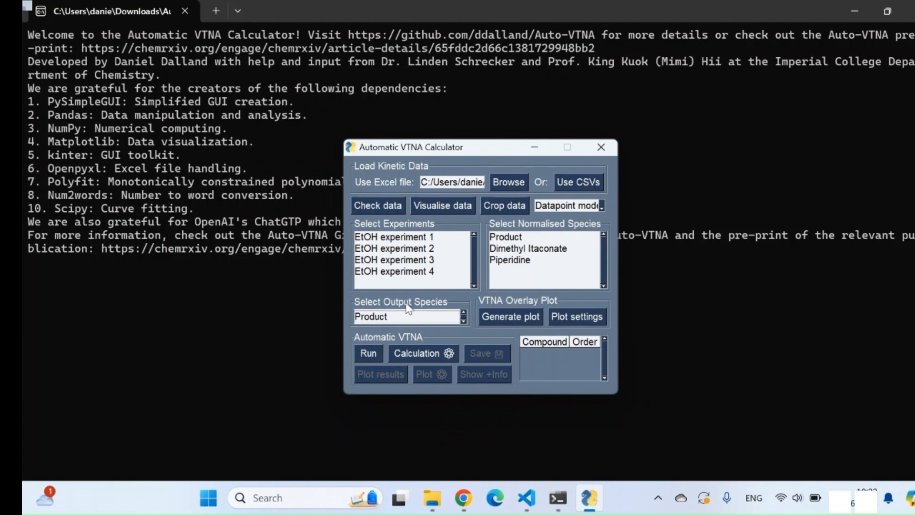
Select EtOH experiments 1 to 4, Dimethyl Itaconate and Piperidine as normalised species, and Product as the output species
left_click(418, 239)
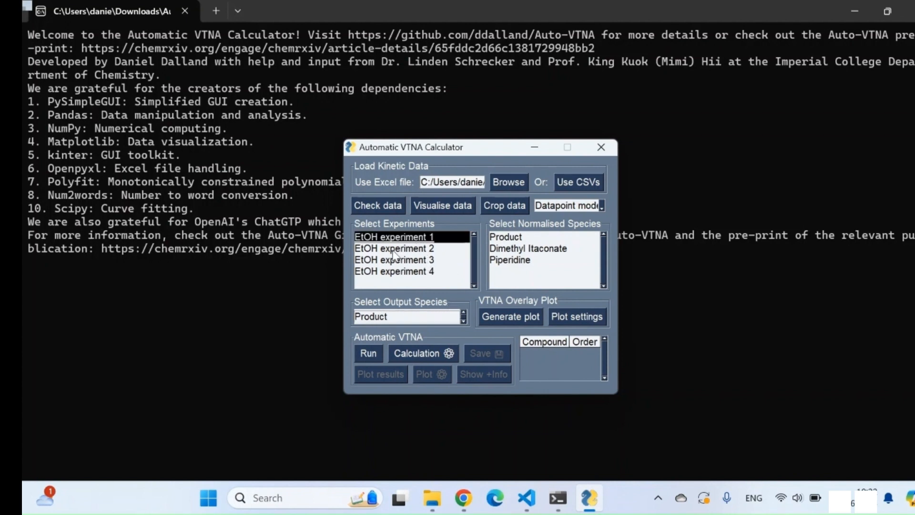
left_click(397, 249)
left_click(426, 260)
left_click(425, 271)
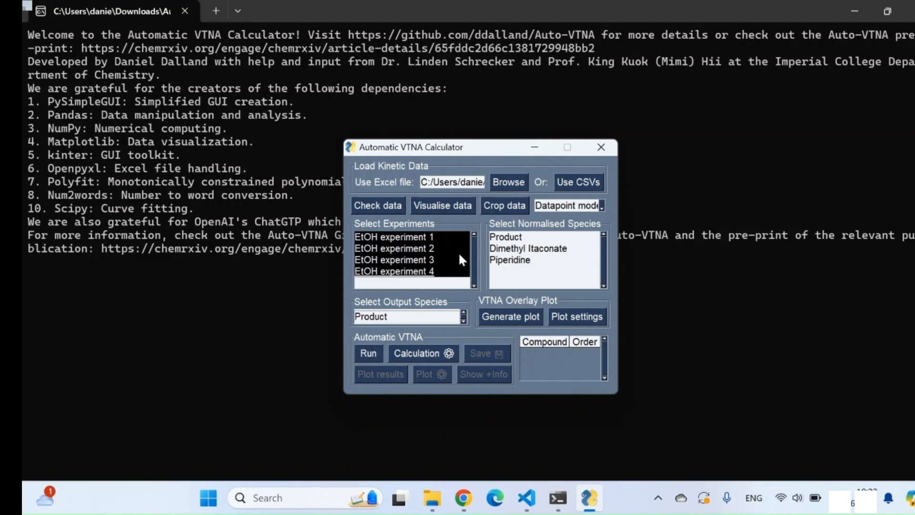
left_click(555, 249)
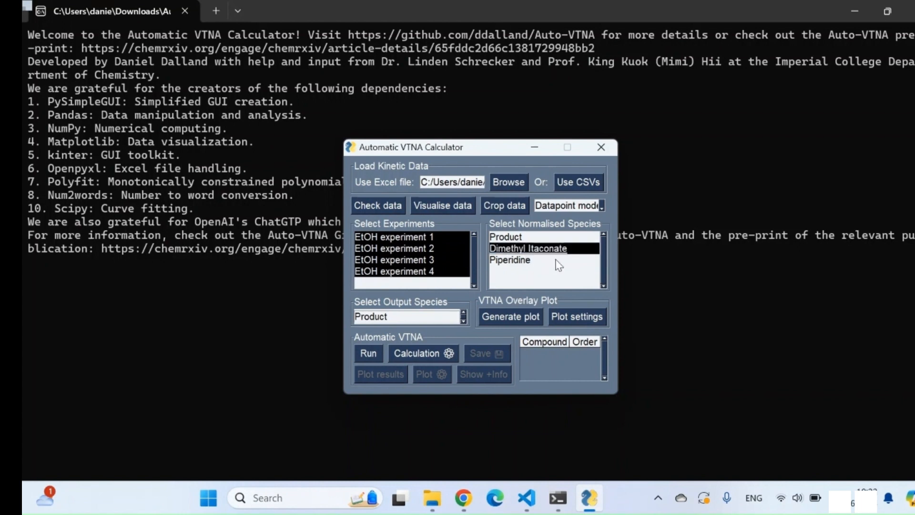
left_click(536, 261)
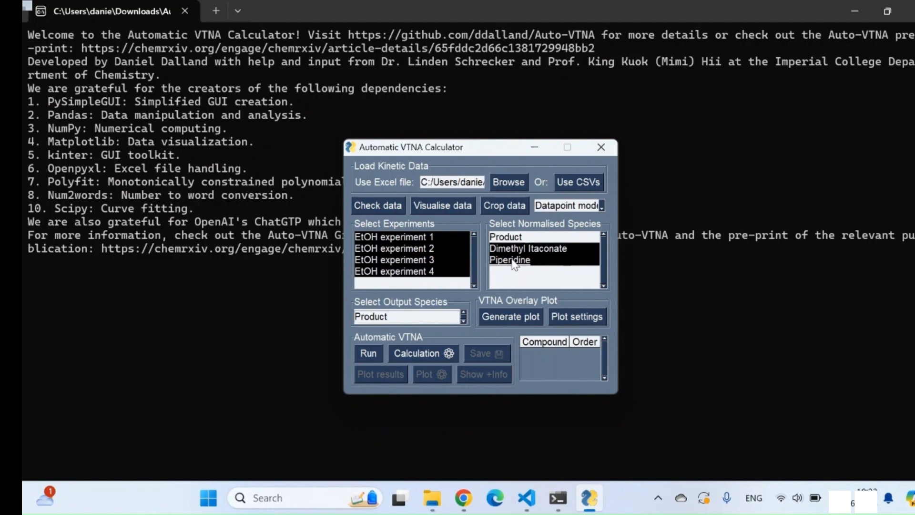
double_click(430, 323)
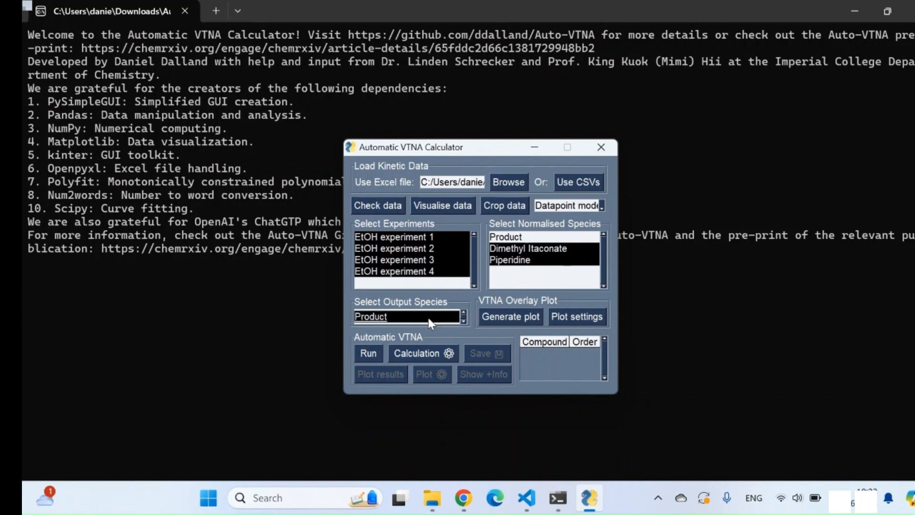
Run the automatic VTNA calculation on the selected EtOH experiments and dismiss the completion message
left_click(367, 354)
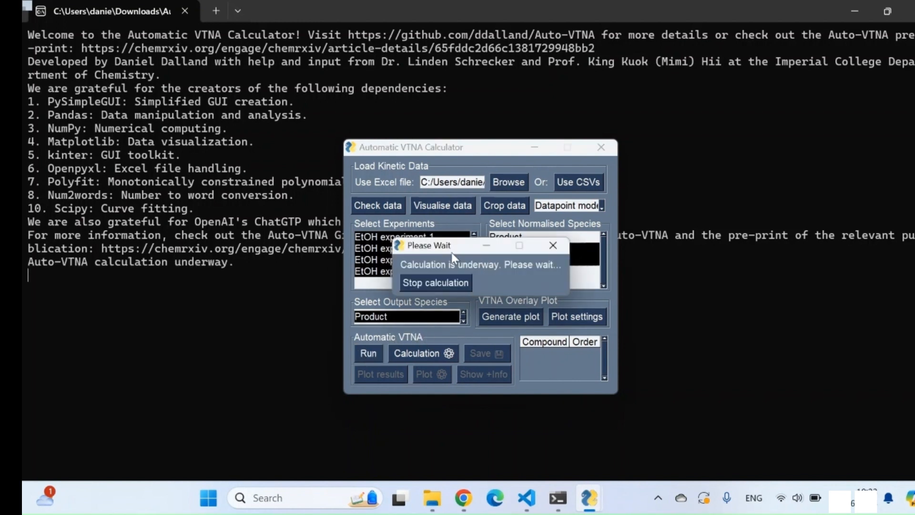
left_click_drag(449, 251, 679, 233)
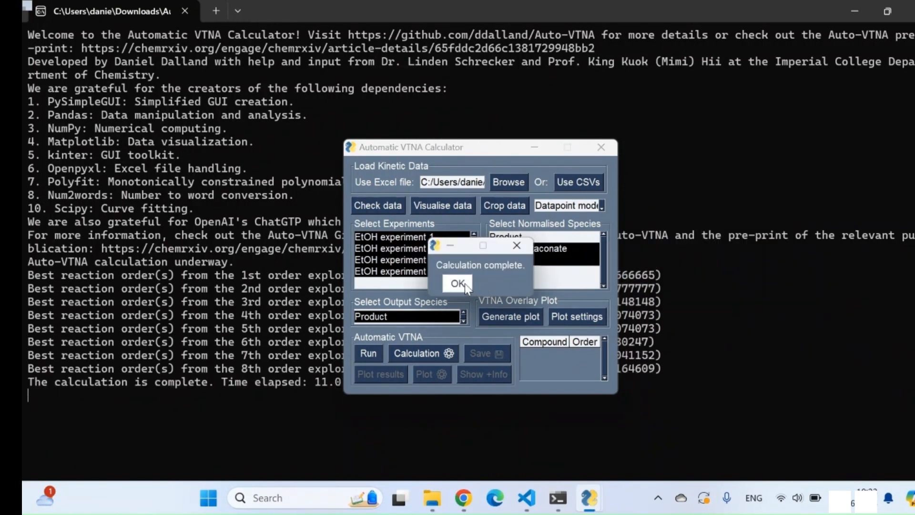
left_click(465, 284)
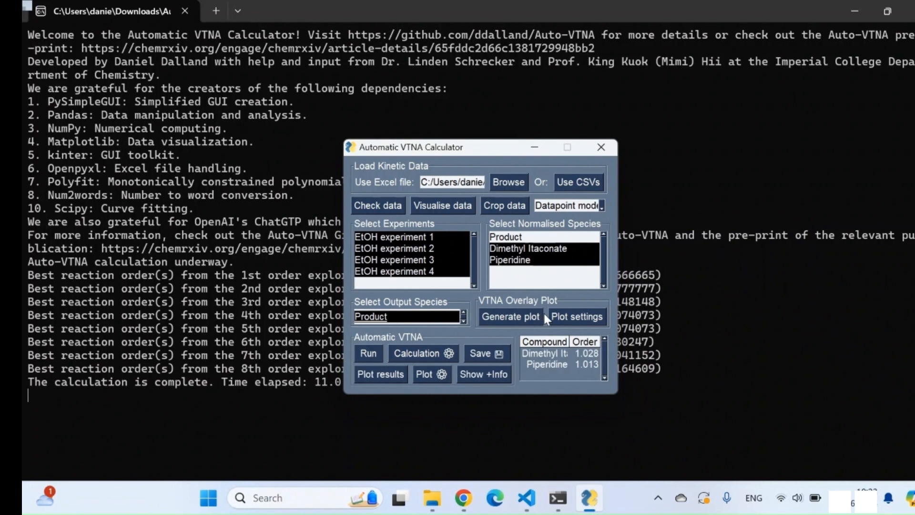
Plot the calculation results and view the VTNA overlay plot at the best-order marker
left_click(386, 373)
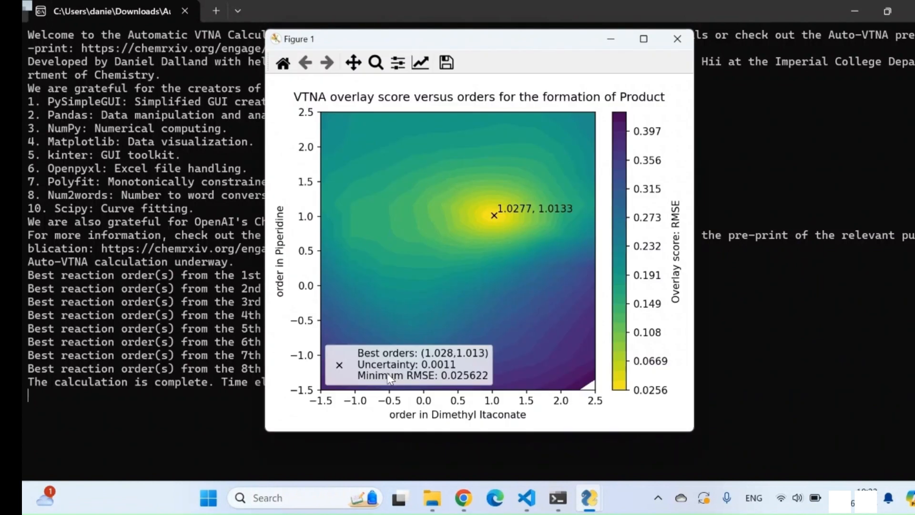
left_click(493, 216)
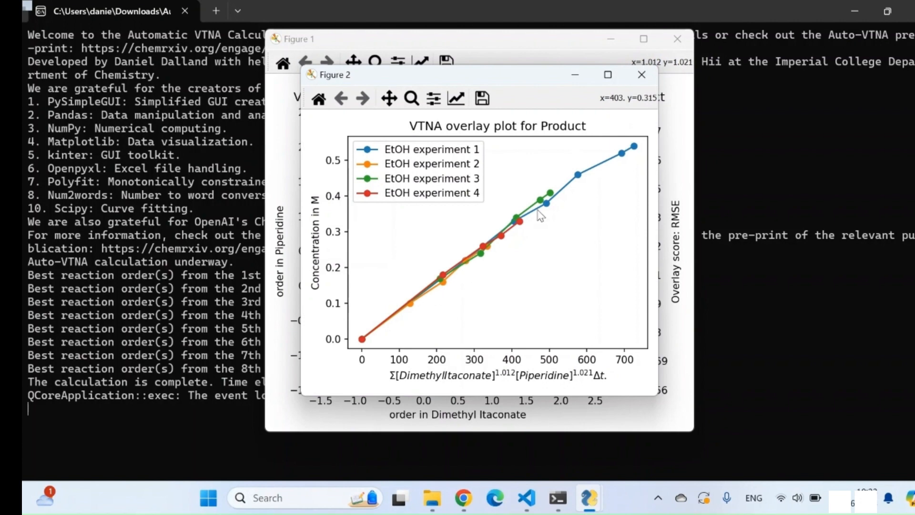
left_click(641, 75)
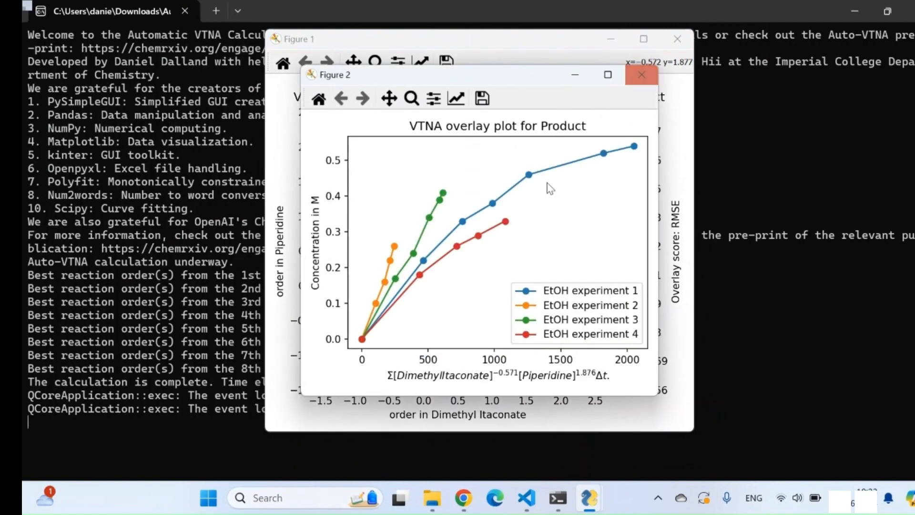
Compare the overlay plots for Dimethyl Itaconate and Piperidine orders of about -0.57 and 1.88, and about 2.03 and -0.98
left_click(641, 76)
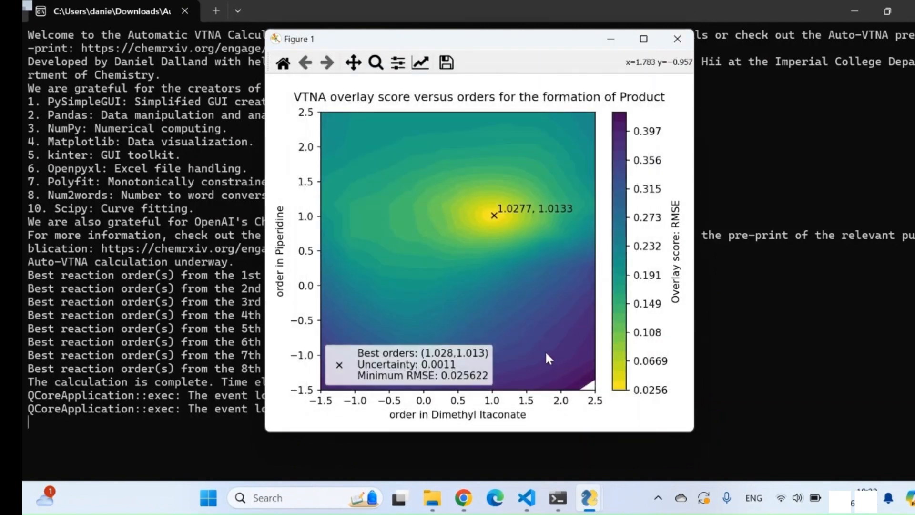
left_click(563, 352)
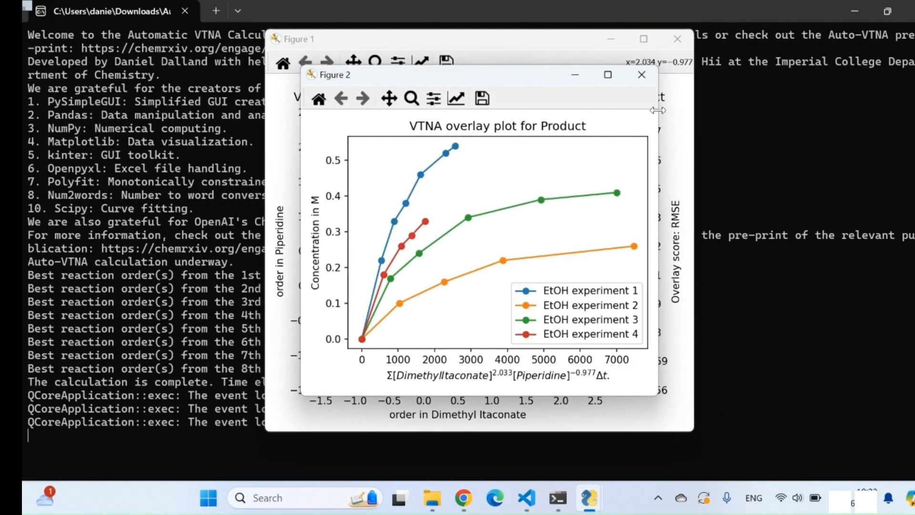
left_click(641, 74)
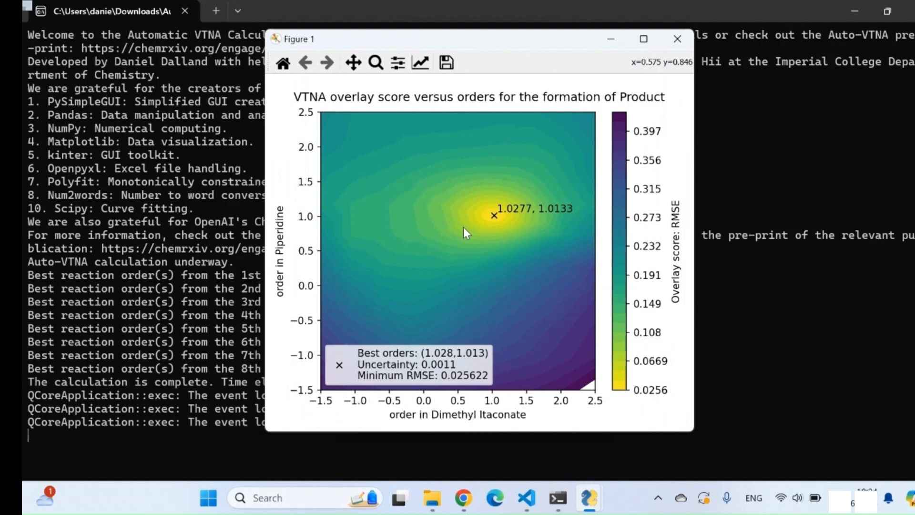
Examine the overlay plot with its polynomial fit at the best-order marker and close both figures
left_click(493, 215)
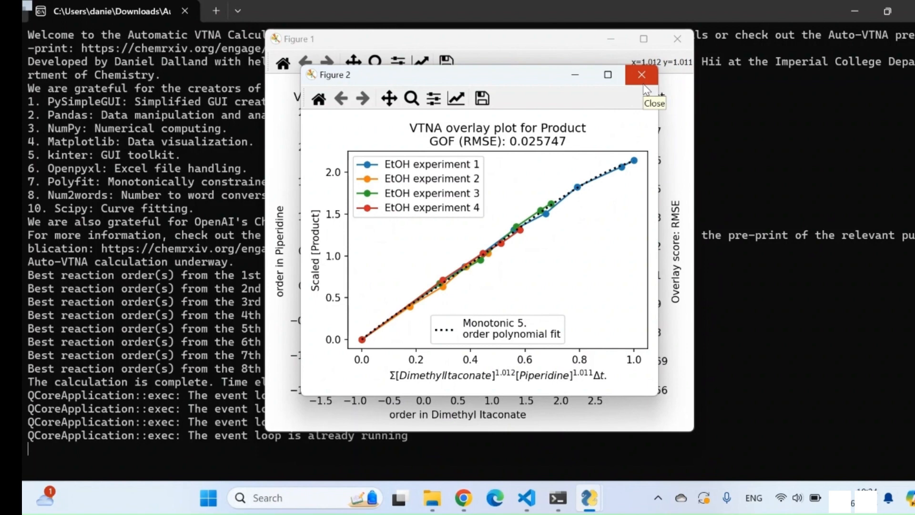
left_click(643, 84)
left_click(684, 41)
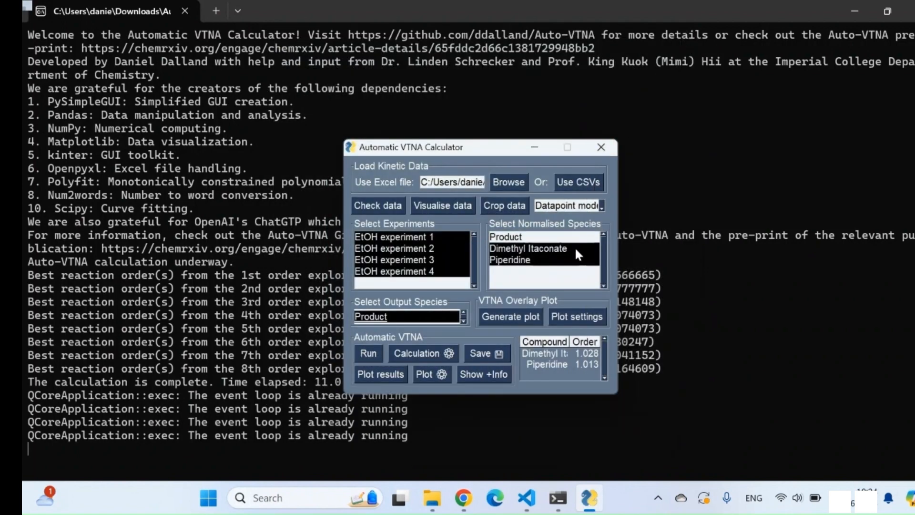
Load Table 1 IPA.xlsx as the new kinetic data file
left_click(509, 182)
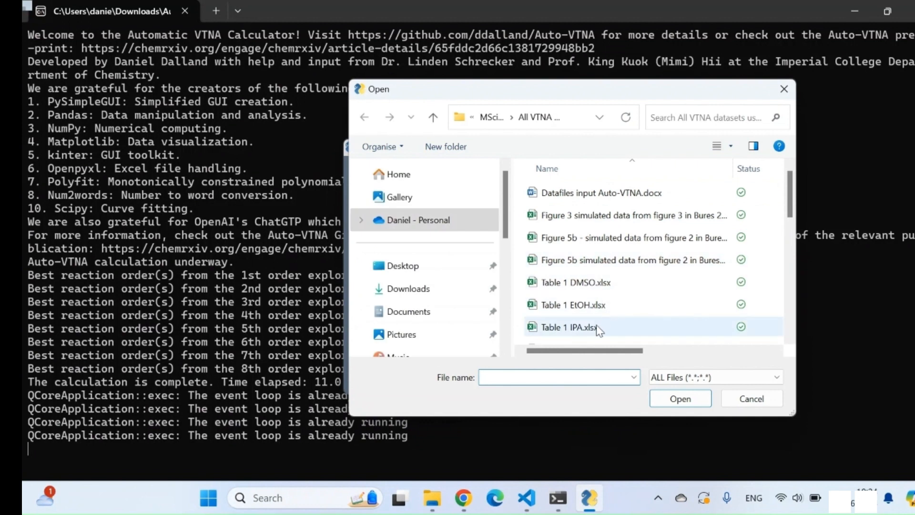
left_click(618, 329)
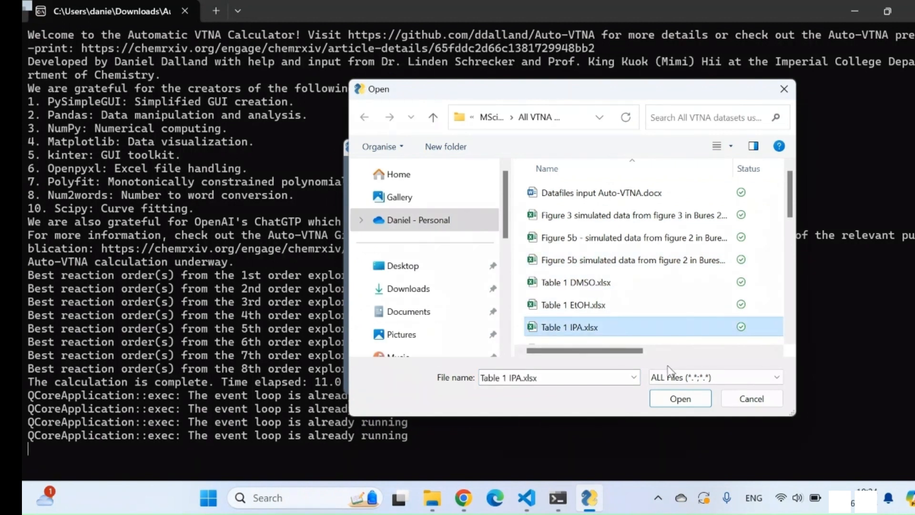
left_click(676, 405)
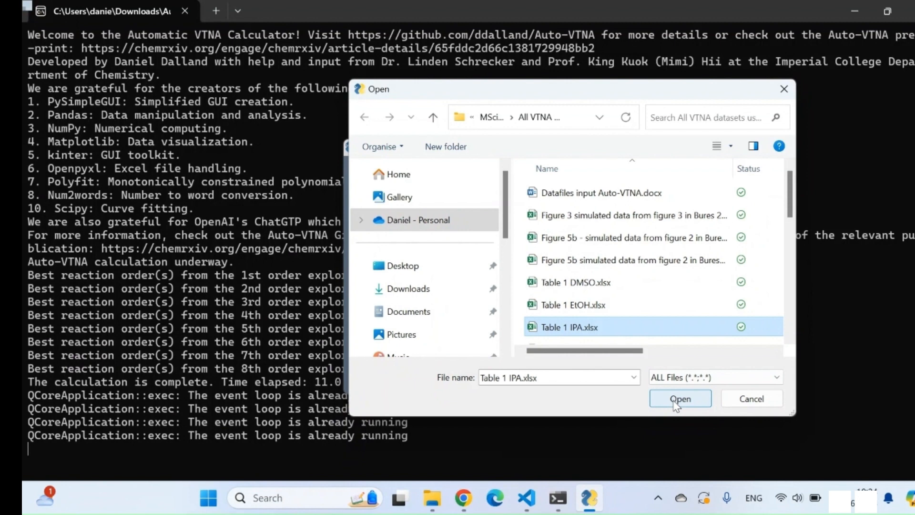
left_click(676, 404)
Select IPA experiments 1 to 4 for the analysis
left_click(381, 238)
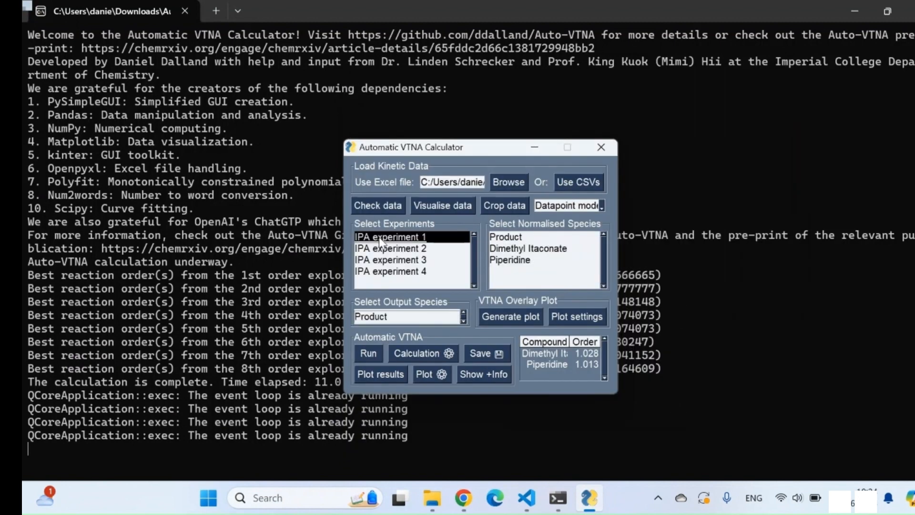
left_click(393, 248)
left_click(381, 260)
left_click(414, 272)
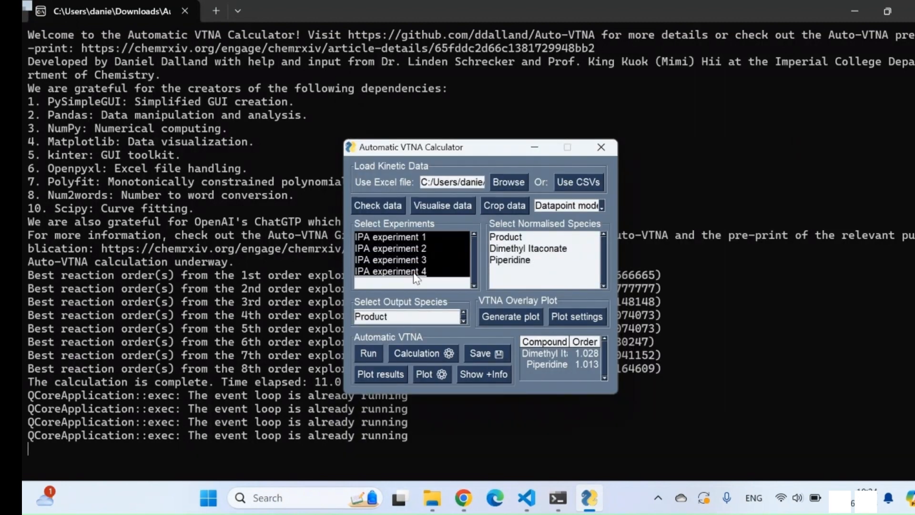
Run automatic VTNA with Dimethyl Itaconate and Piperidine as normalised species and Product as the output species
left_click(535, 249)
left_click(517, 262)
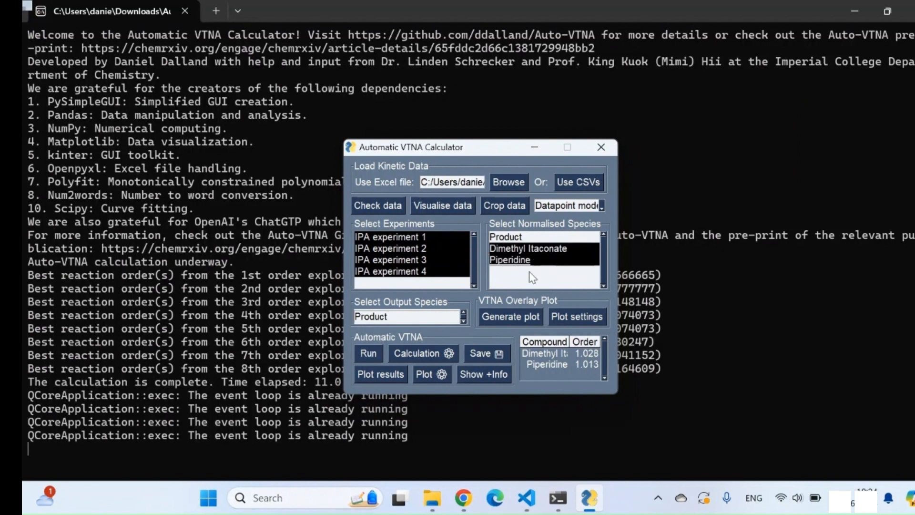
left_click(411, 319)
left_click(369, 354)
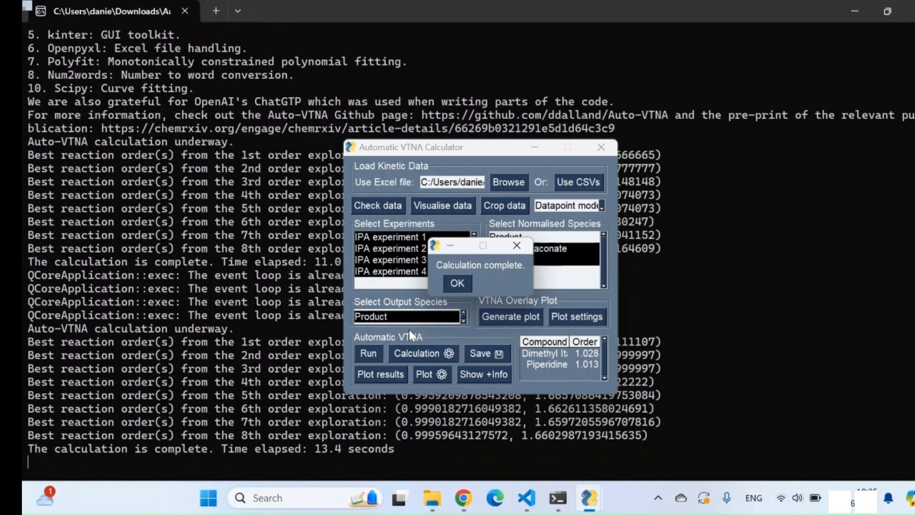
left_click(470, 283)
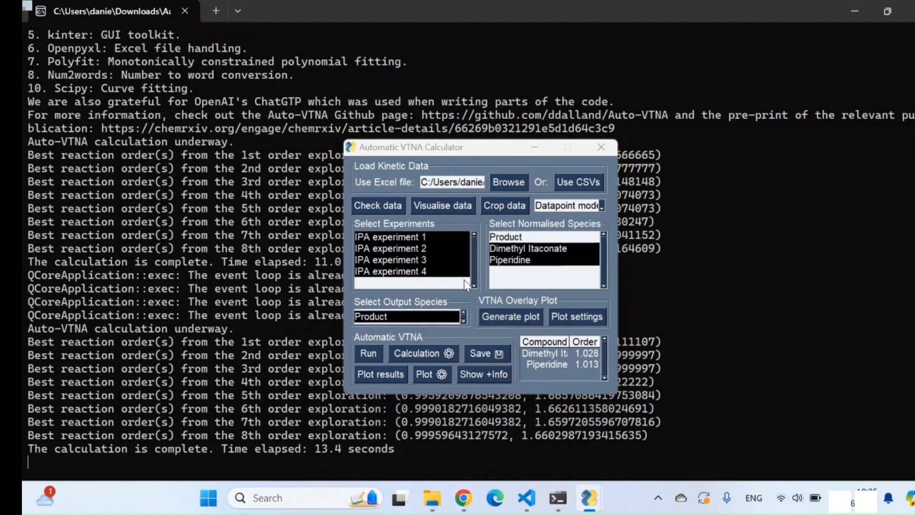
Plot the VTNA results and examine the overlay plot at the best-order marker for Dimethyl Itaconate and Piperidine
left_click(387, 379)
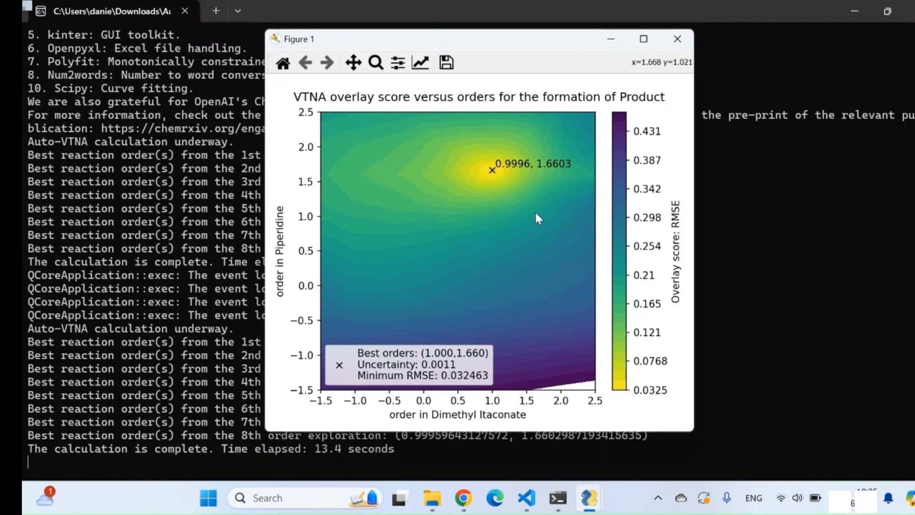
left_click(493, 172)
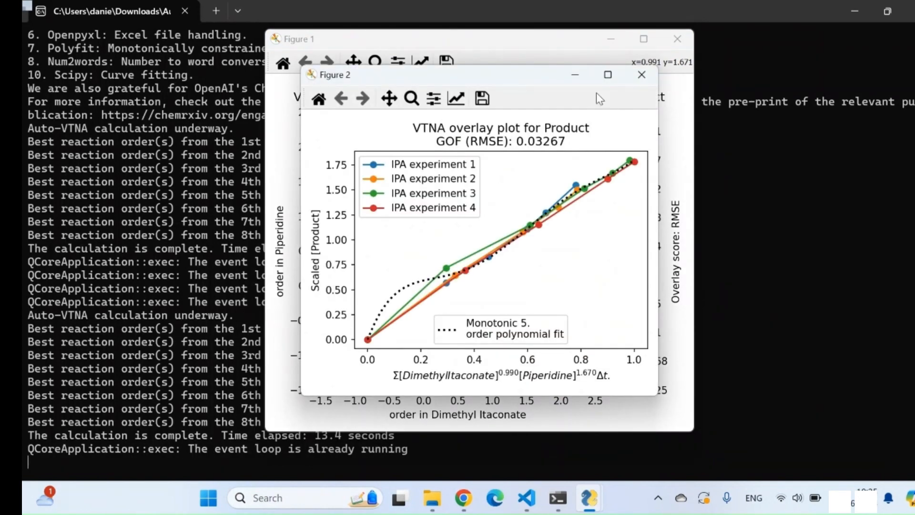
left_click(642, 76)
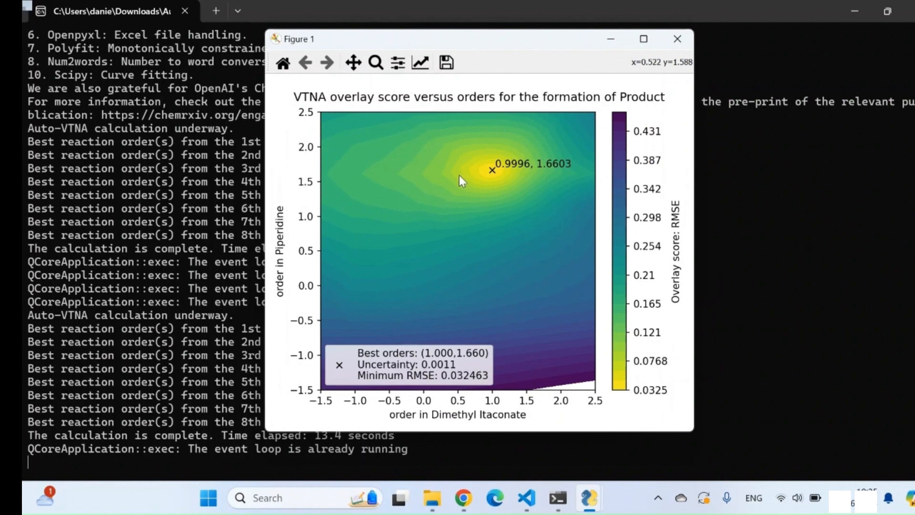
Compare the overlay plots for Dimethyl Itaconate and Piperidine orders of about 0.22 and 1.58, and about 1.93 and 1.47, and close the figures
left_click(438, 177)
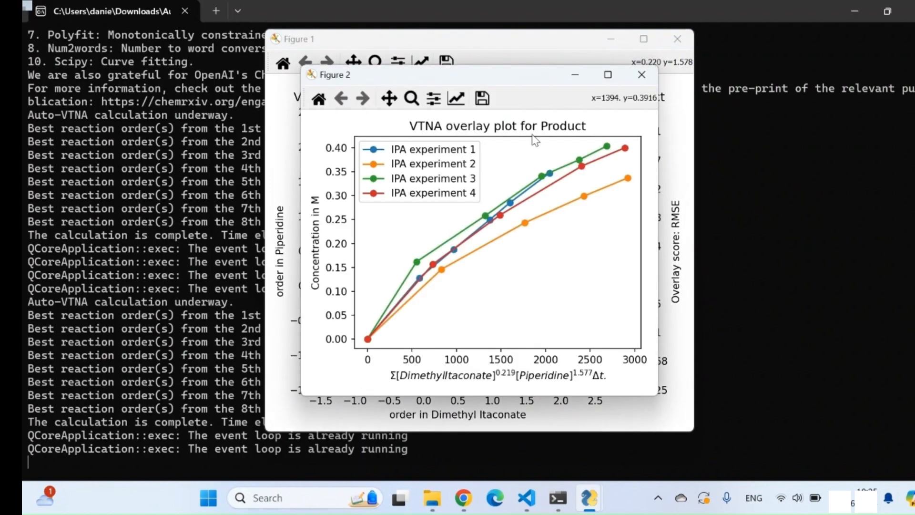
left_click(640, 77)
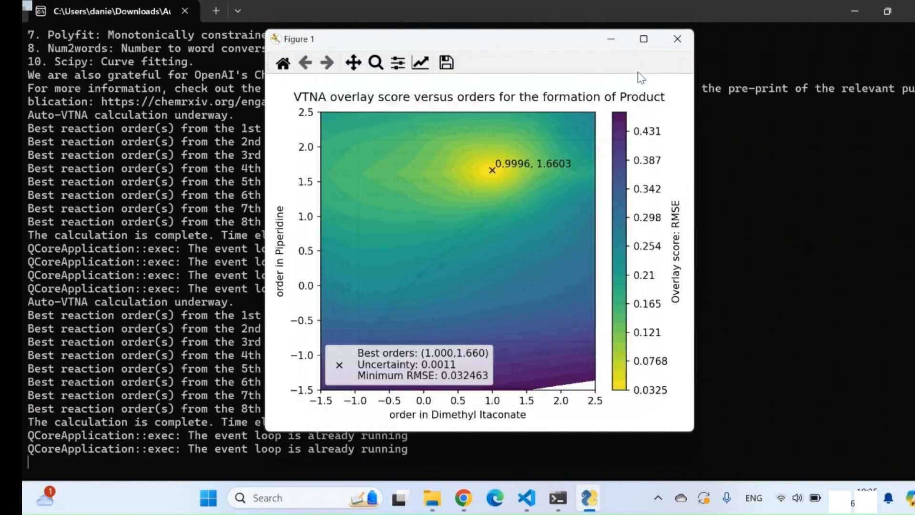
left_click(556, 183)
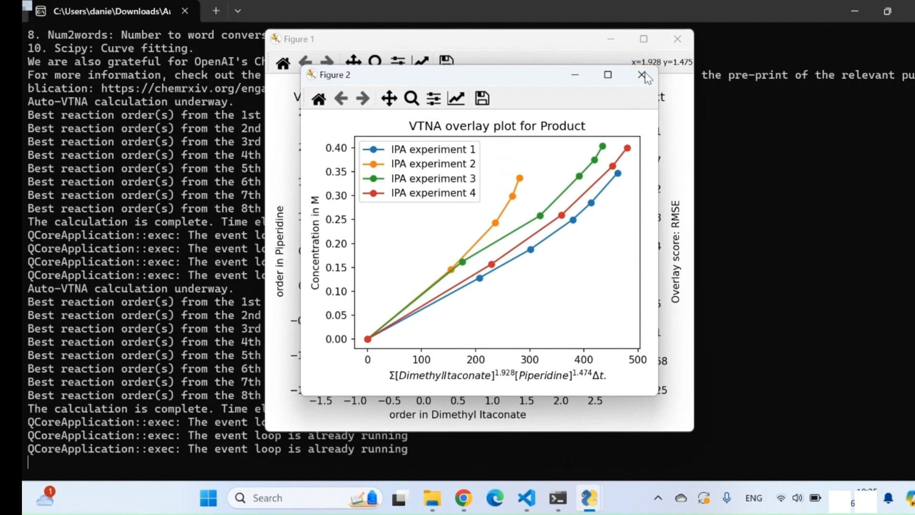
left_click(646, 74)
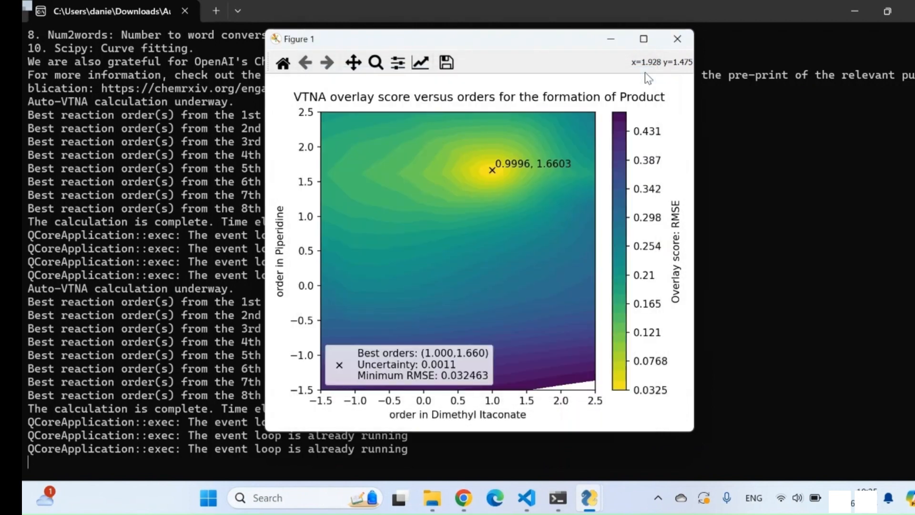
left_click(679, 43)
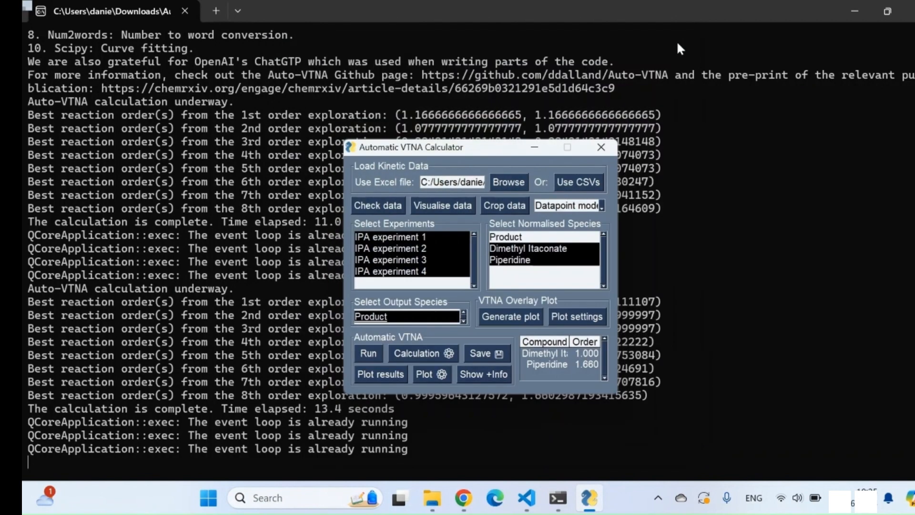
Plot the kinetic data without mass balance and look through the concentration profiles of IPA experiments 1 to 4
left_click(444, 206)
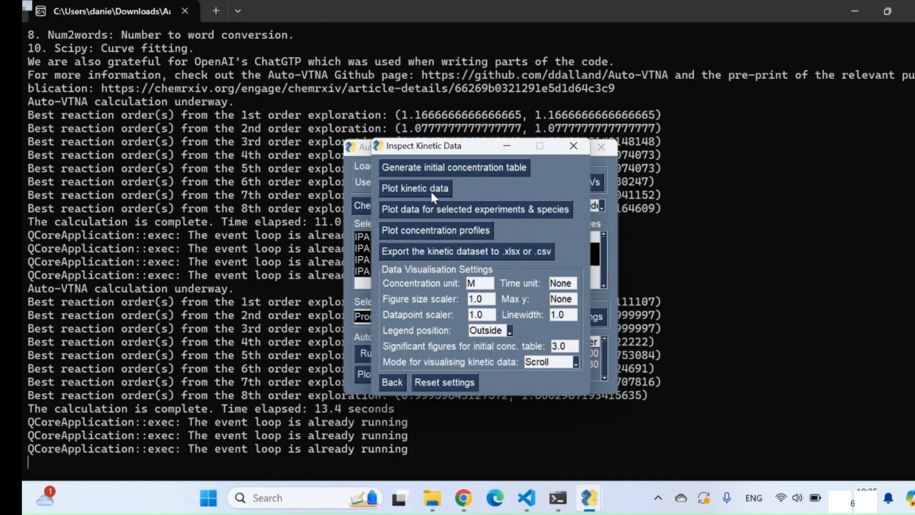
left_click(431, 191)
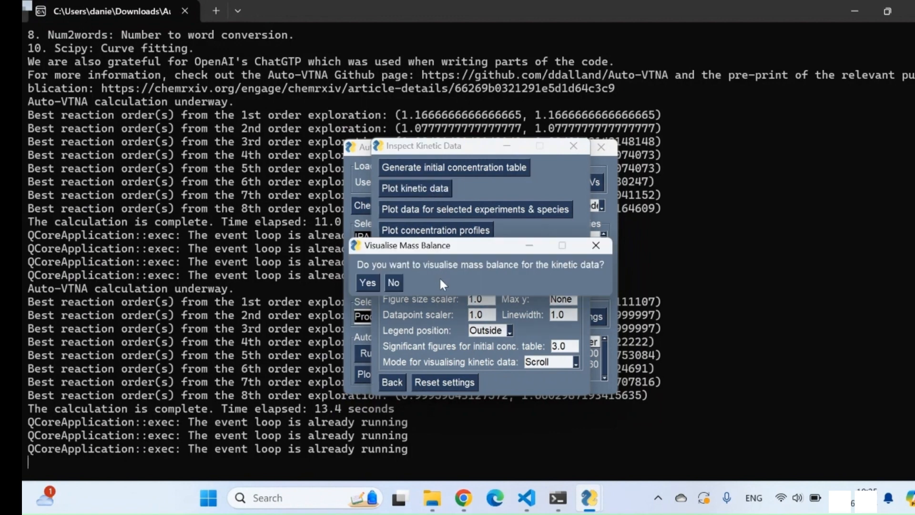
left_click(393, 283)
mouse_move(548, 234)
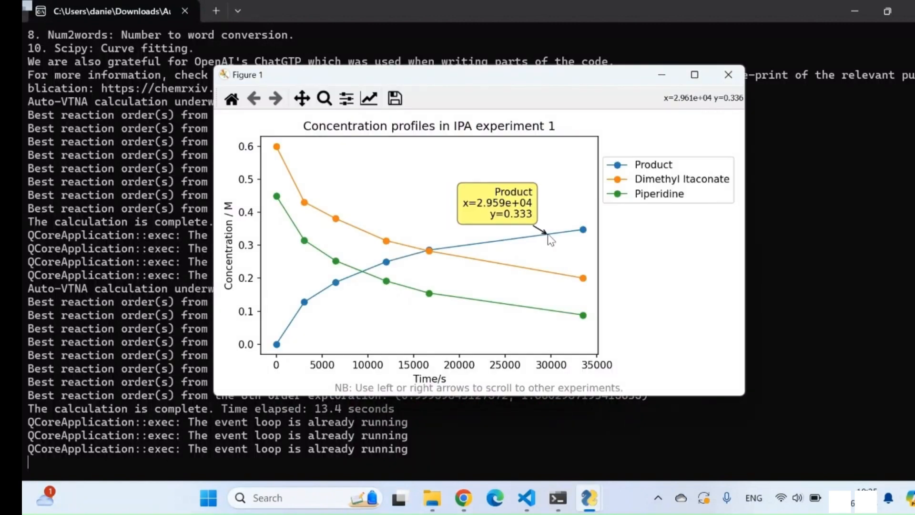
key("Right")
key("Right")
key("Right")
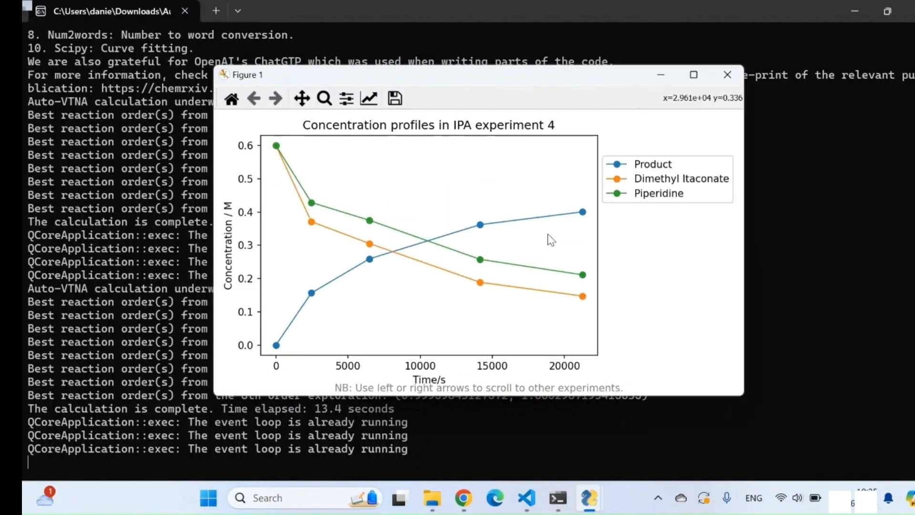
key("Right")
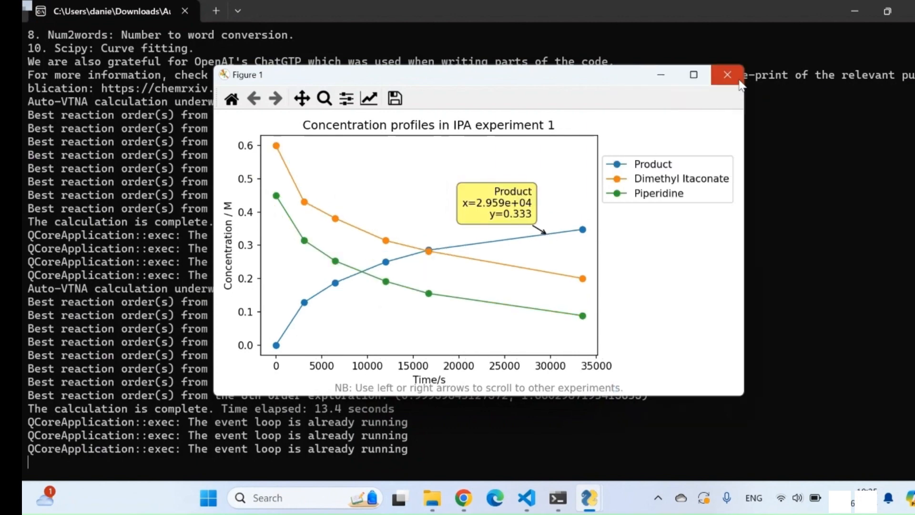
left_click(739, 82)
Set the kinetic data visualisation mode to Together and the legend position to Inside
left_click(555, 364)
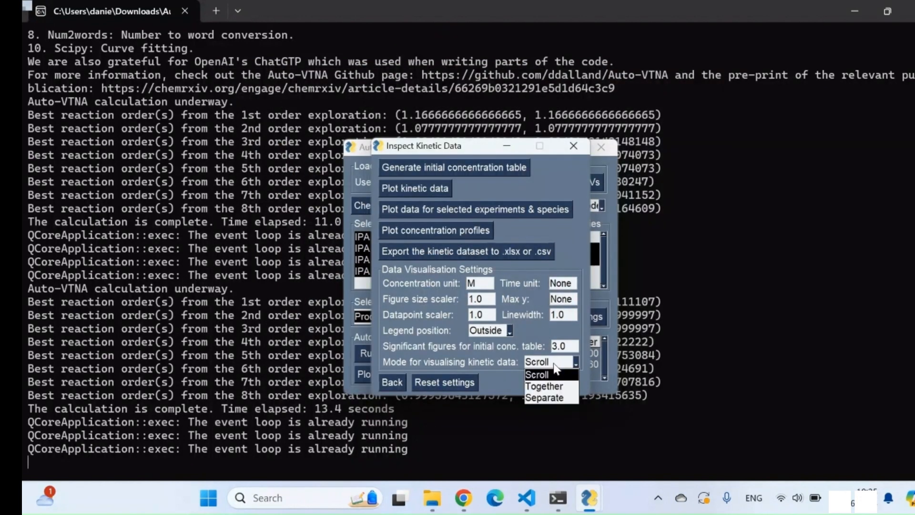
left_click(543, 386)
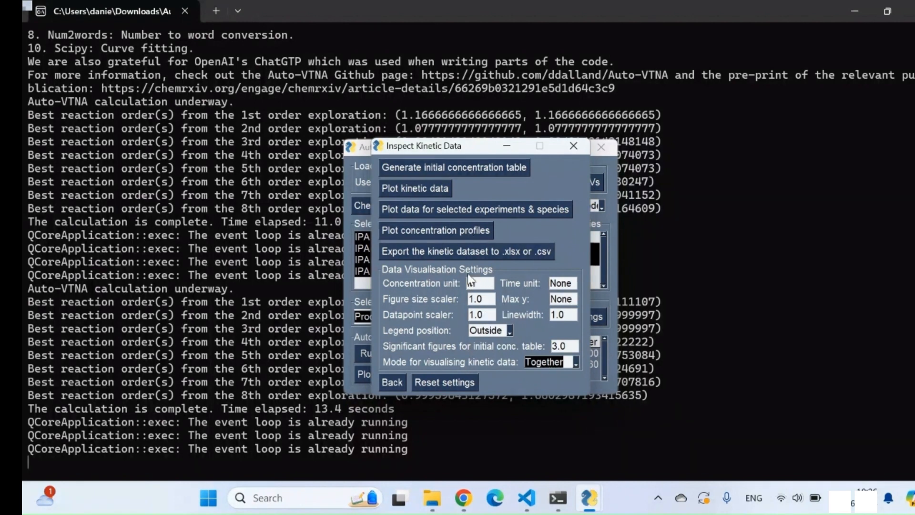
left_click(489, 330)
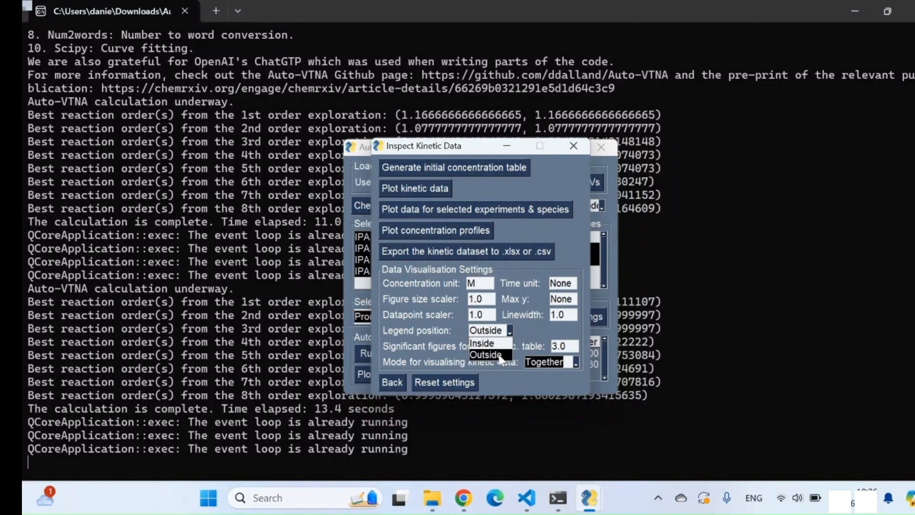
left_click(492, 344)
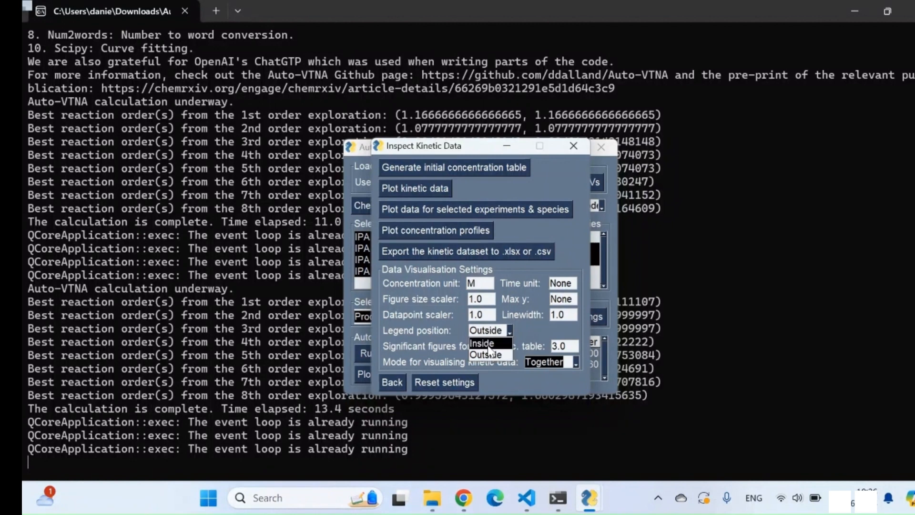
Plot the kinetic data of all four IPA experiments in one figure without mass balance, examine it and close it
left_click(424, 184)
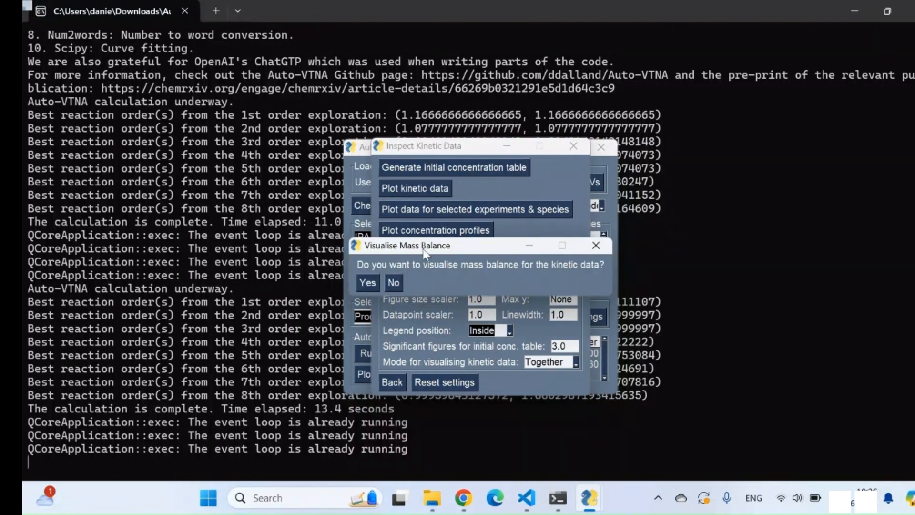
left_click(399, 283)
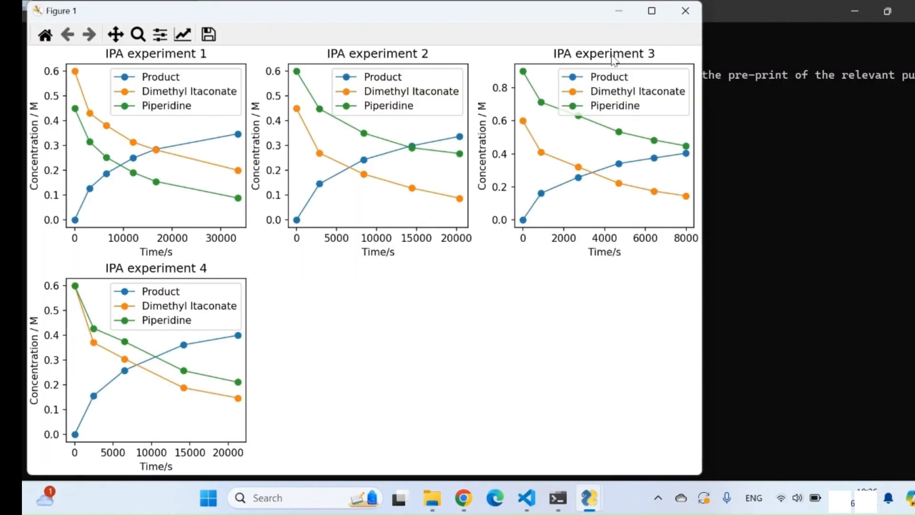
left_click(686, 11)
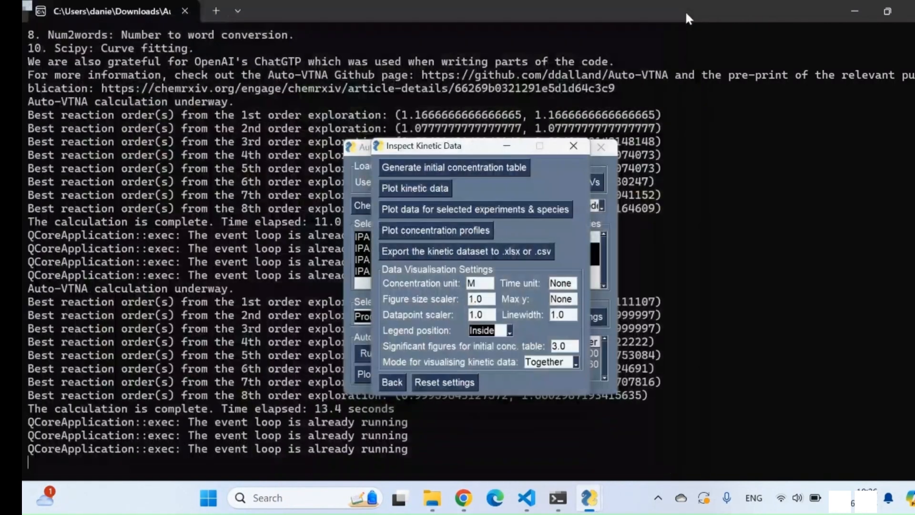
Generate the initial concentration table, compare the starting concentrations across the IPA experiments and return to the main calculator
left_click(475, 169)
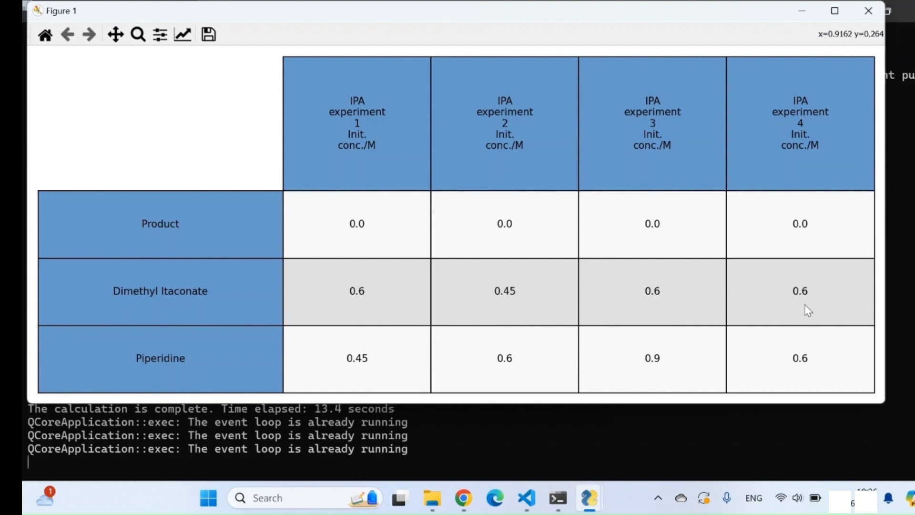
left_click(867, 11)
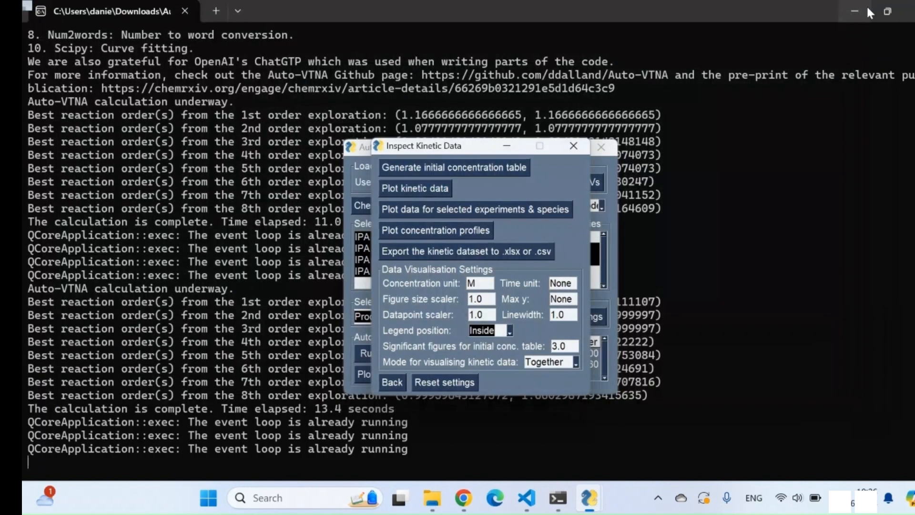
left_click(573, 147)
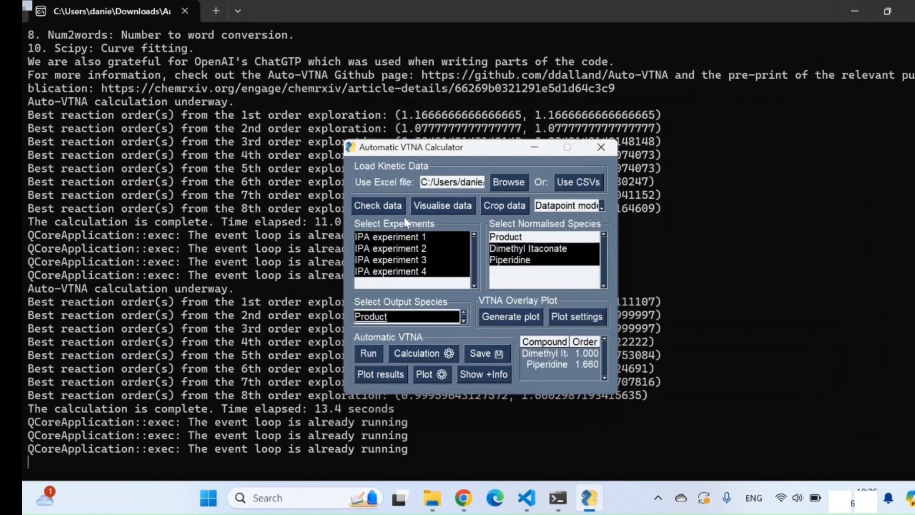
Run automatic VTNA on IPA experiments 2 and 4 only, with Dimethyl Itaconate as the sole normalised species
left_click(406, 238)
left_click(413, 260)
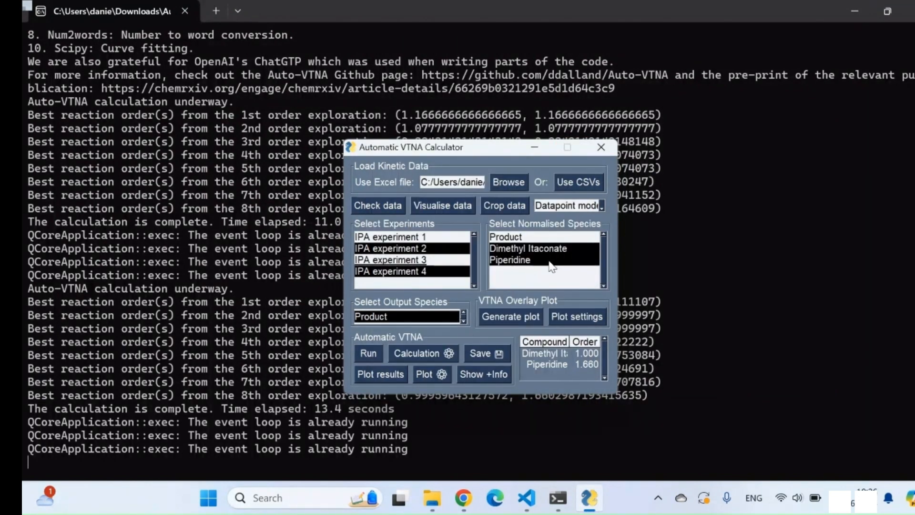
left_click(525, 261)
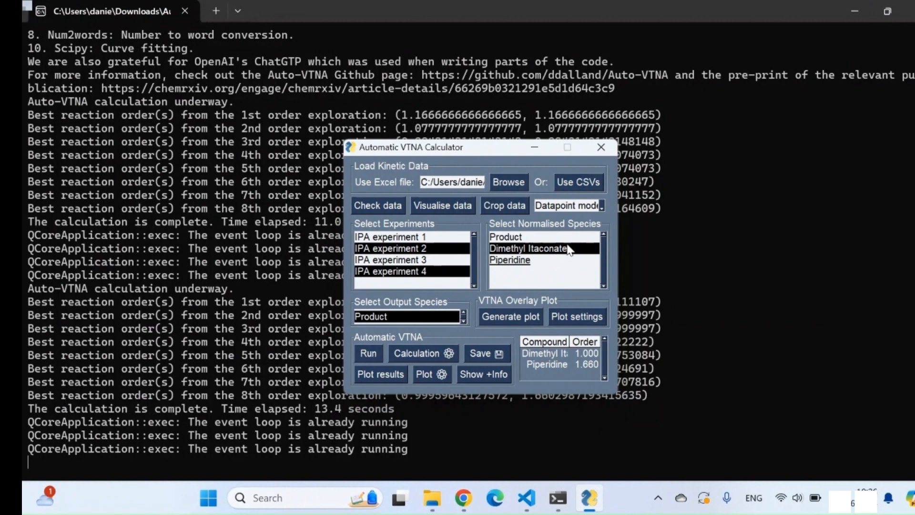
left_click(367, 356)
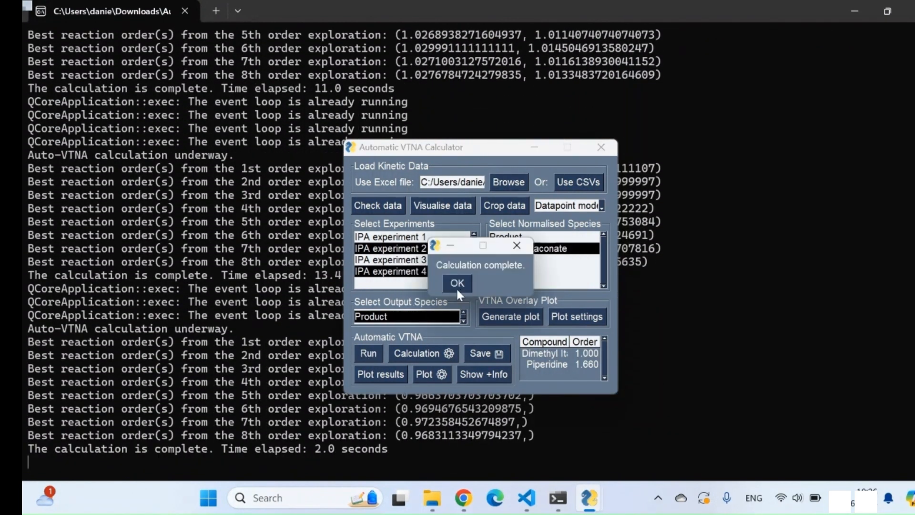
left_click(456, 284)
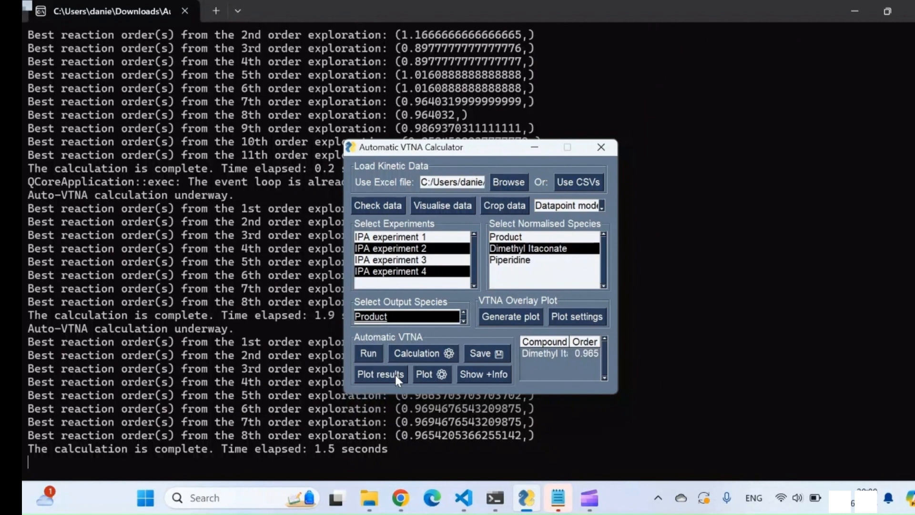
Plot the overlay score against Dimethyl Itaconate order and examine the overlay plots for orders of about 0.974 and 0.983
left_click(395, 374)
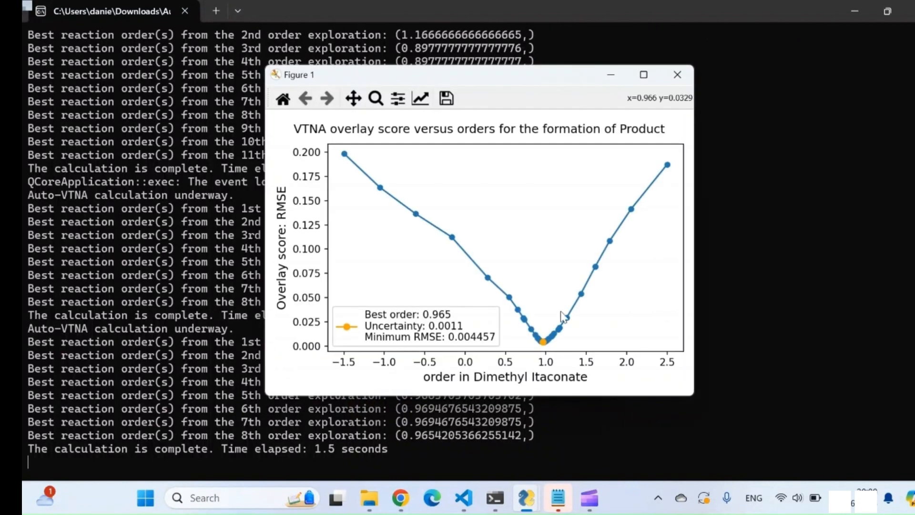
left_click(545, 345)
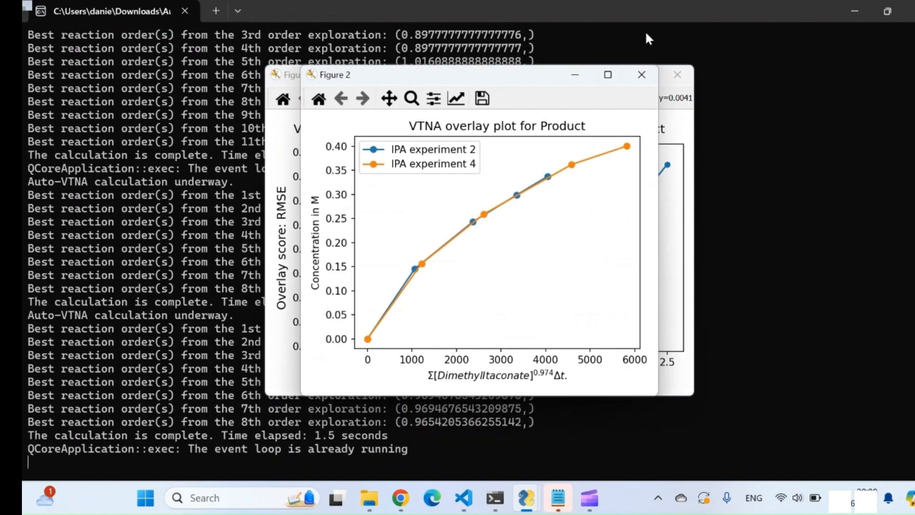
left_click(647, 75)
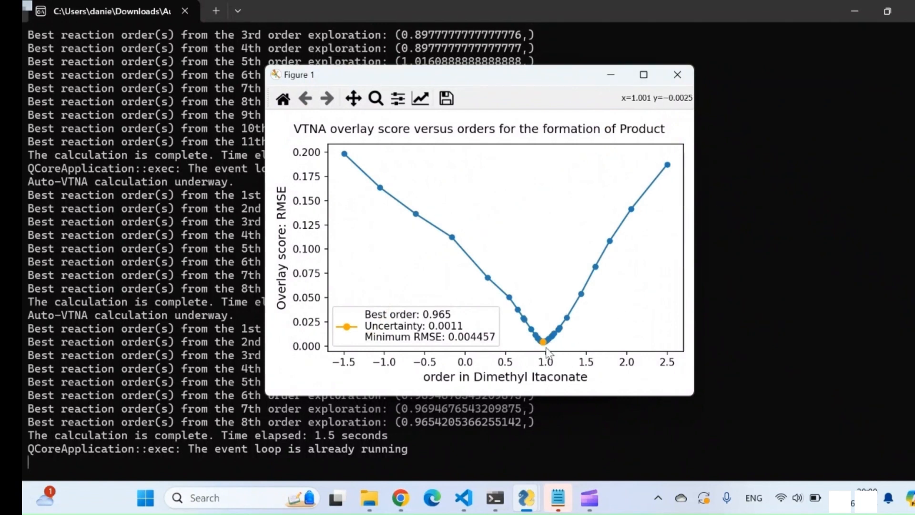
left_click(544, 342)
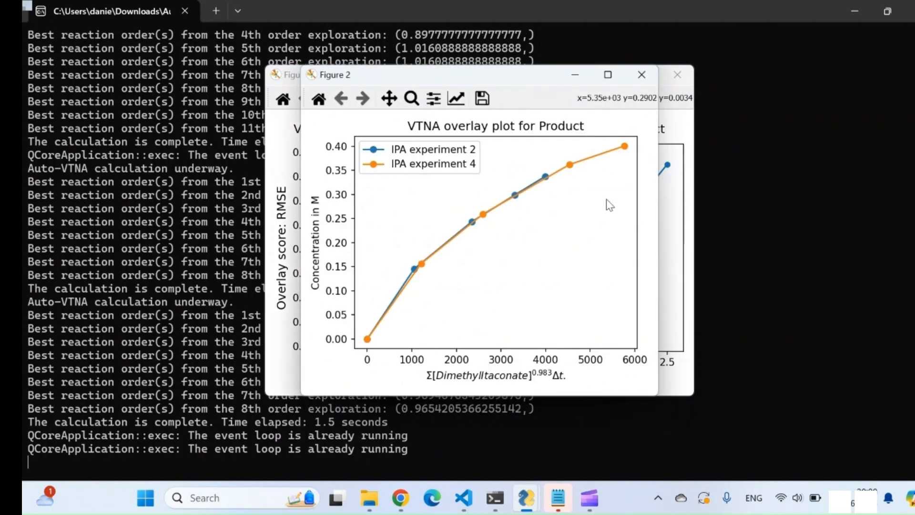
left_click(647, 81)
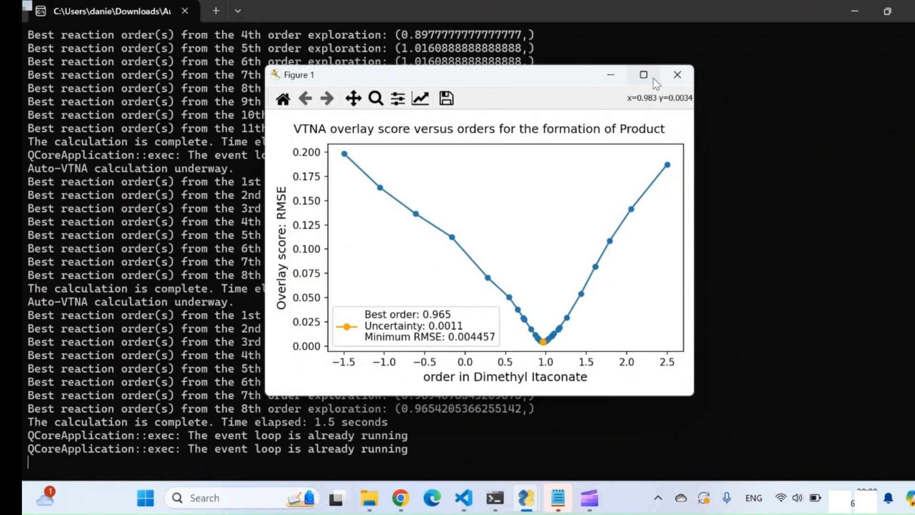
Close the overlay score plot, view the Dimethyl Itaconate order limits for a 30% interval from the optimum, and hide the extra information
left_click(677, 76)
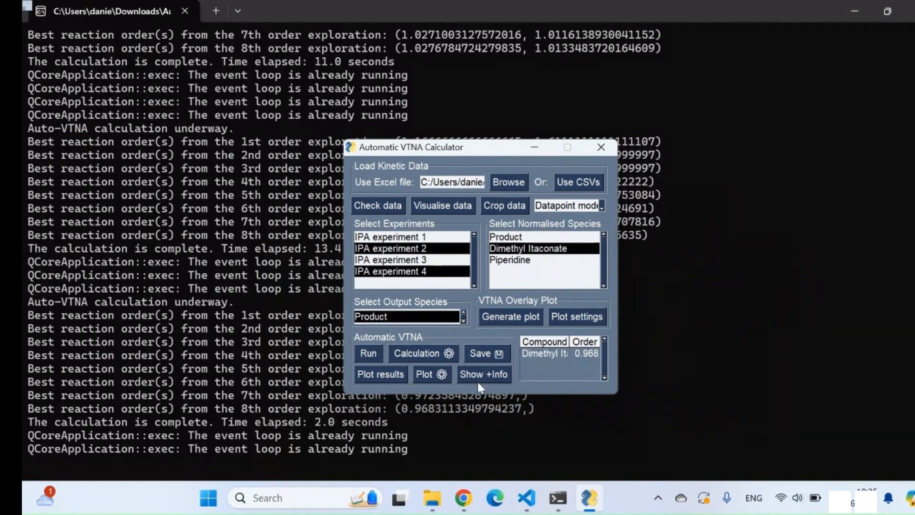
left_click(486, 375)
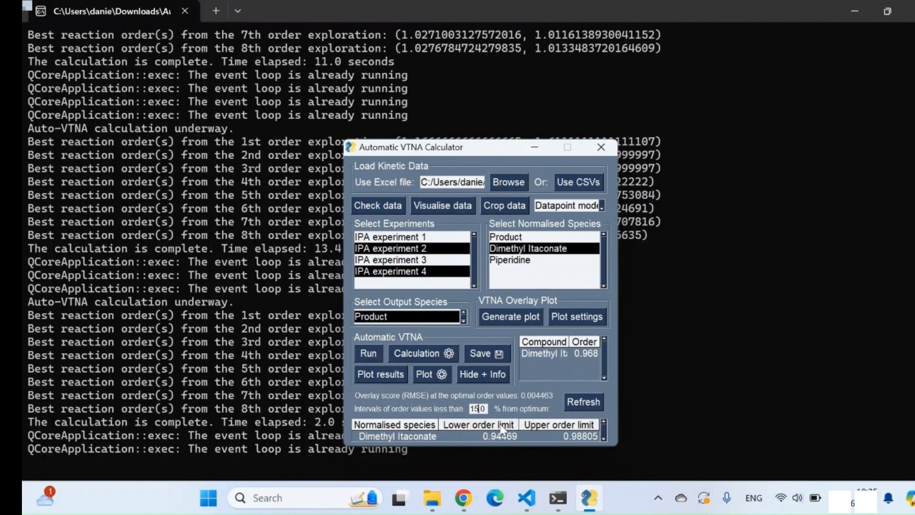
key("BackSpace")
key("BackSpace")
key("BackSpace")
type("30.")
left_click(574, 404)
left_click(501, 377)
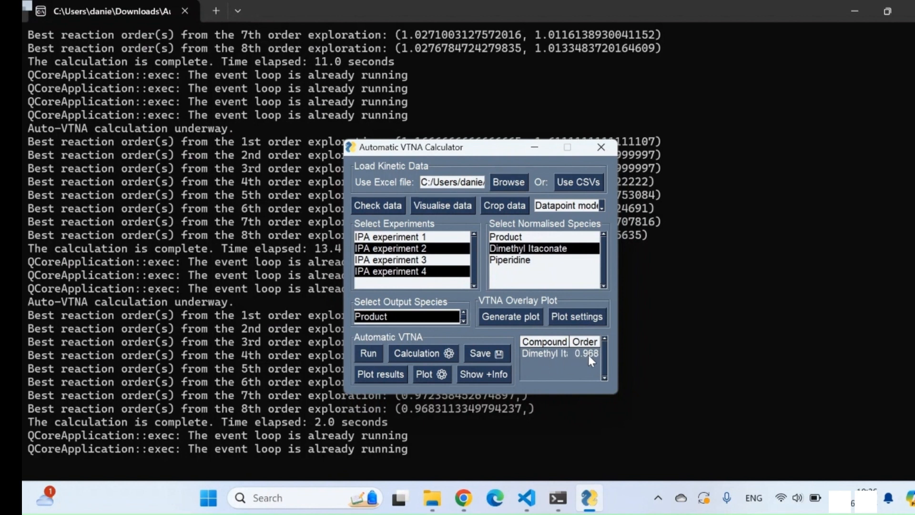
Load the Excel dataset "Table 2 Entry 1 Intermolecular Catalytic Asymmetric Alkene Bromoesterification" and look through its experiment list
left_click(517, 181)
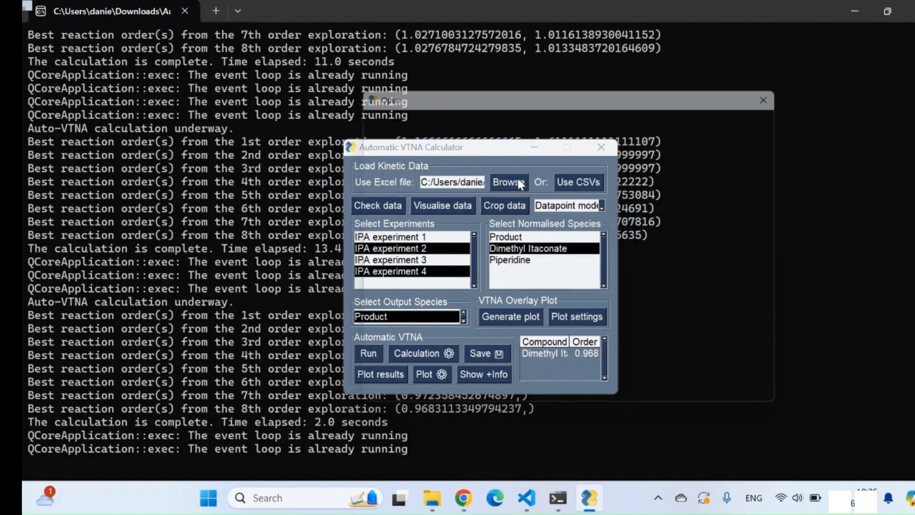
scroll(609, 265, "down", 2)
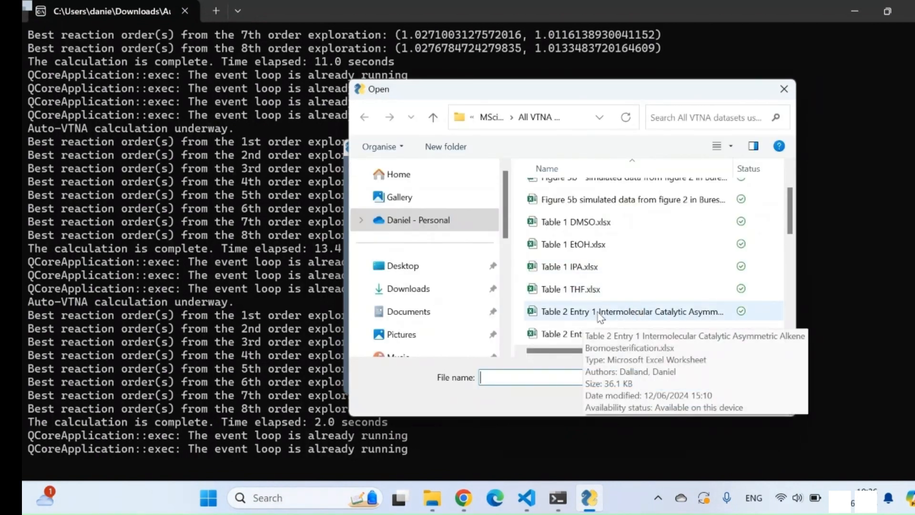
left_click(627, 317)
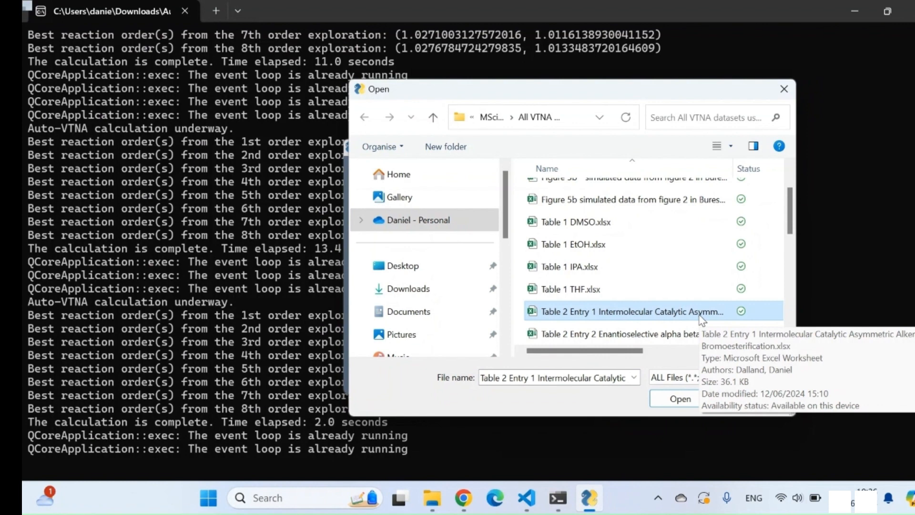
left_click(673, 398)
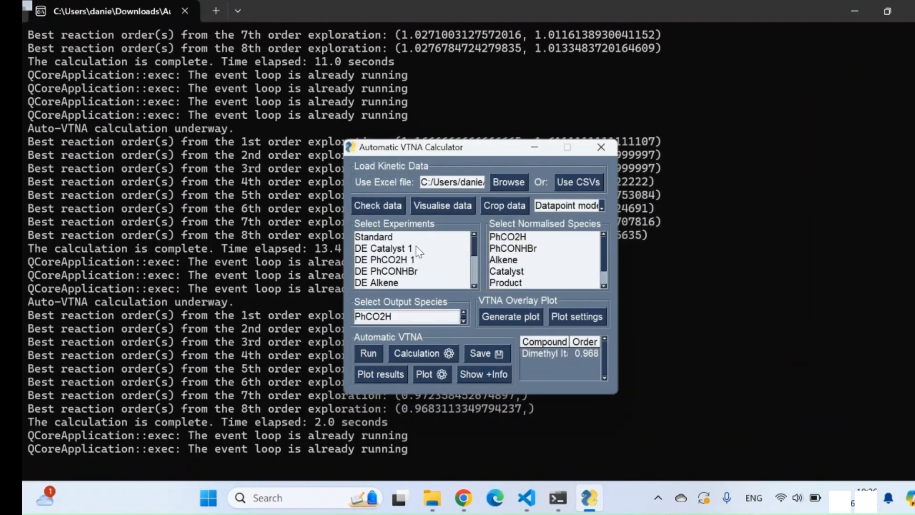
scroll(420, 250, "down", 3)
scroll(418, 251, "up", 3)
left_click(420, 238)
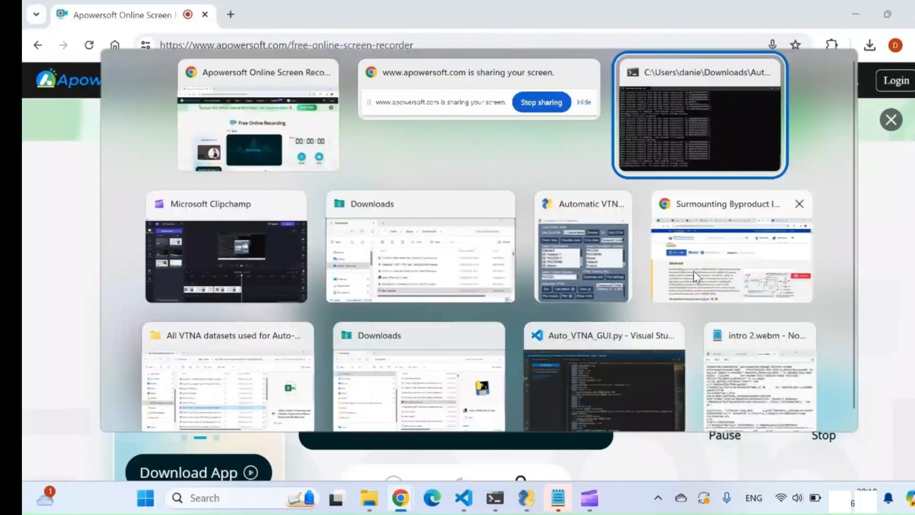
Switch to Chrome and view the ACS article on byproduct inhibition in the asymmetric alkene bromoesterification reaction
left_click(694, 273)
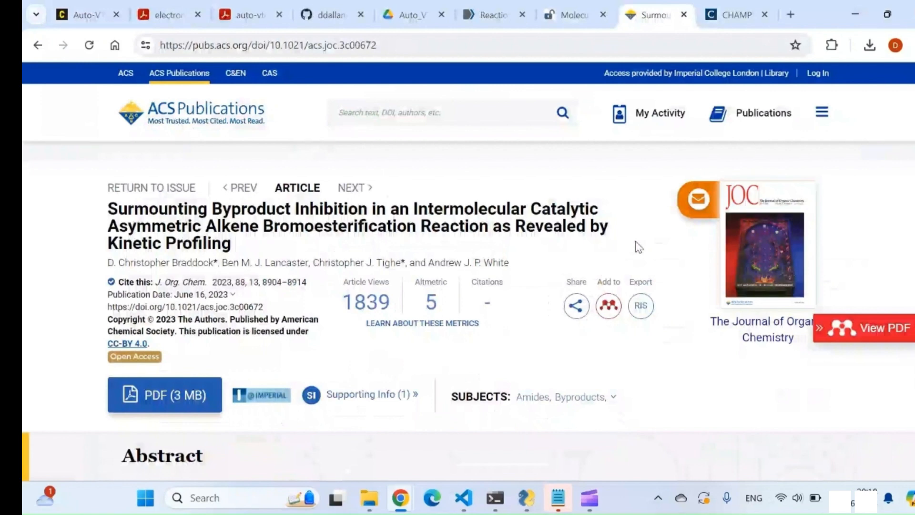
scroll(639, 246, "down", 4)
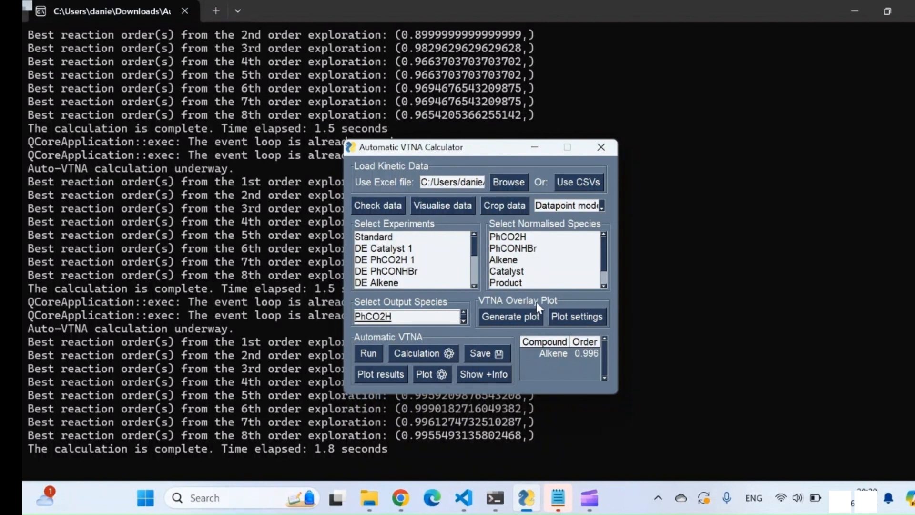
In the Auto-VTNA calculator, plot the kinetic data with mass balance for PhCO2H and Product, using a stoichiometry of 1 for each
left_click(429, 208)
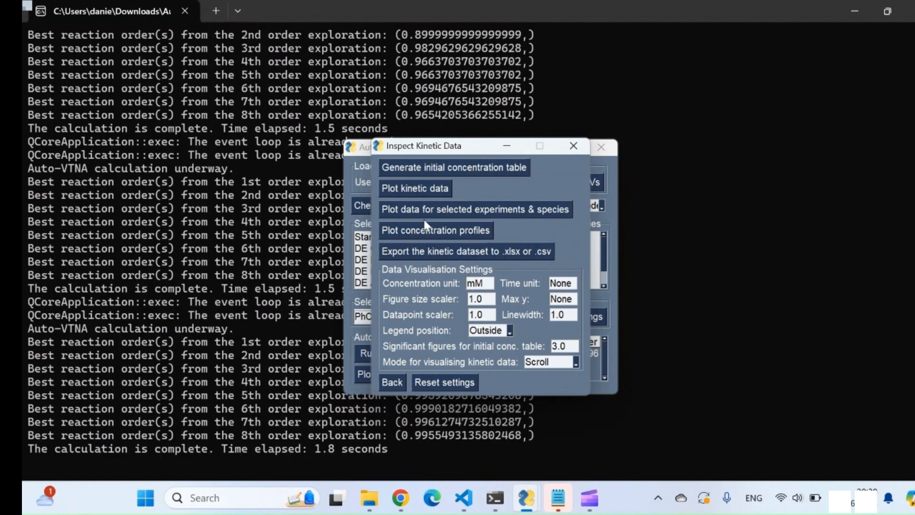
left_click(415, 189)
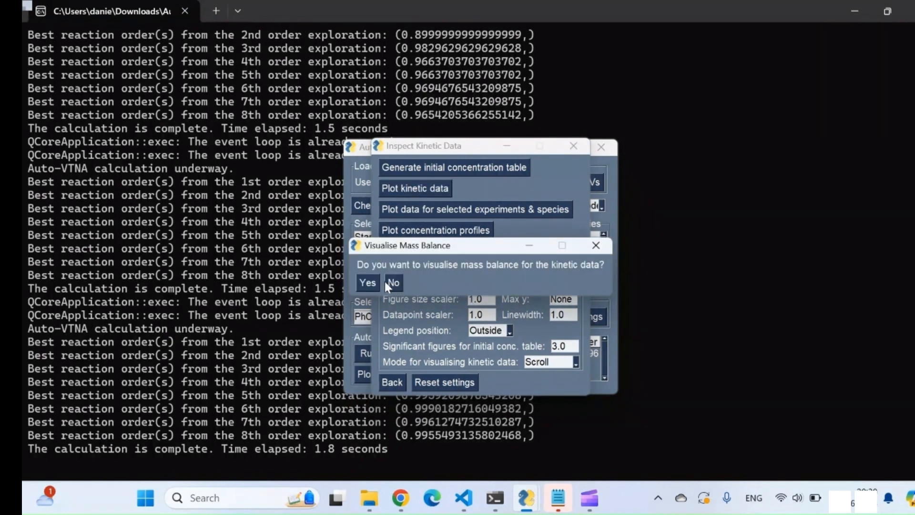
left_click(367, 285)
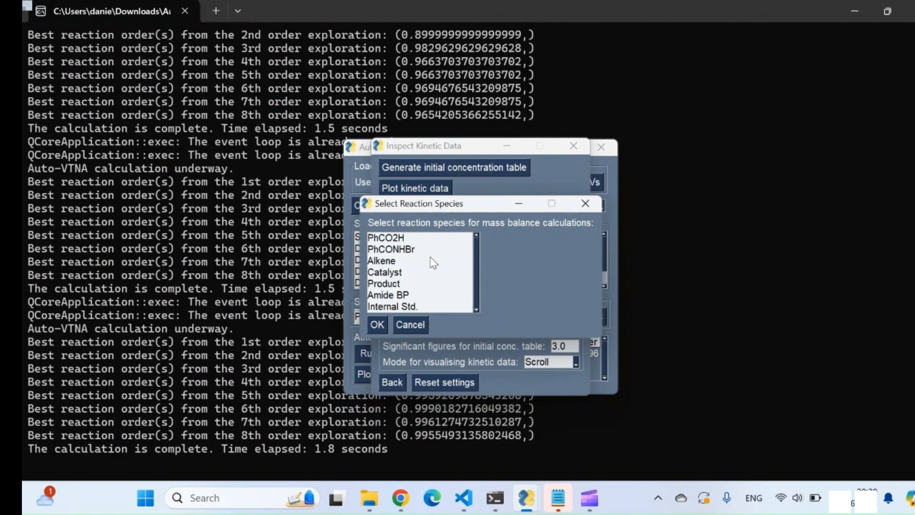
left_click(411, 243)
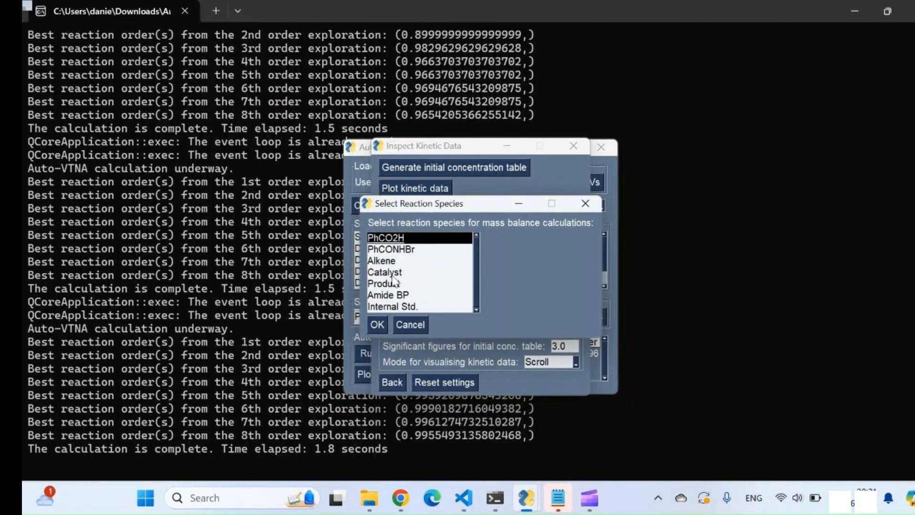
left_click(393, 283)
left_click(377, 325)
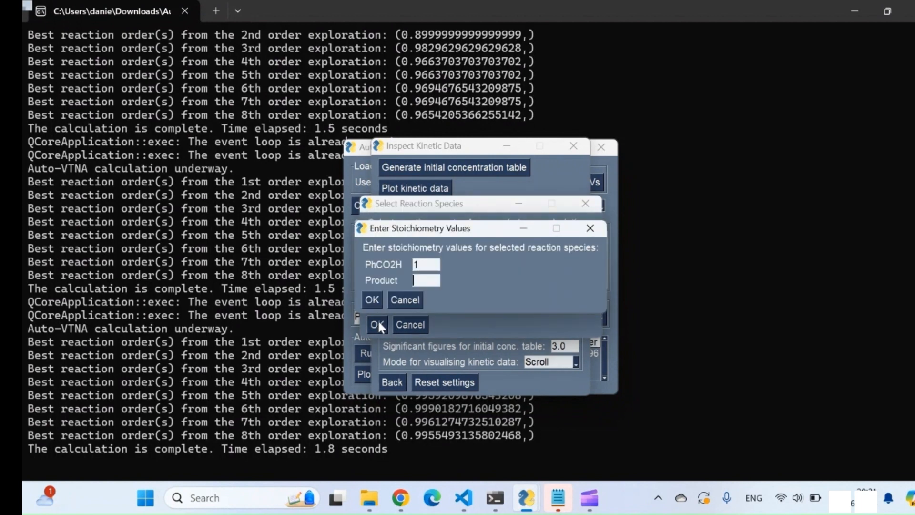
type("1")
left_click(373, 300)
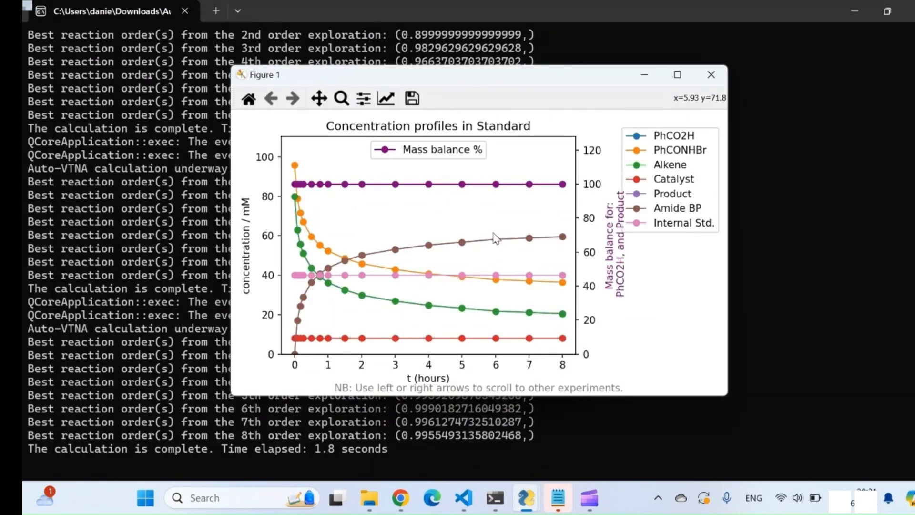
Examine the concentration profiles and mass balance from Standard through DE PhCO2H 2, and close the figure
key("Right")
key("Right")
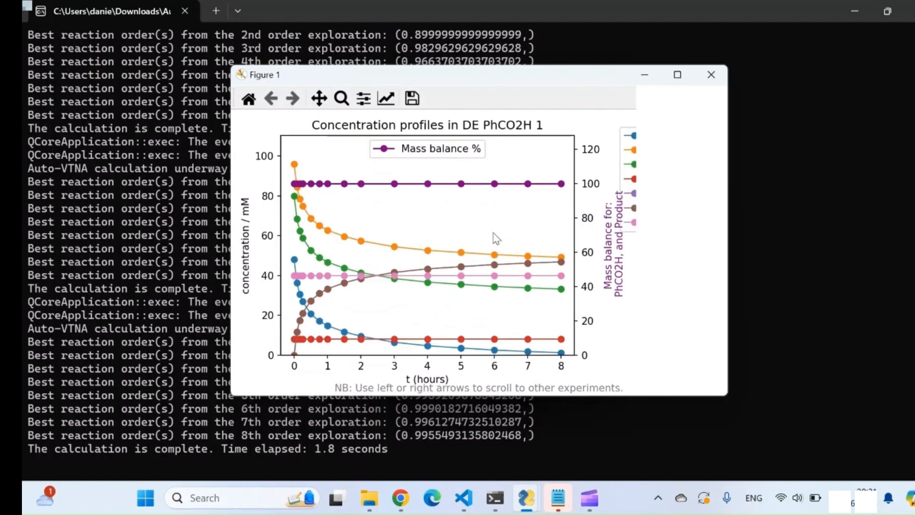
key("Right")
key("Right")
key("Right")
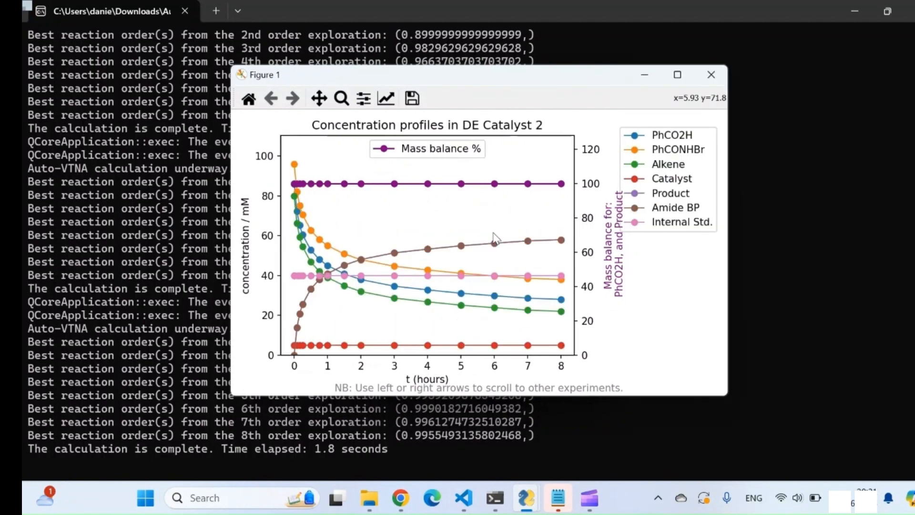
key("Right")
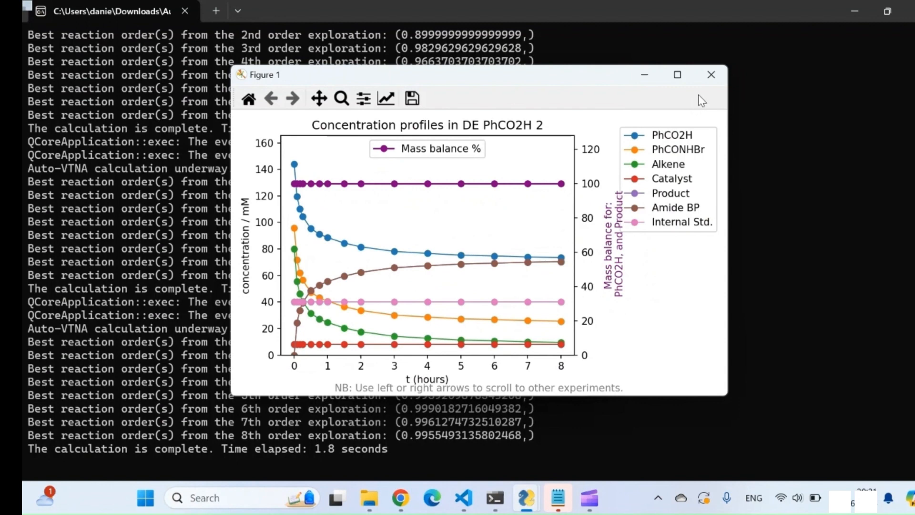
left_click(713, 80)
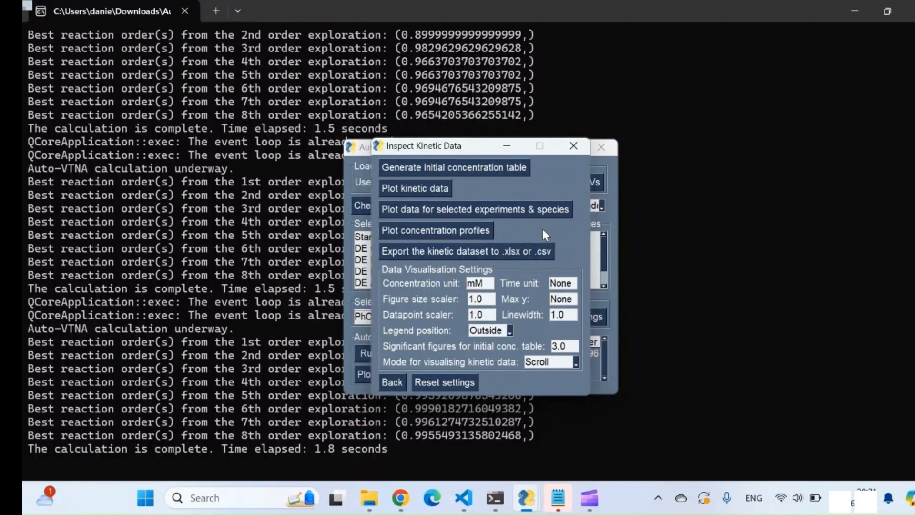
Plot the Product concentration profiles for all experiments in one figure, then close the figure and the species selection
left_click(443, 230)
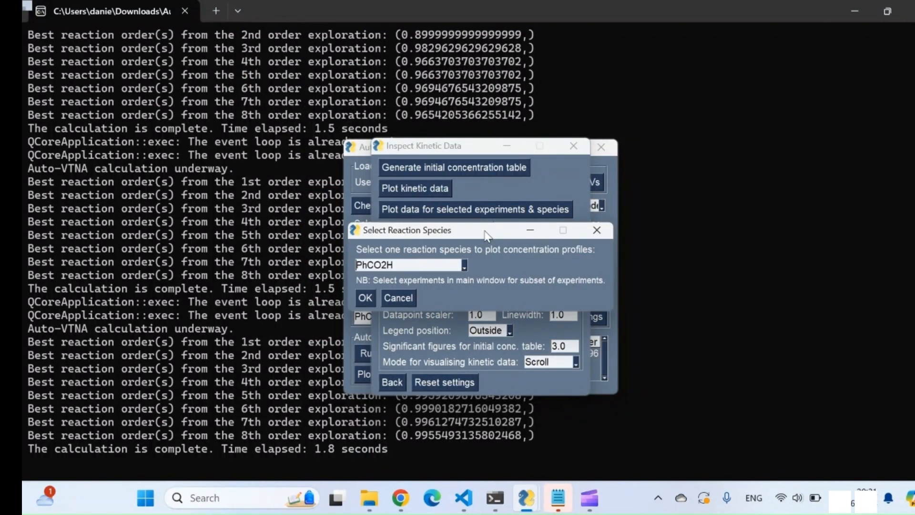
left_click(463, 265)
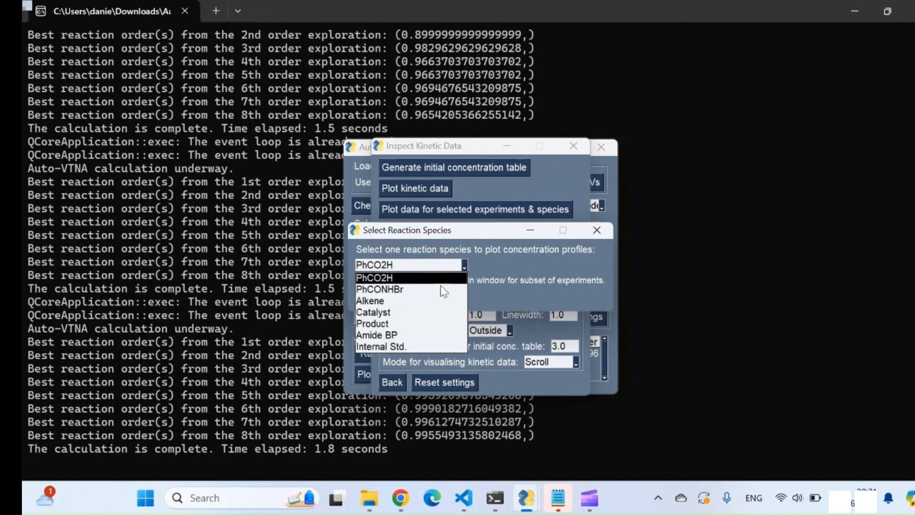
left_click(401, 323)
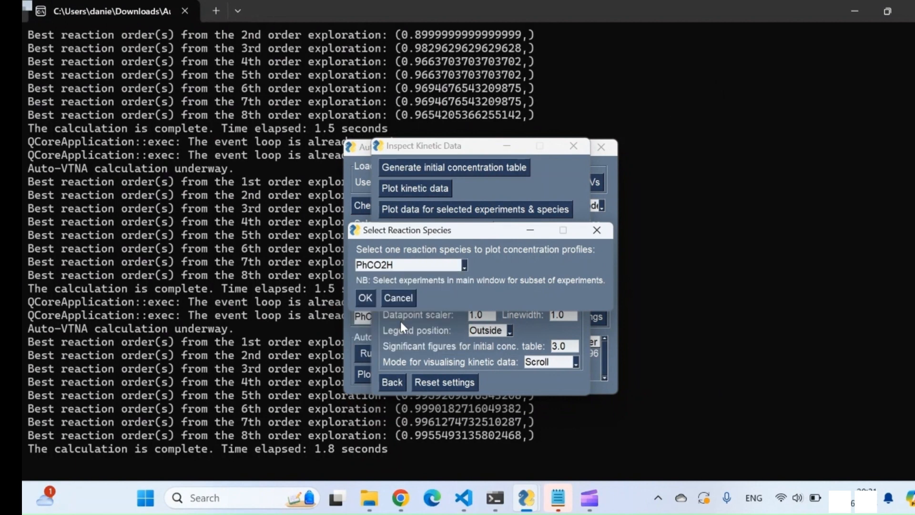
left_click(364, 300)
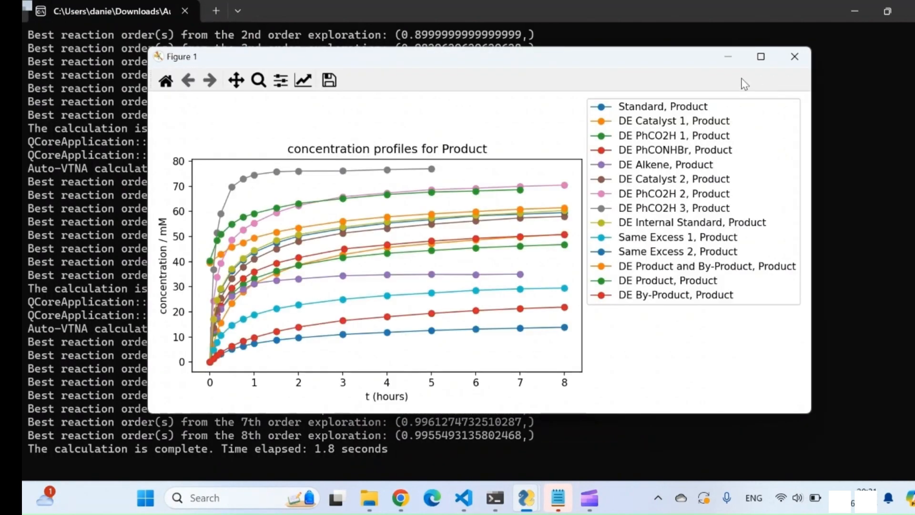
left_click(795, 56)
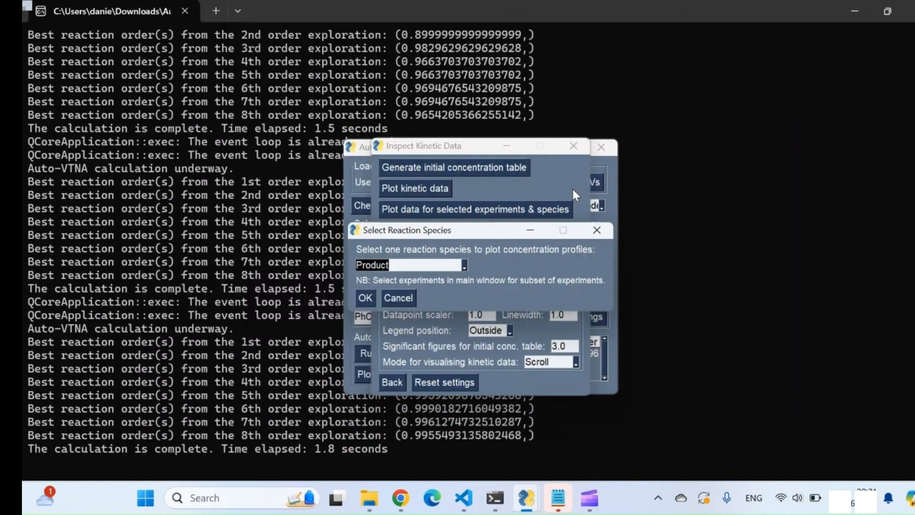
left_click(598, 229)
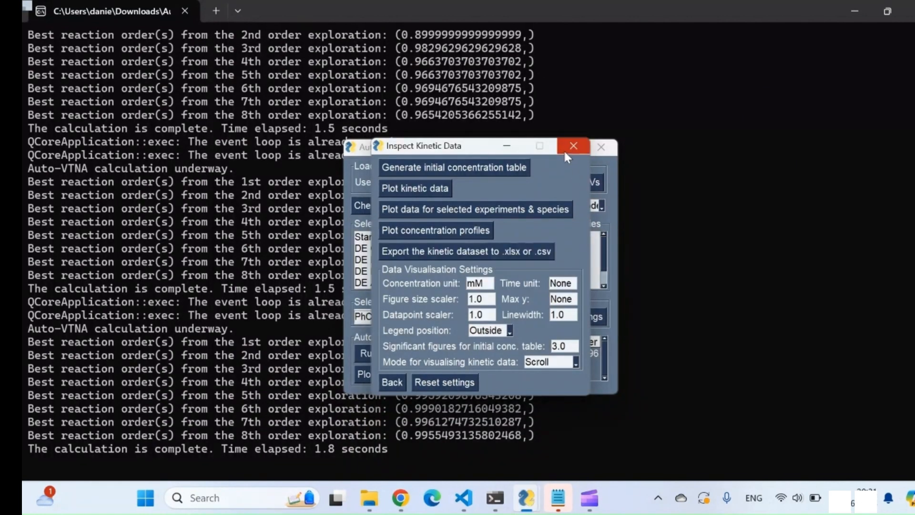
Generate the initial concentration table, compare the starting concentrations across the bromoesterification experiments, and return to the main calculator
left_click(479, 168)
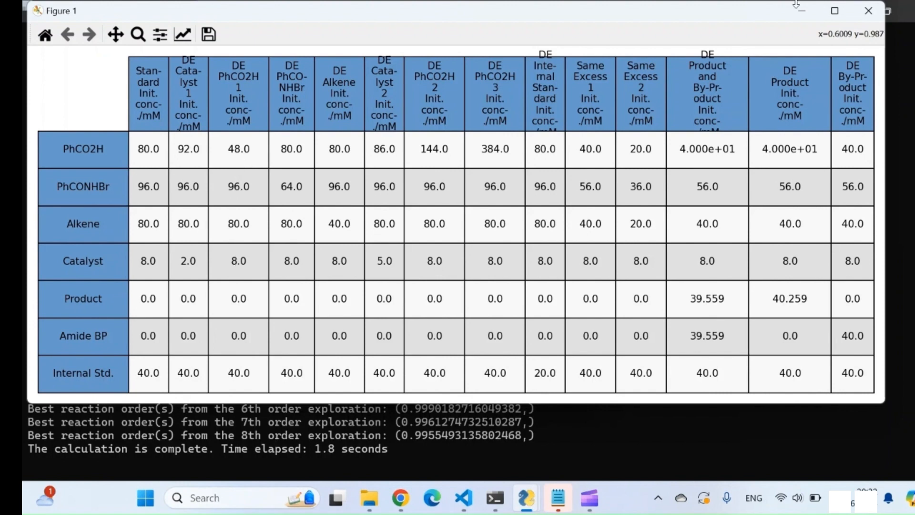
left_click(869, 10)
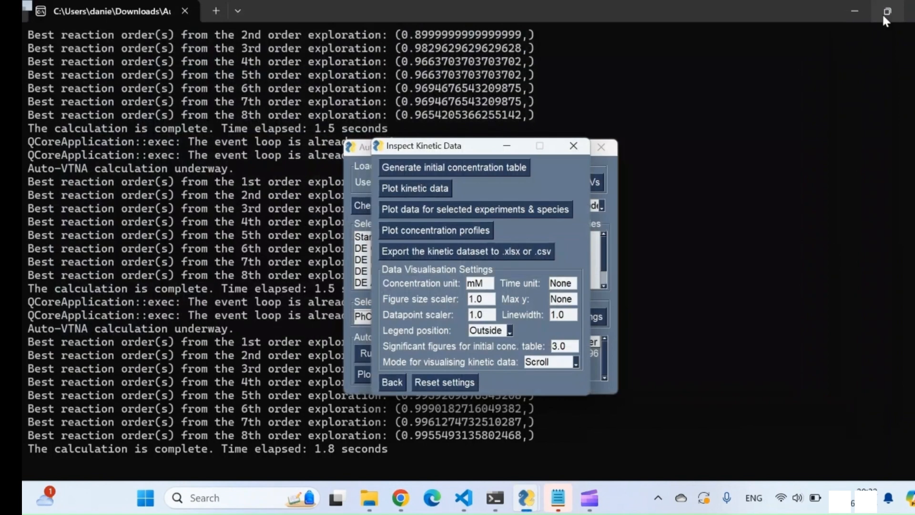
left_click(572, 146)
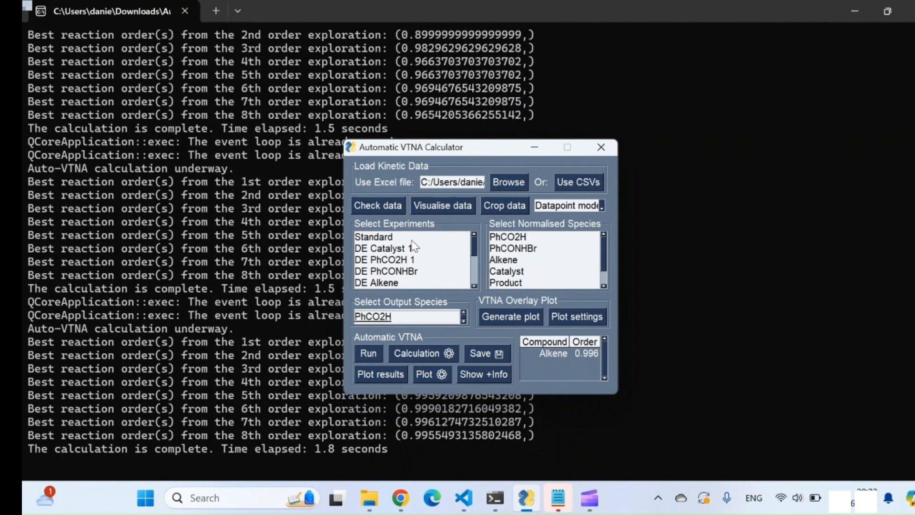
Run automatic VTNA on the Standard and DE Alkene experiments, with Alkene as normalised species and Product as output species
left_click(398, 238)
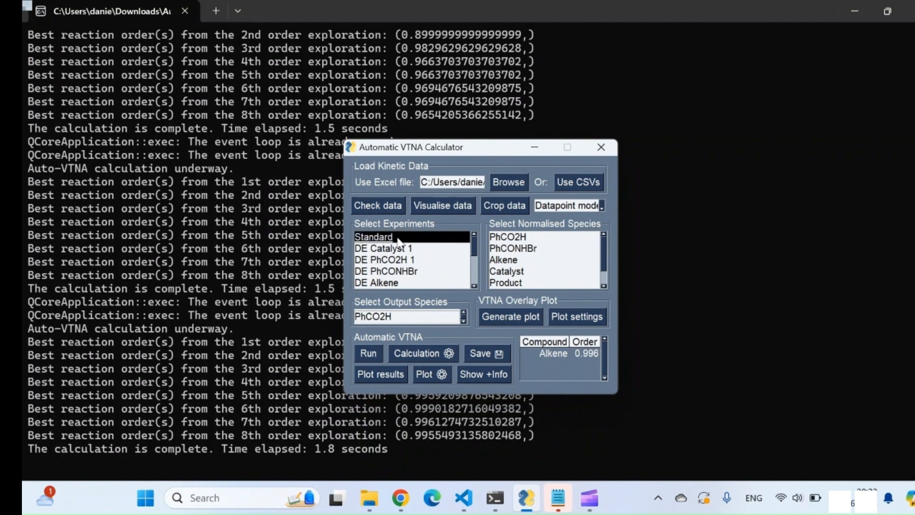
left_click(396, 283)
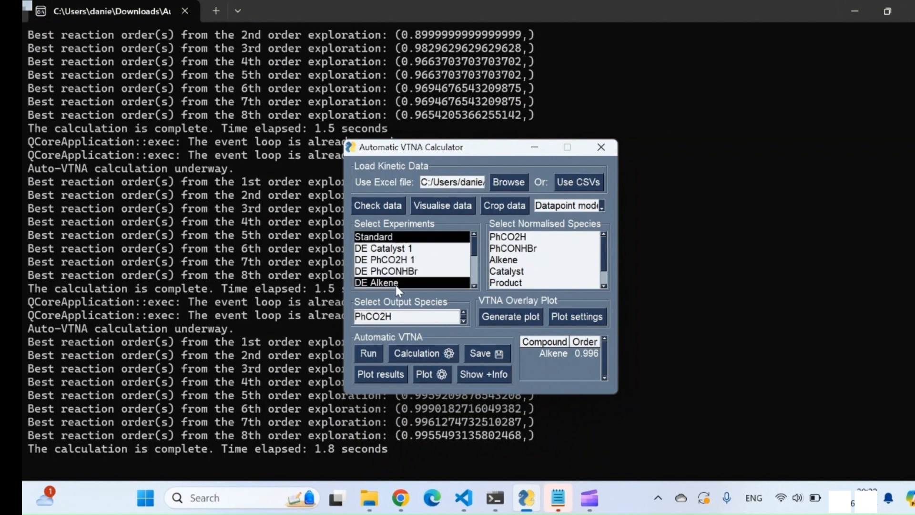
left_click(516, 262)
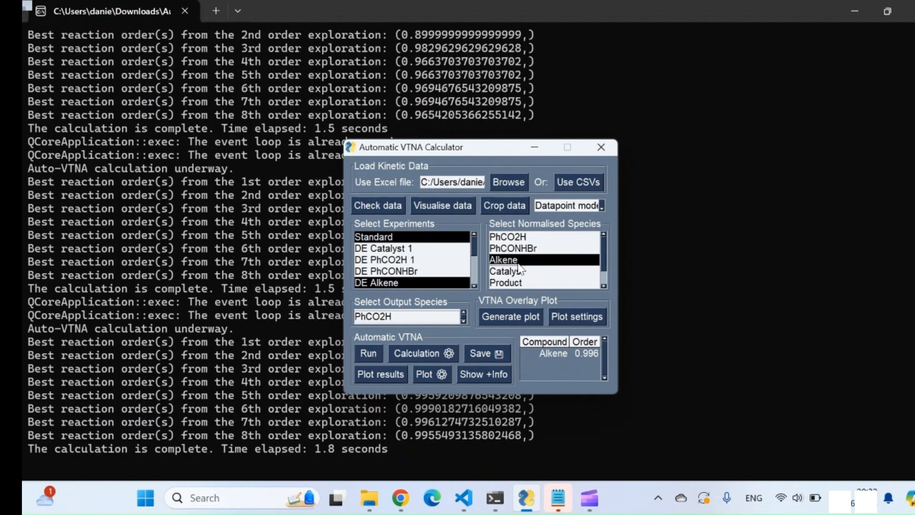
left_click(463, 321)
left_click(464, 322)
left_click(463, 322)
left_click(464, 321)
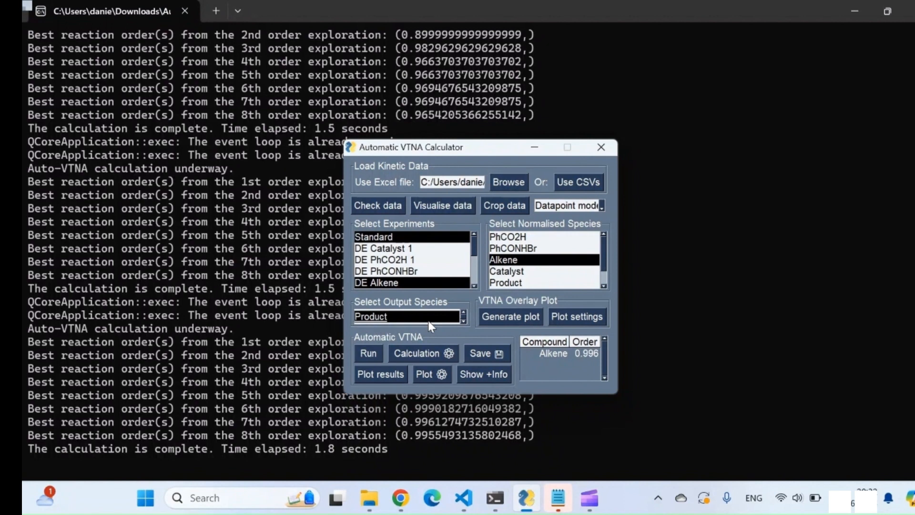
left_click(372, 357)
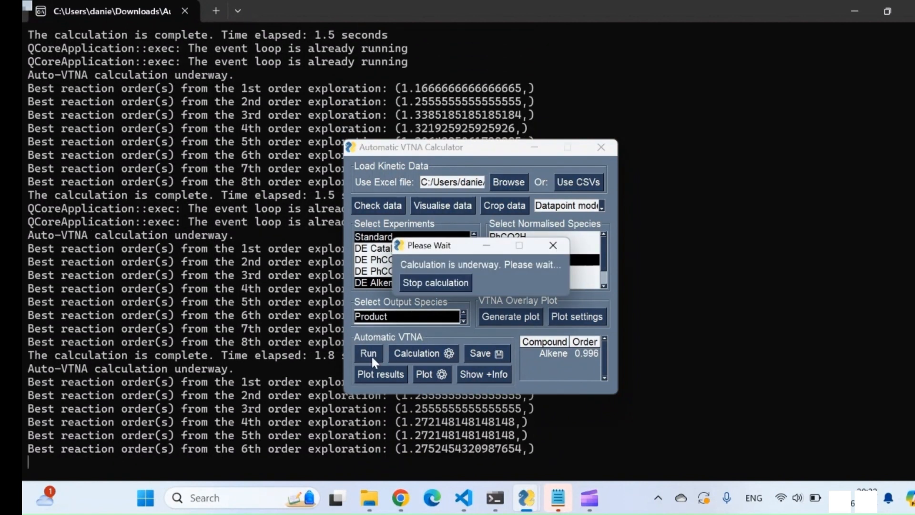
left_click(455, 283)
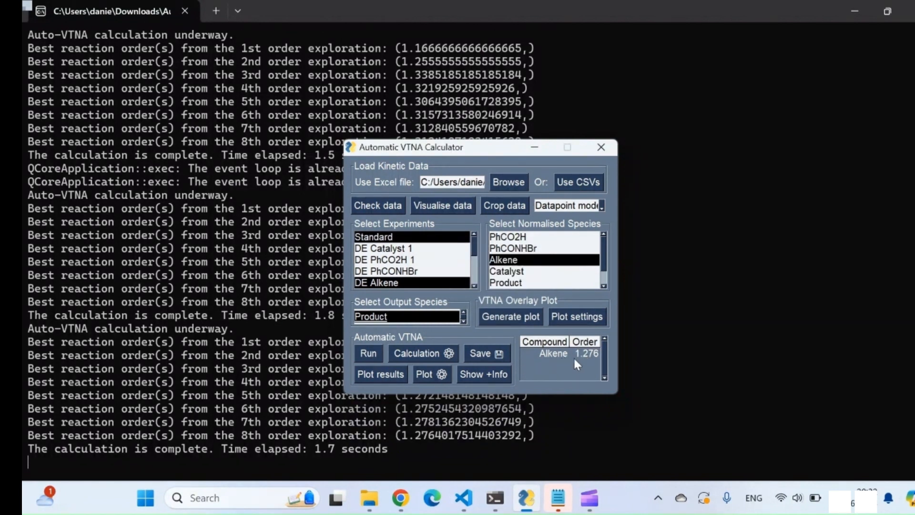
Plot the Alkene results, compare the overlay plots at orders of about 1.27 and 1.00, and close the figures
left_click(378, 374)
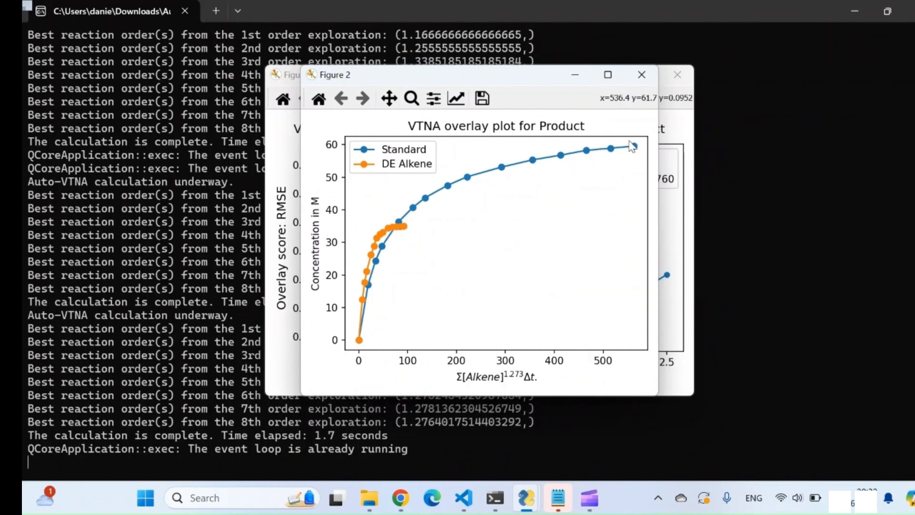
left_click(647, 78)
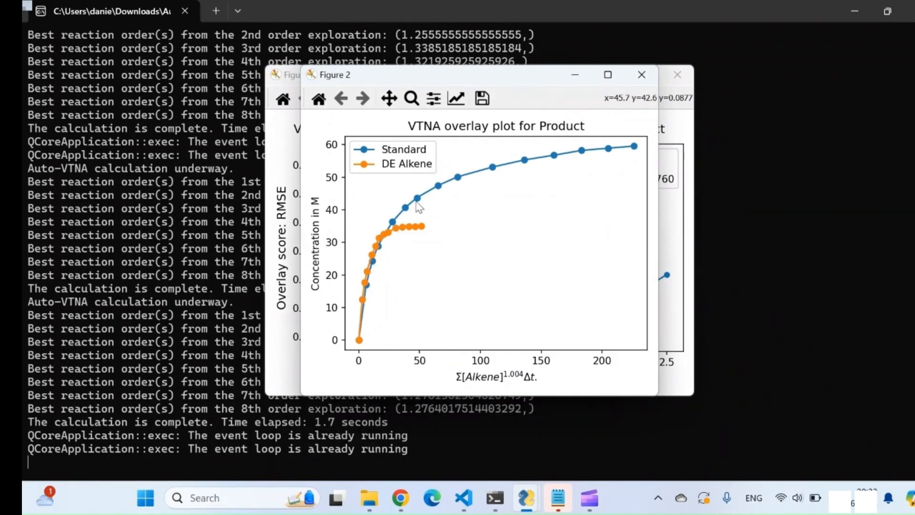
left_click(642, 75)
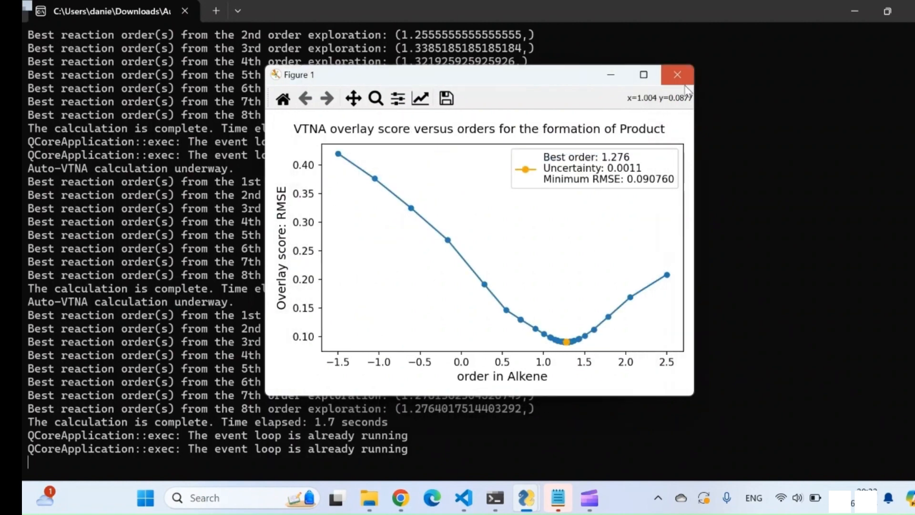
left_click(685, 83)
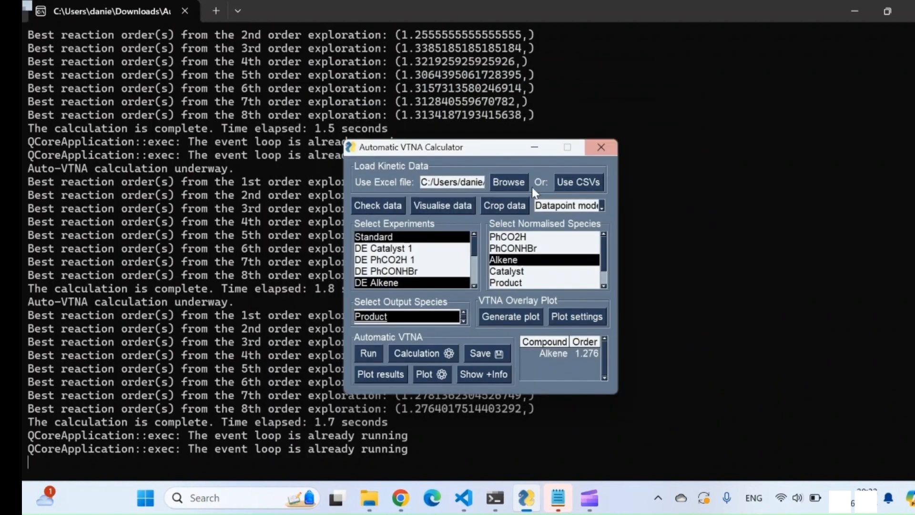
Crop datapoints 10 to 15 from the DE Alkene experiment and rerun automatic VTNA for the order in Alkene
left_click(513, 209)
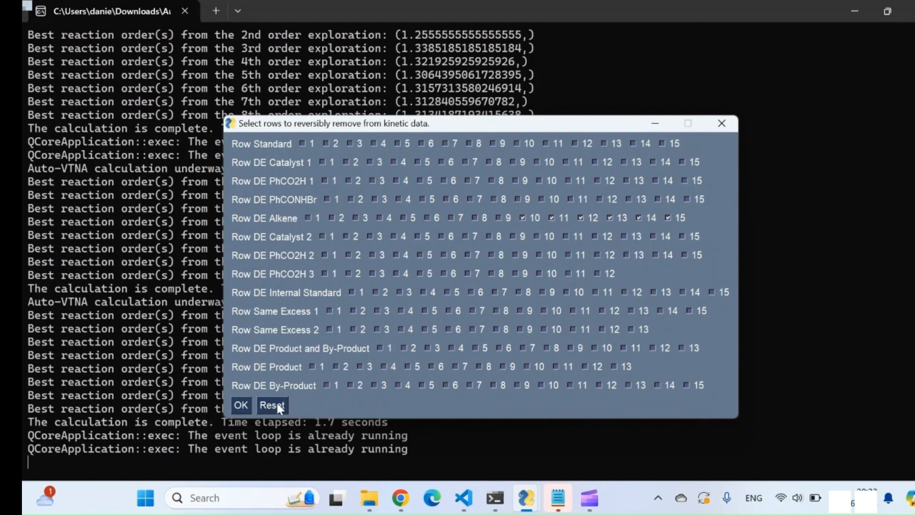
left_click(241, 405)
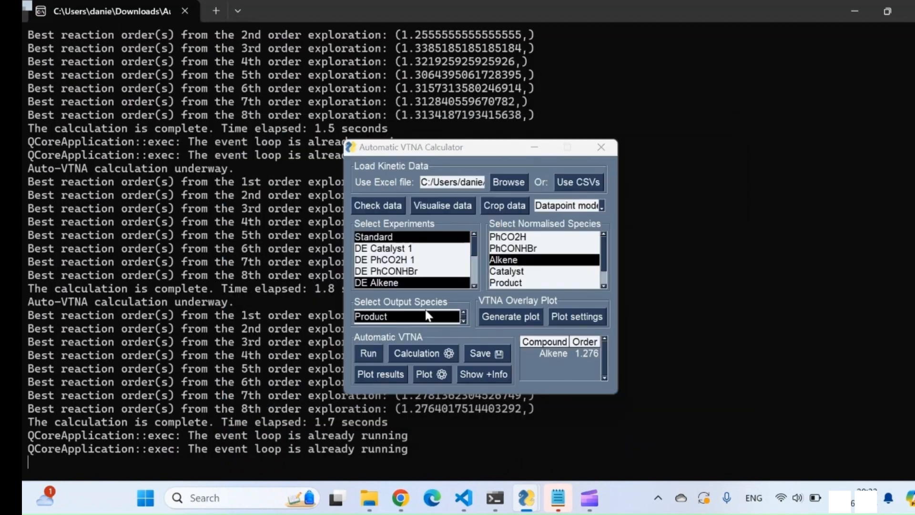
left_click(370, 355)
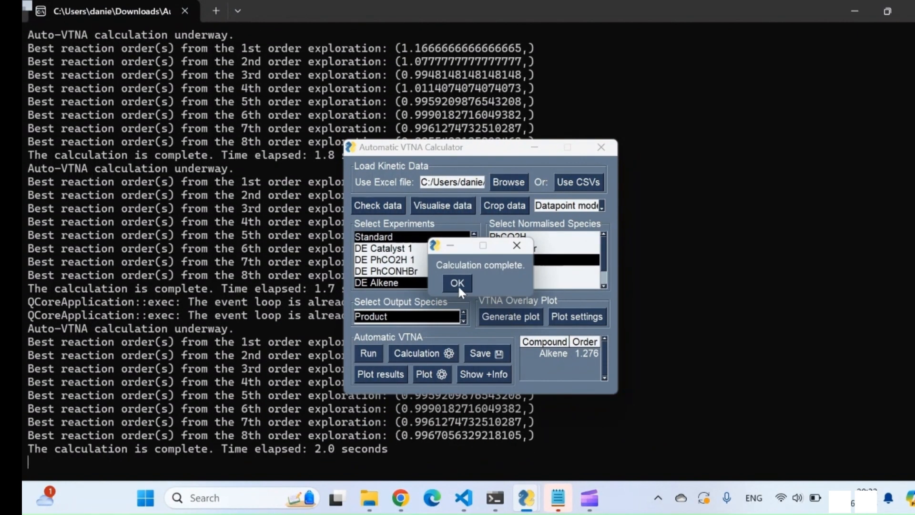
left_click(457, 284)
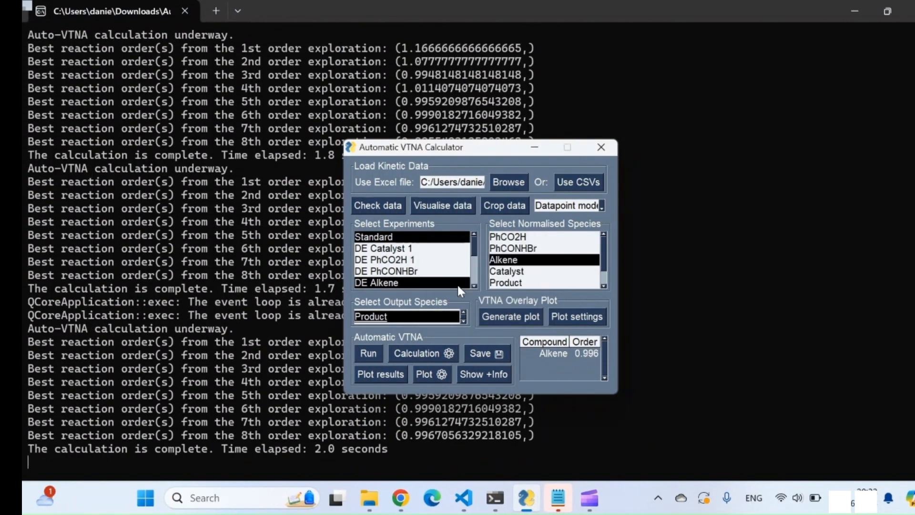
Plot the results for the cropped Alkene data, inspect the overlay plot at order about 0.99, and close it
left_click(380, 375)
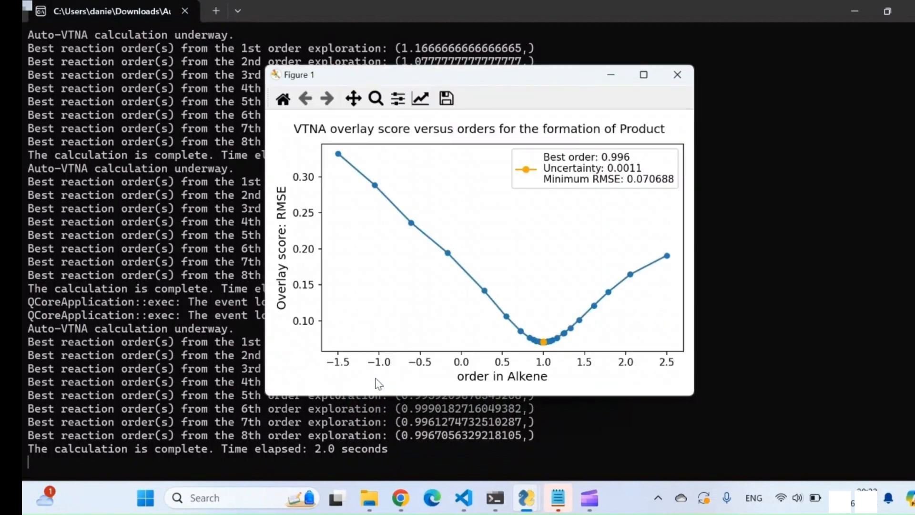
left_click(544, 344)
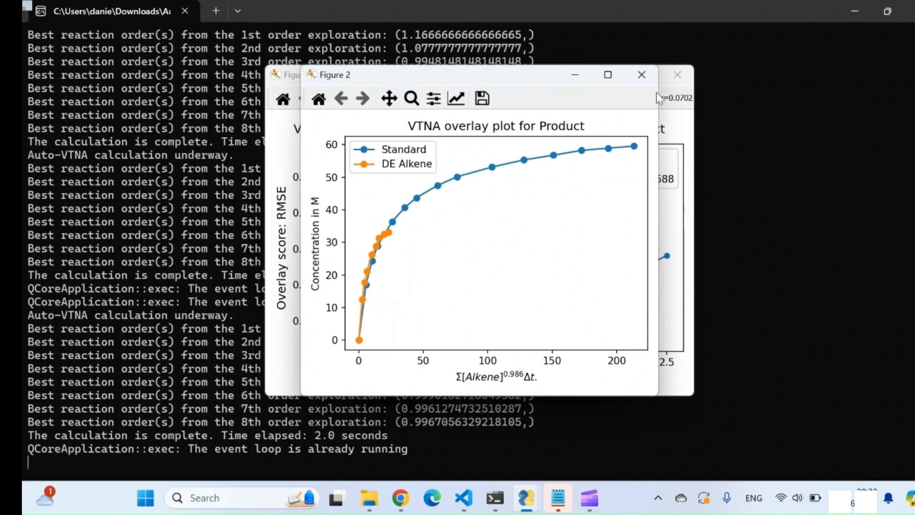
left_click(648, 76)
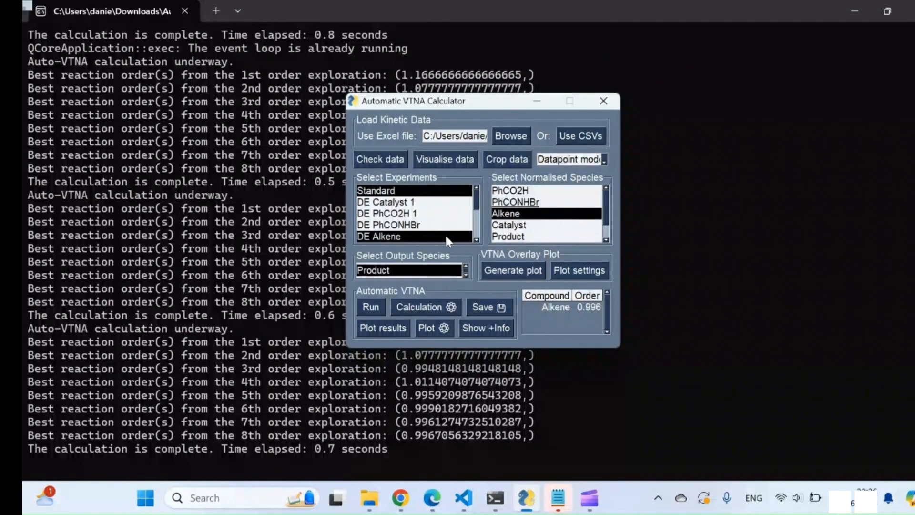
Run automatic VTNA on the Standard and DE PhCONHBr experiments, with PhCONHBr as the only normalised species
left_click(425, 237)
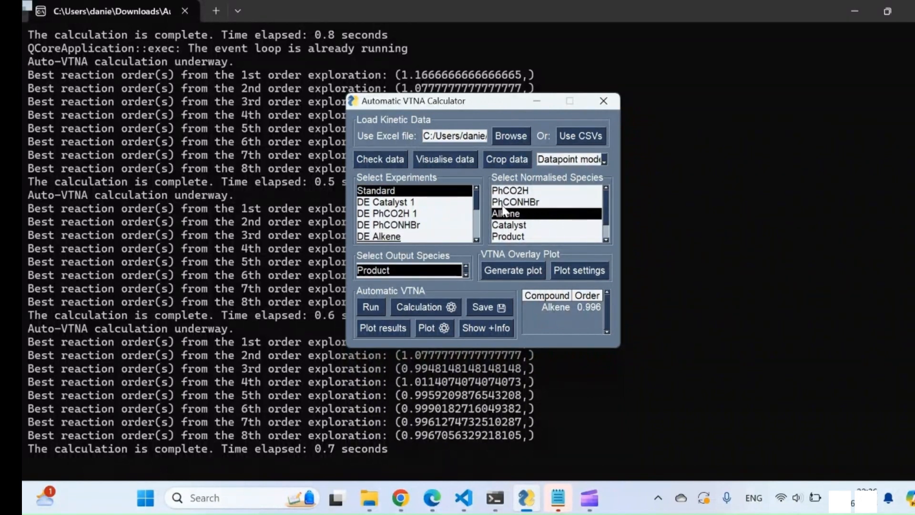
left_click(418, 225)
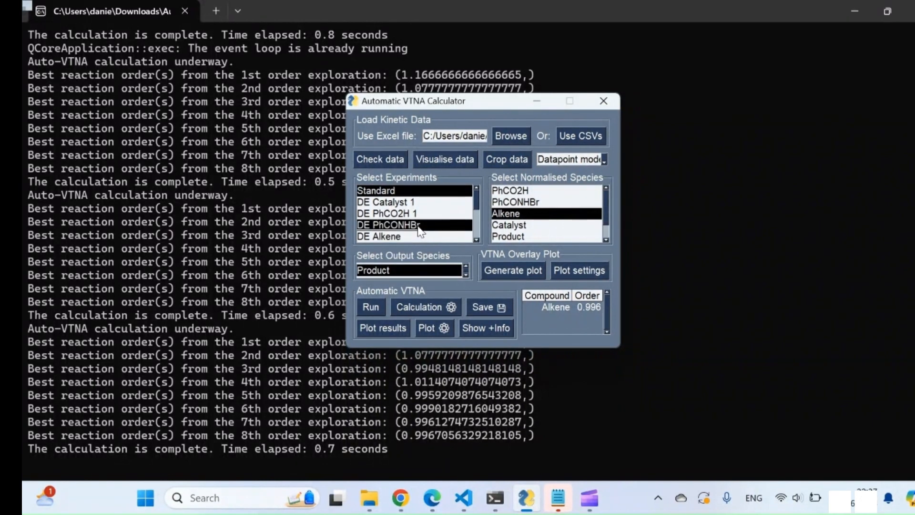
left_click(522, 202)
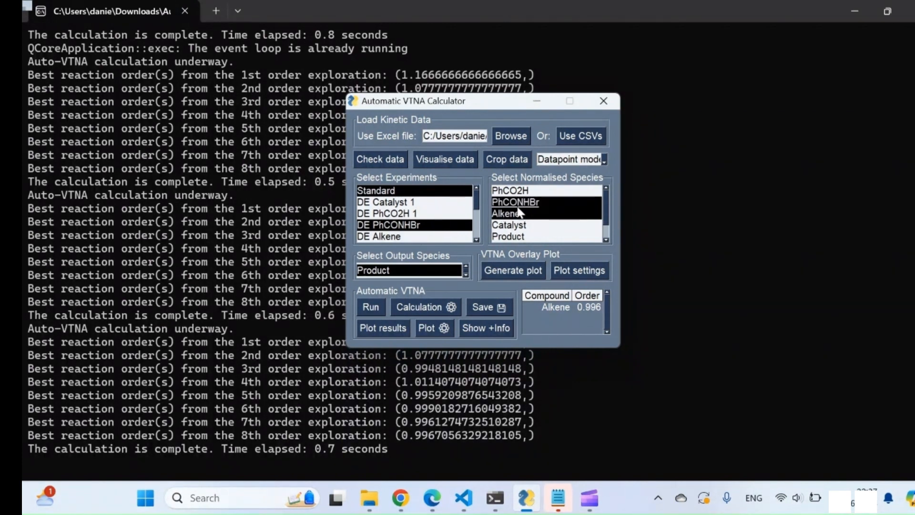
left_click(519, 213)
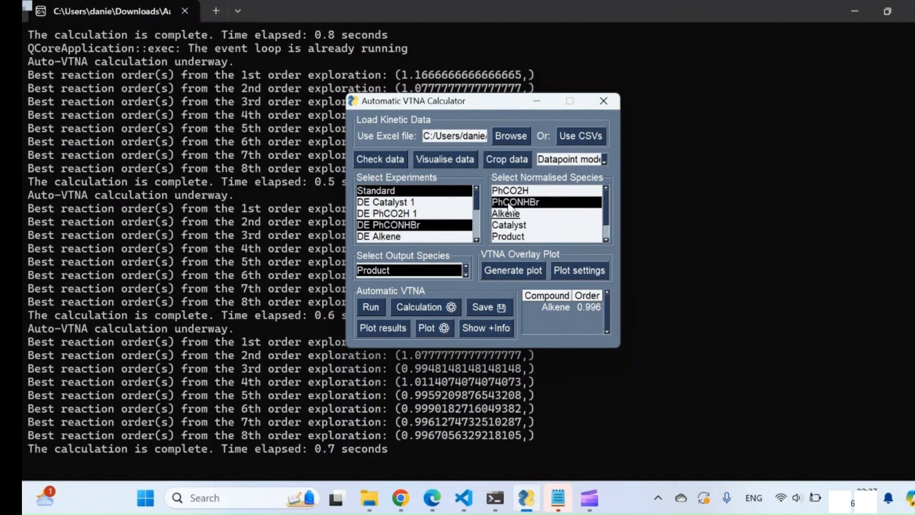
left_click(367, 308)
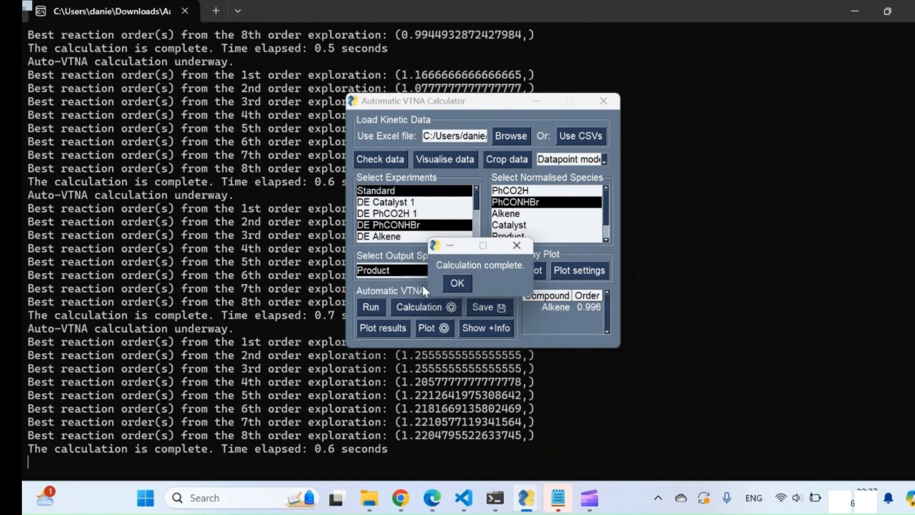
left_click(457, 283)
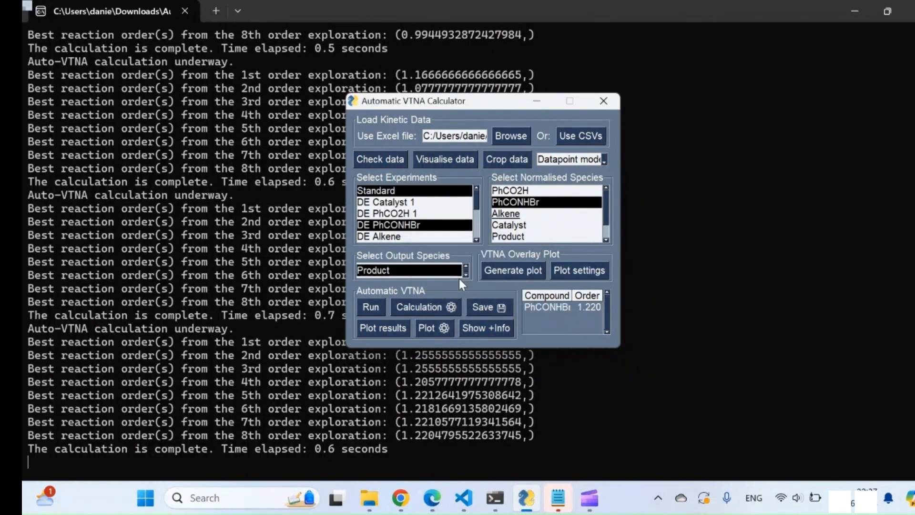
Plot the PhCONHBr results and compare the overlay plots at orders of about 1.22 and 1.00
left_click(380, 329)
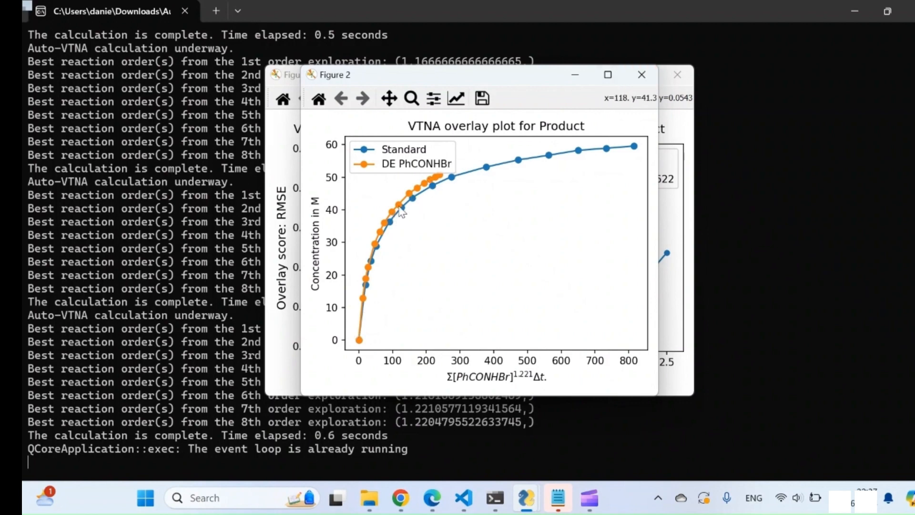
left_click(641, 74)
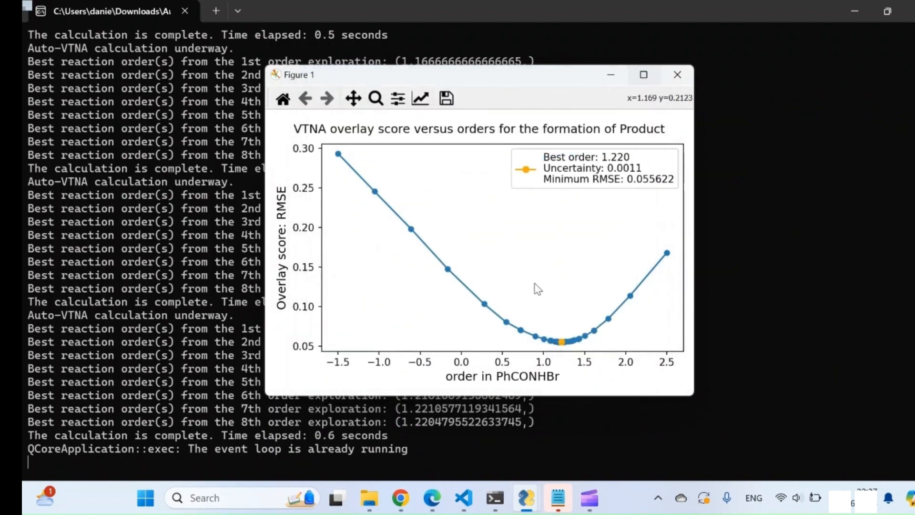
left_click(544, 342)
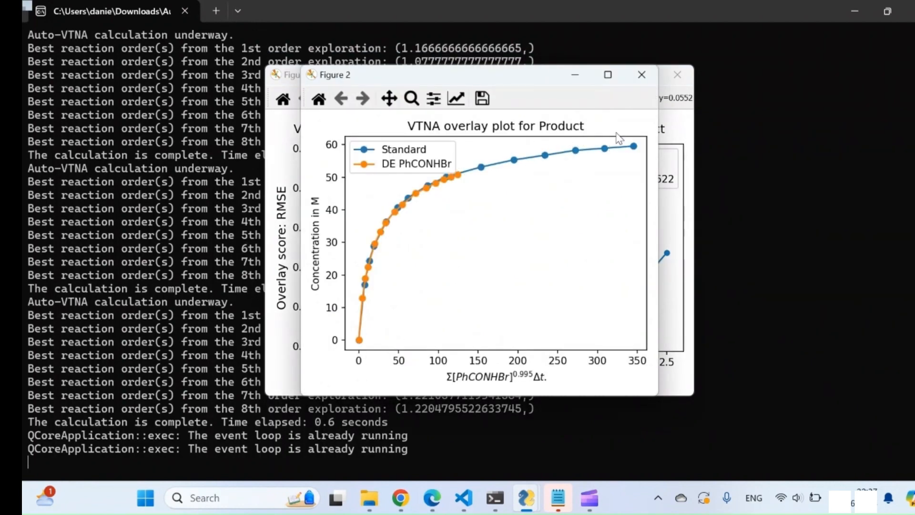
left_click(644, 73)
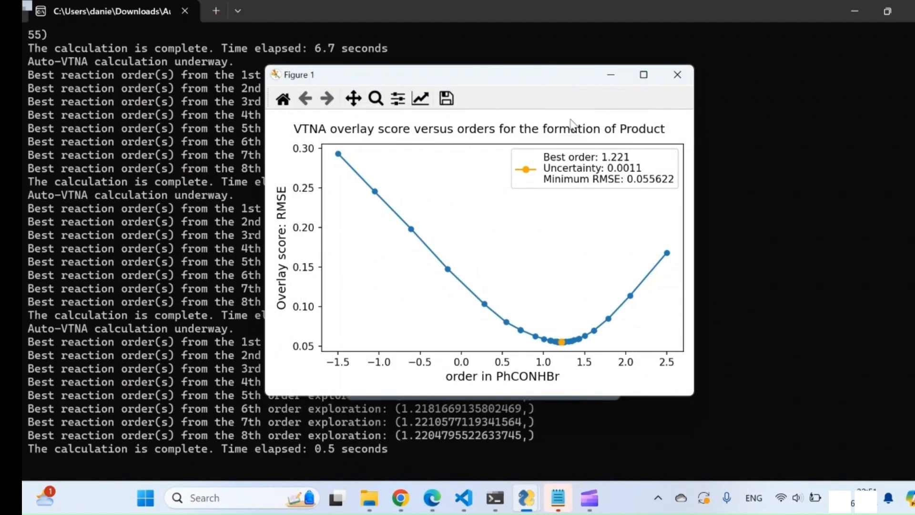
Inspect the scaled overlay plot with its polynomial fit at PhCONHBr order about 1.22, and close both figures
left_click(562, 343)
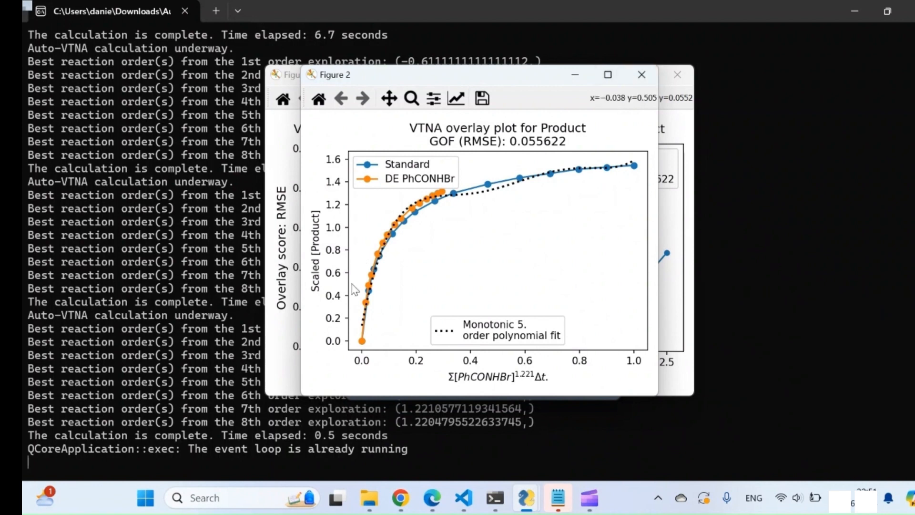
left_click(648, 84)
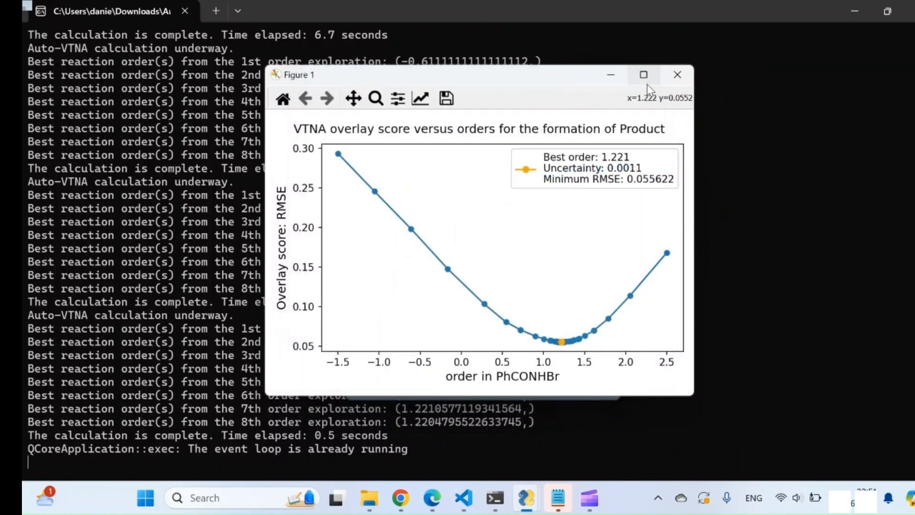
left_click(680, 77)
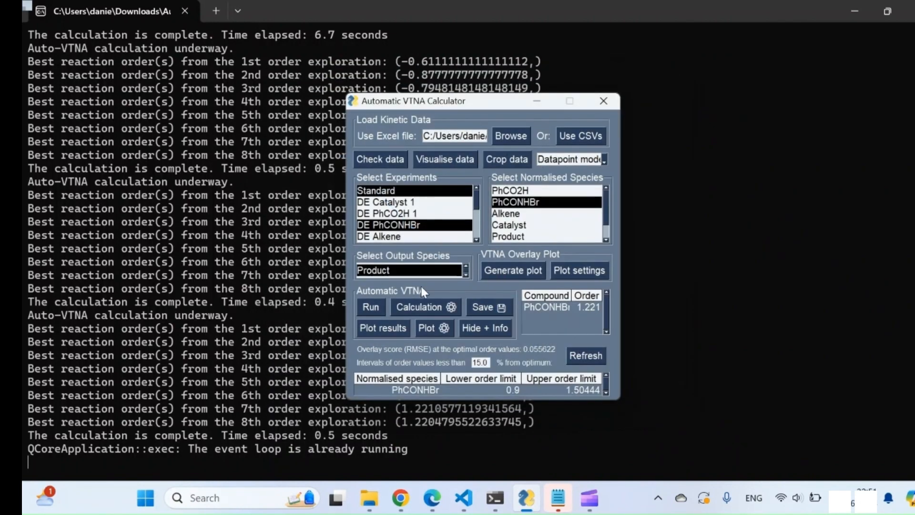
Set the polynomial fit degree to 7 in the calculation settings and rerun automatic VTNA for PhCONHBr
left_click(424, 307)
left_click(557, 149)
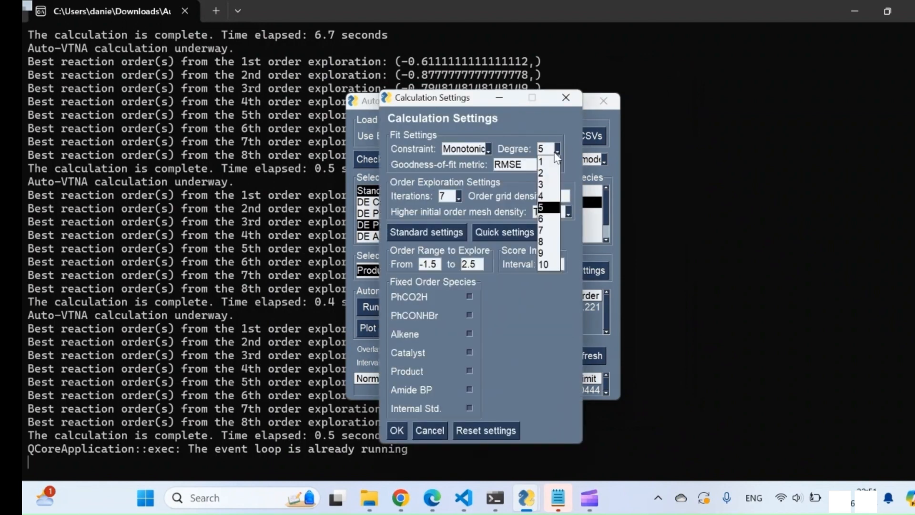
left_click(543, 229)
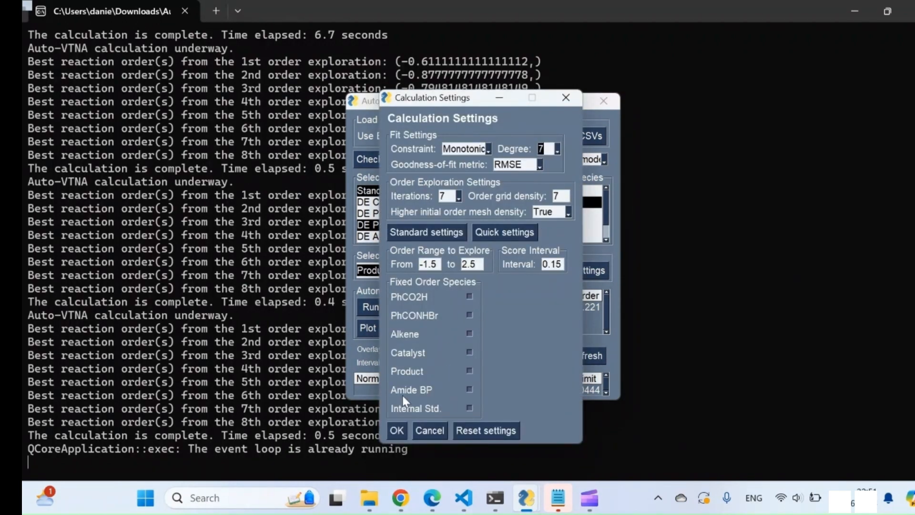
left_click(394, 431)
left_click(373, 307)
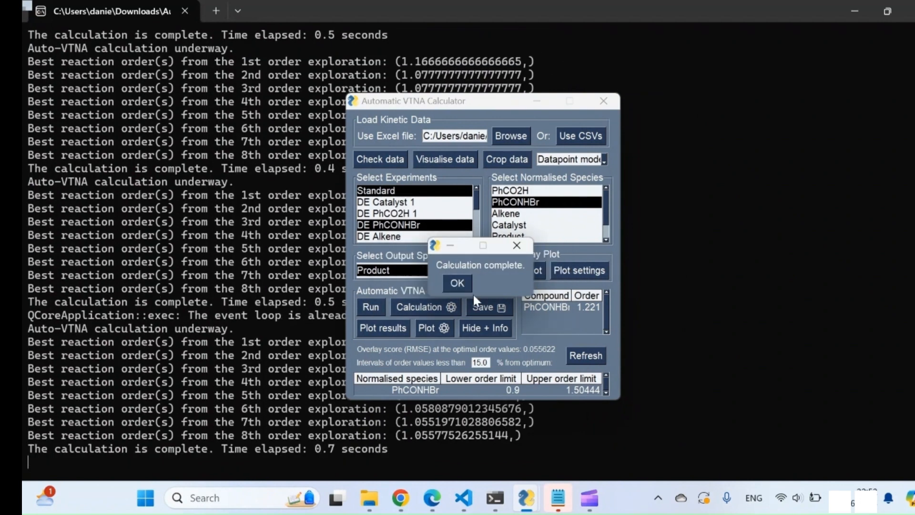
left_click(457, 283)
Plot the degree 7 results, inspect the overlay at PhCONHBr order about 1.05 without and with the polynomial fit, and close the figures
left_click(403, 329)
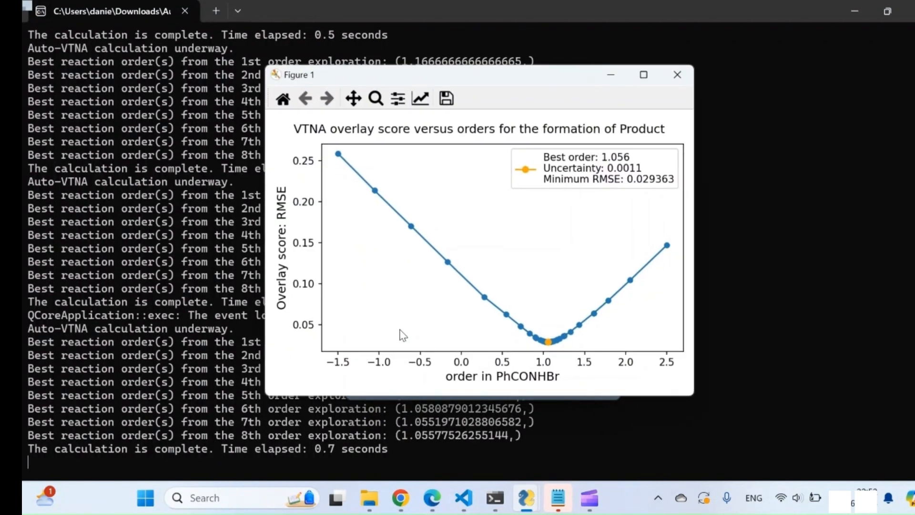
left_click(548, 343)
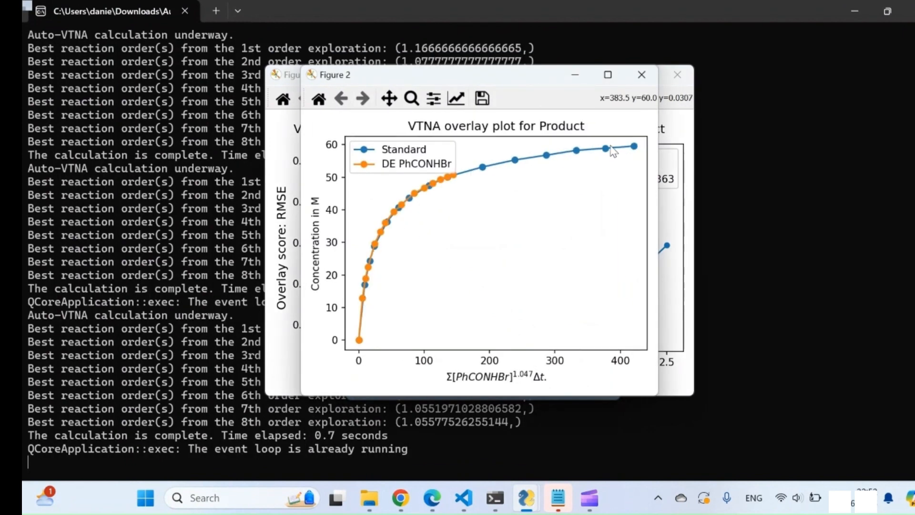
left_click(641, 74)
left_click(551, 345)
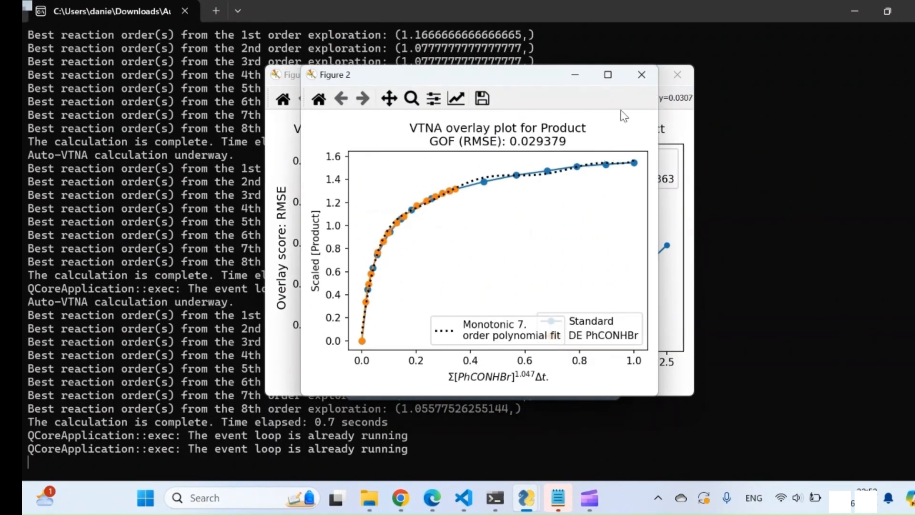
left_click(651, 80)
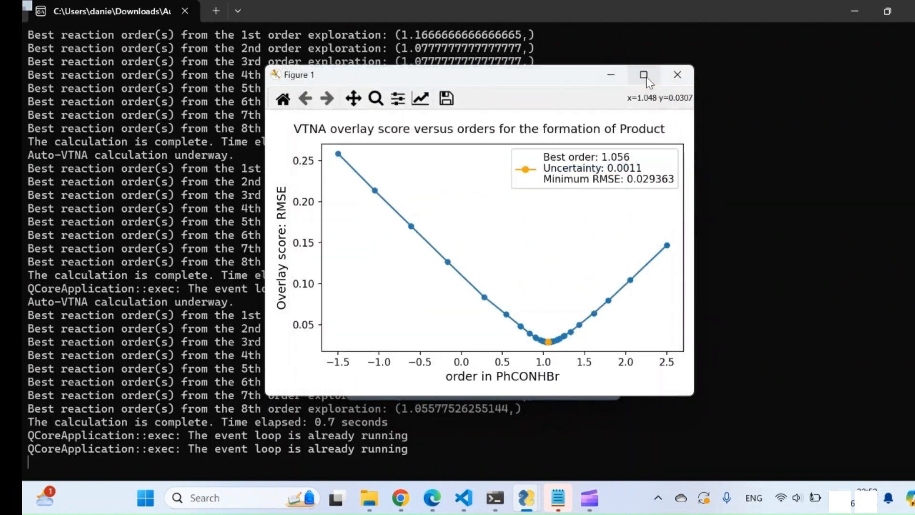
left_click(682, 76)
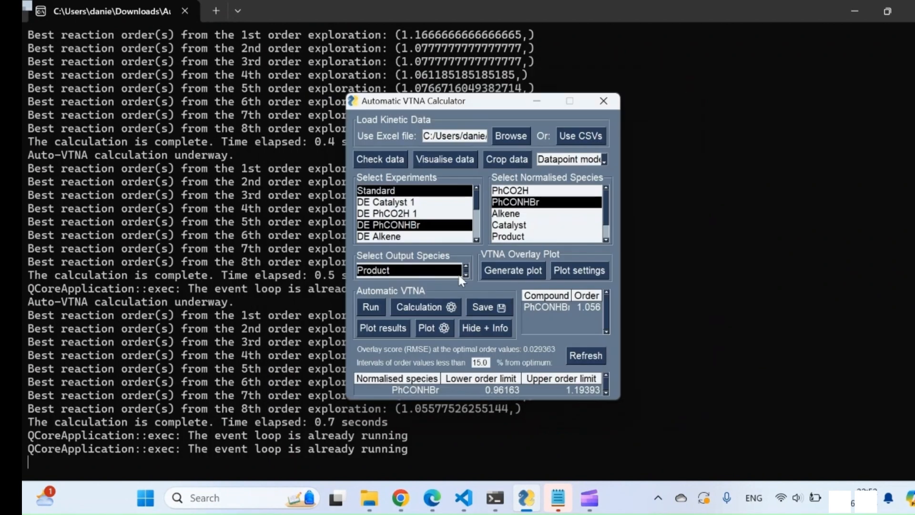
Crop datapoints 11 to 15 from the Standard experiment and rerun automatic VTNA for the order in PhCONHBr
left_click(507, 159)
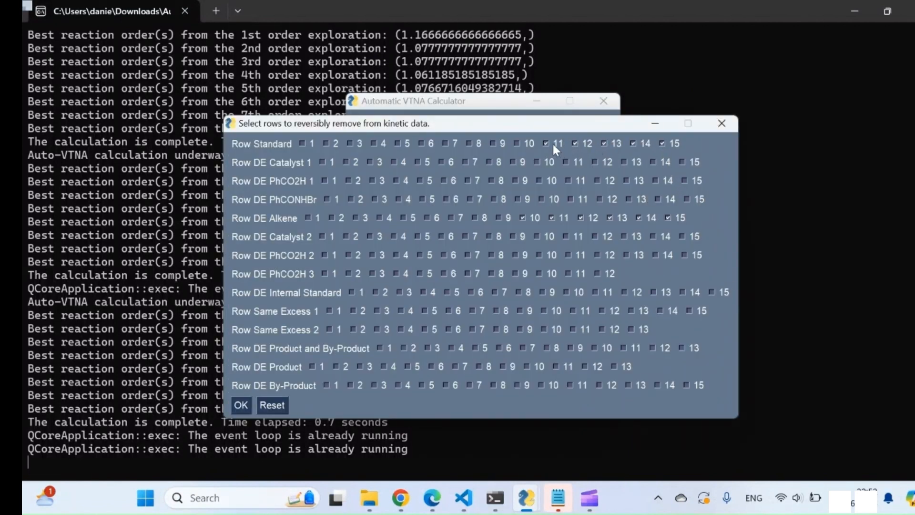
left_click(241, 405)
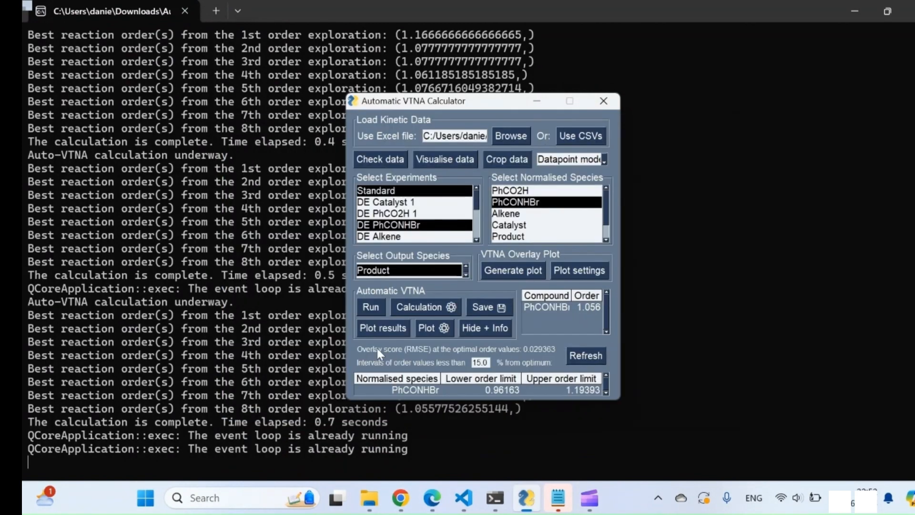
left_click(374, 309)
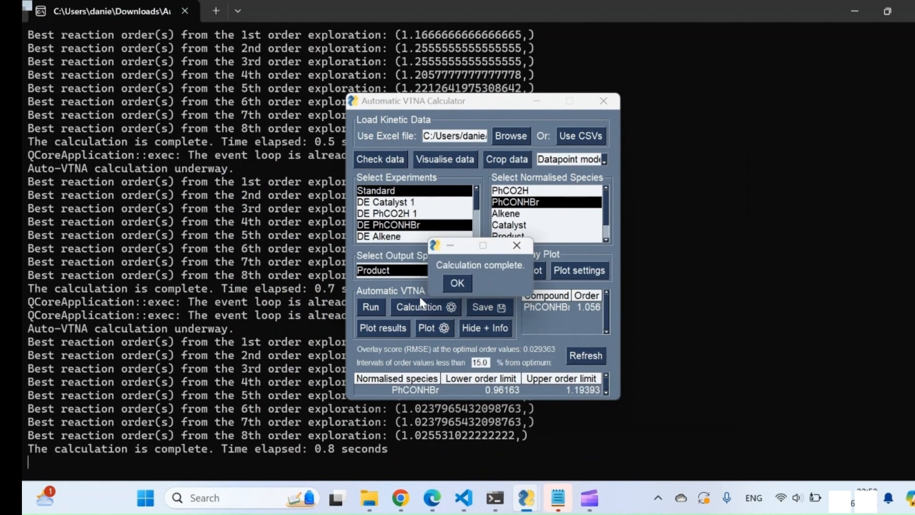
Plot the cropped-data results, inspect the overlay plot at PhCONHBr order about 1.01, and close both figures
left_click(462, 281)
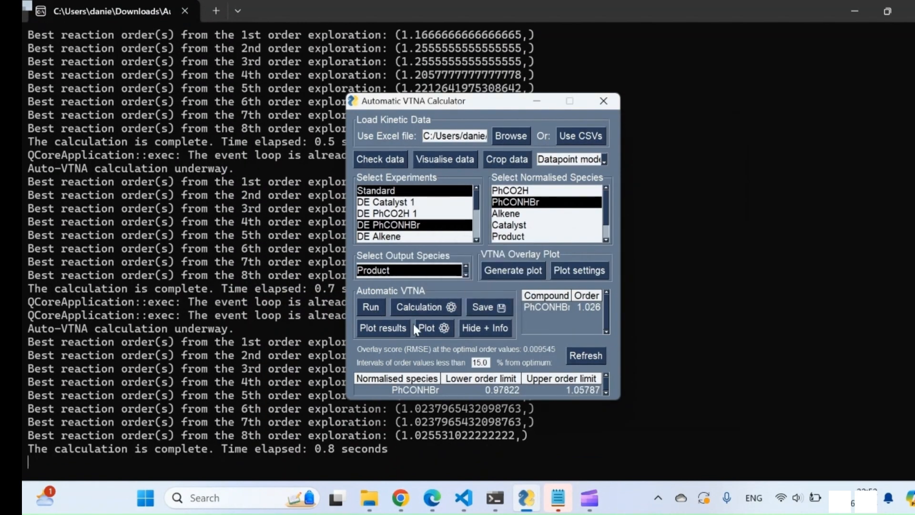
left_click(383, 328)
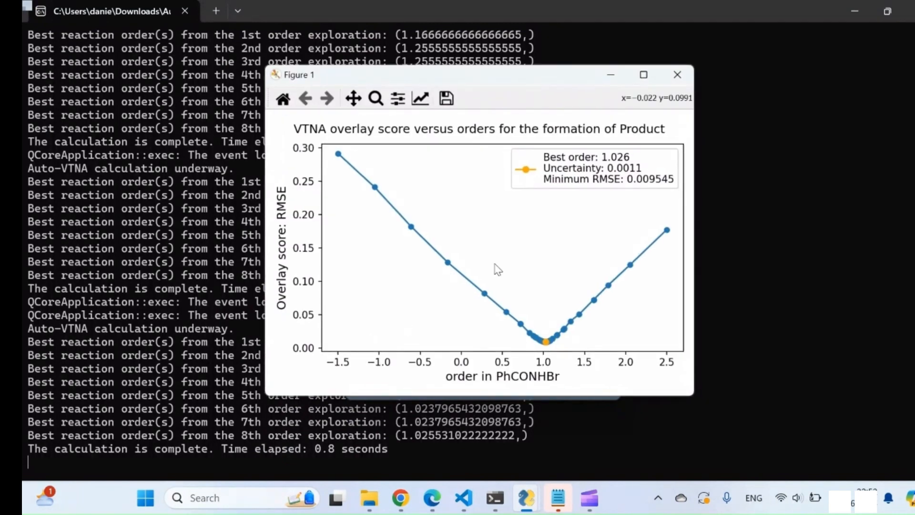
left_click(546, 344)
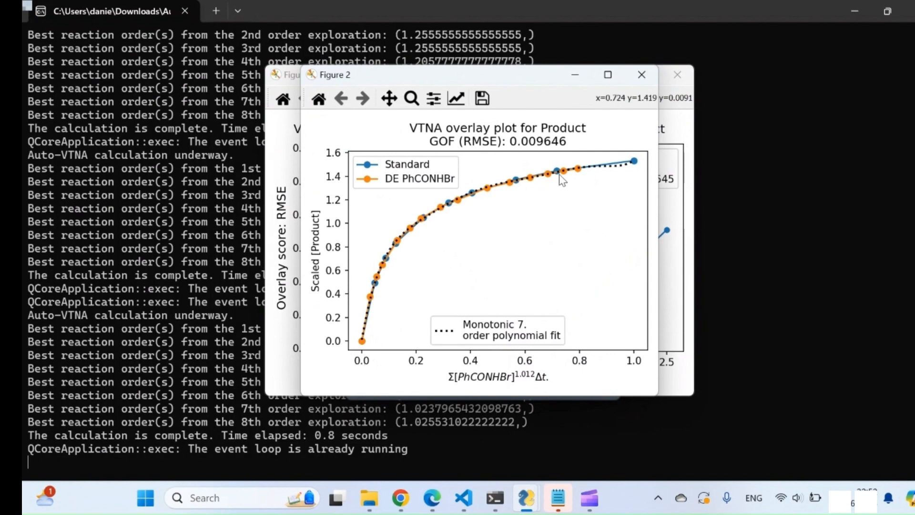
left_click(651, 82)
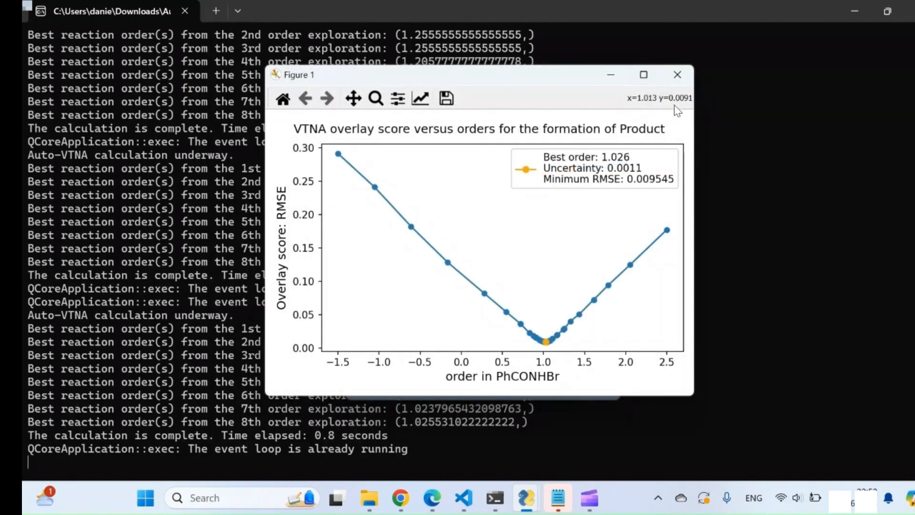
left_click(678, 74)
Set the polynomial fit degree to 5, rerun automatic VTNA for PhCONHBr, and plot the results
left_click(438, 307)
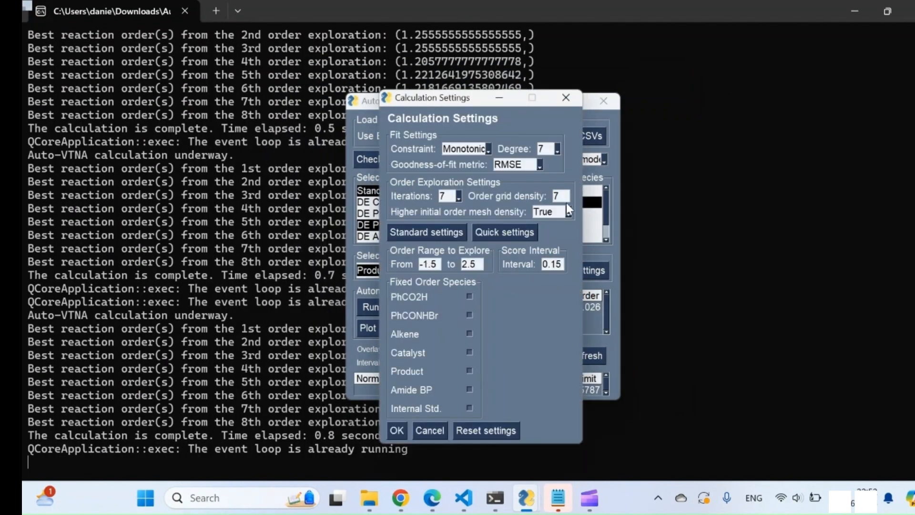
left_click(558, 149)
left_click(548, 206)
left_click(396, 431)
left_click(370, 307)
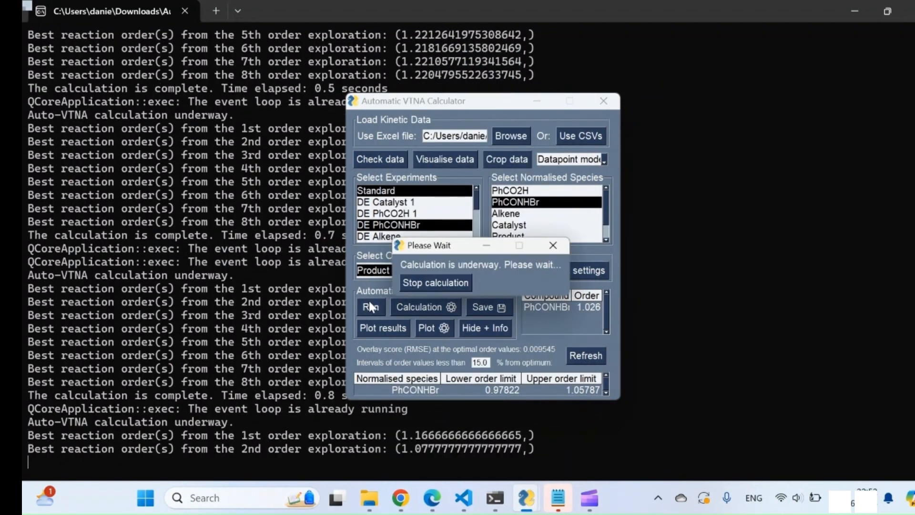
left_click(457, 283)
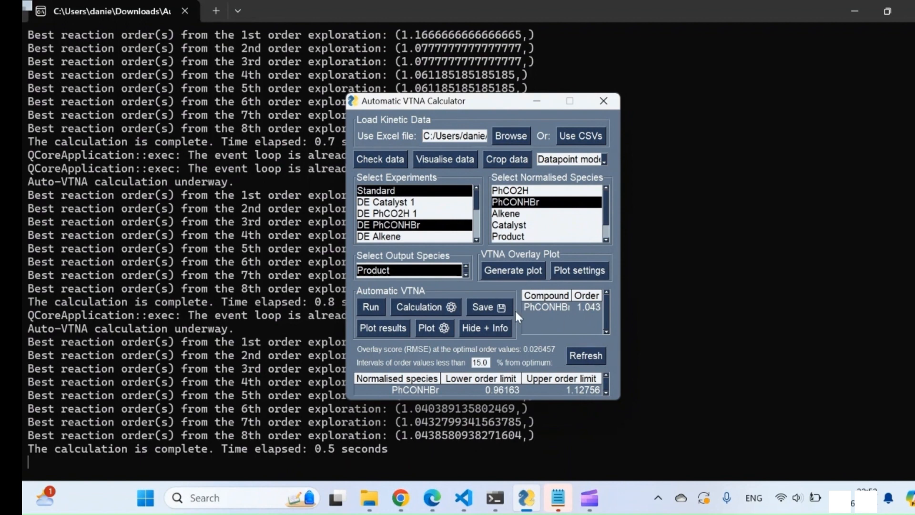
left_click(384, 327)
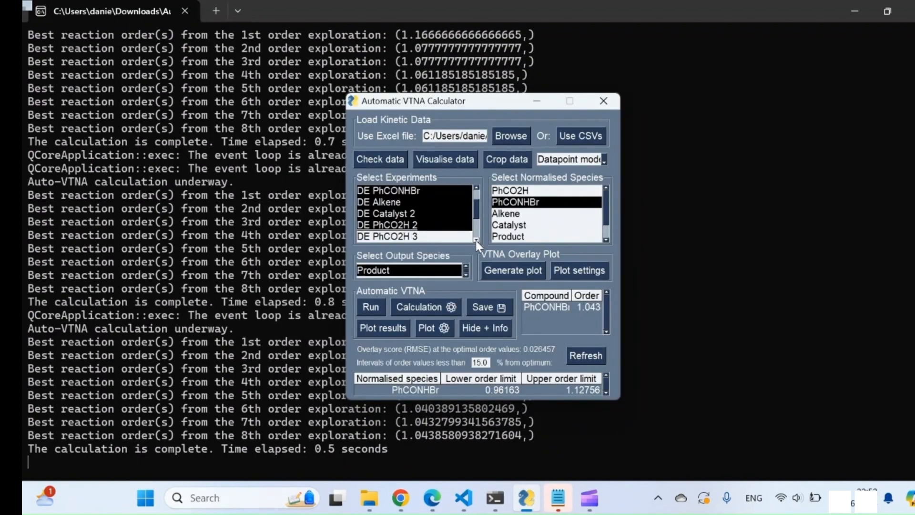
Select the experiments Standard through DE PhCO2H 2 and the normalised species PhCO2H, PhCONHBr, Alkene and Catalyst
scroll(419, 219, "up", 2)
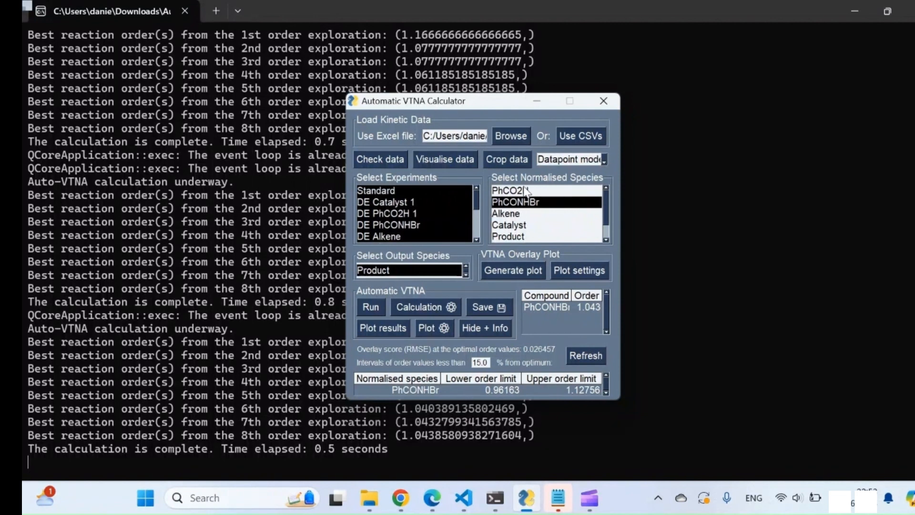
left_click_drag(526, 191, 526, 231)
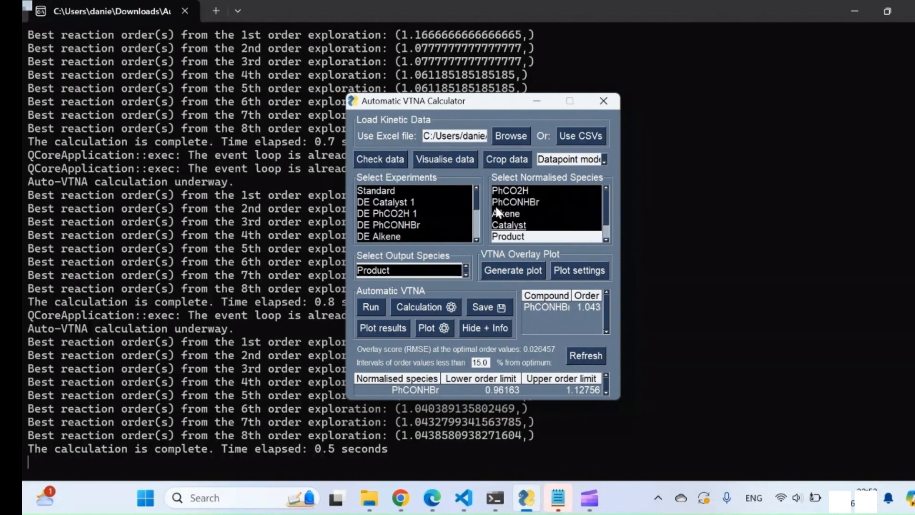
left_click(476, 240)
left_click(476, 240)
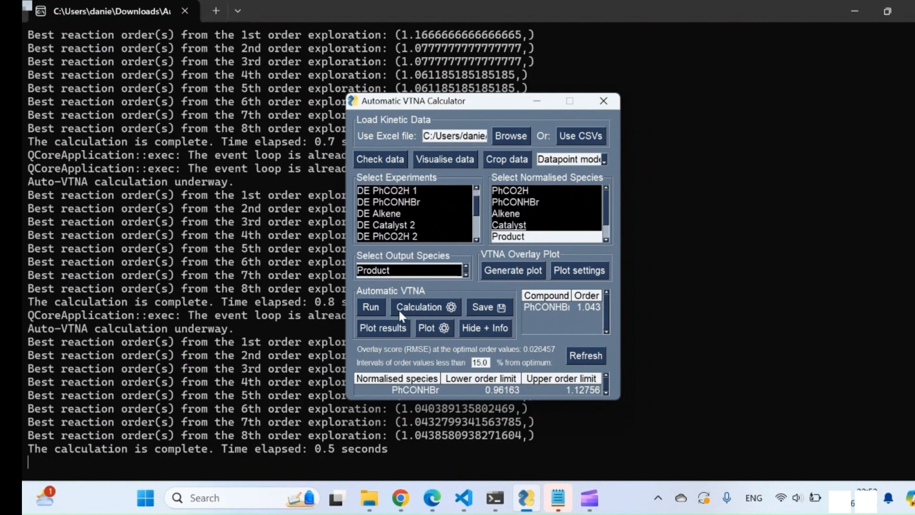
Apply the quick calculation settings and run automatic VTNA for the four selected species
left_click(417, 311)
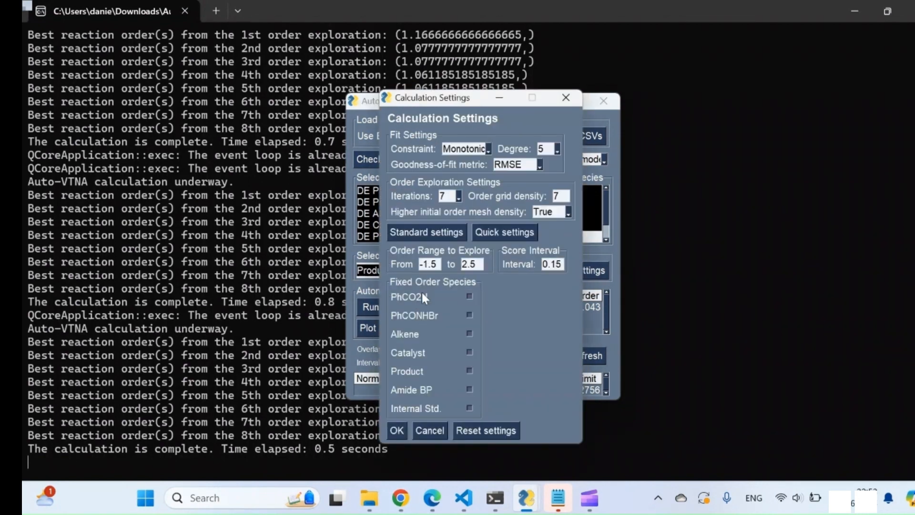
left_click(496, 232)
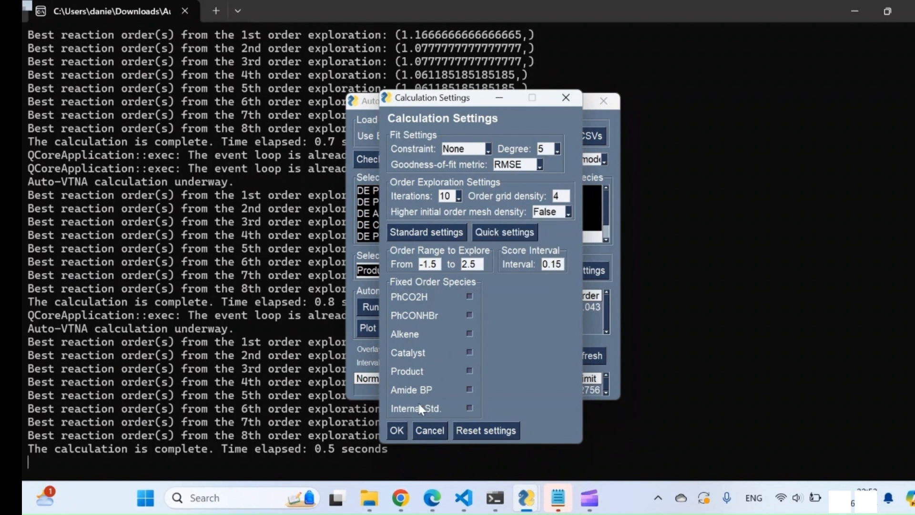
left_click(396, 429)
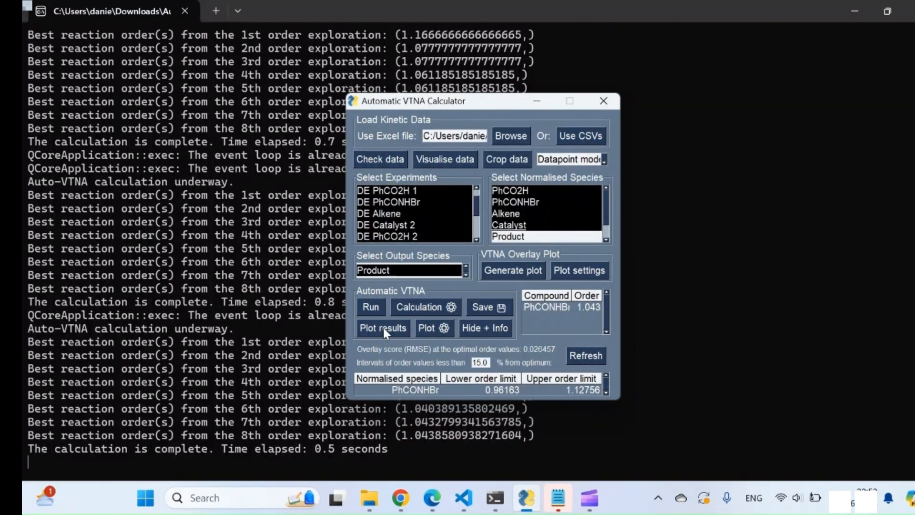
left_click(378, 311)
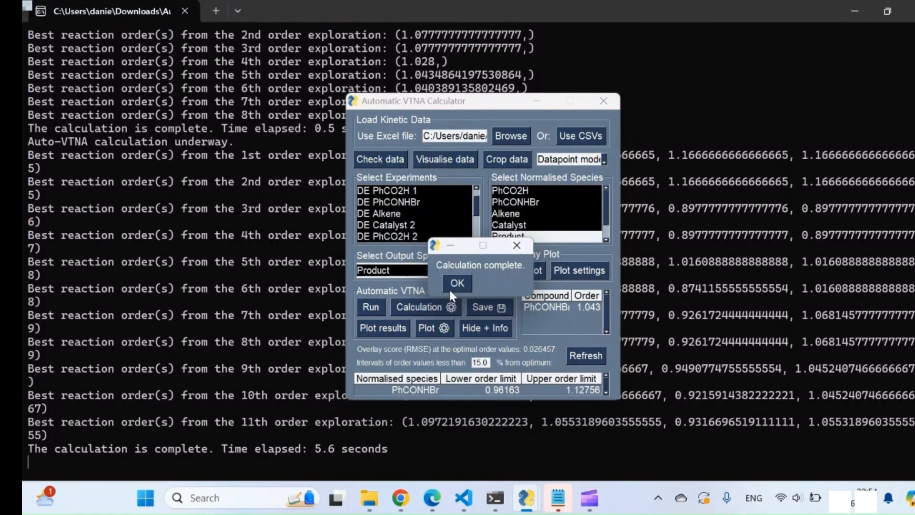
left_click(456, 284)
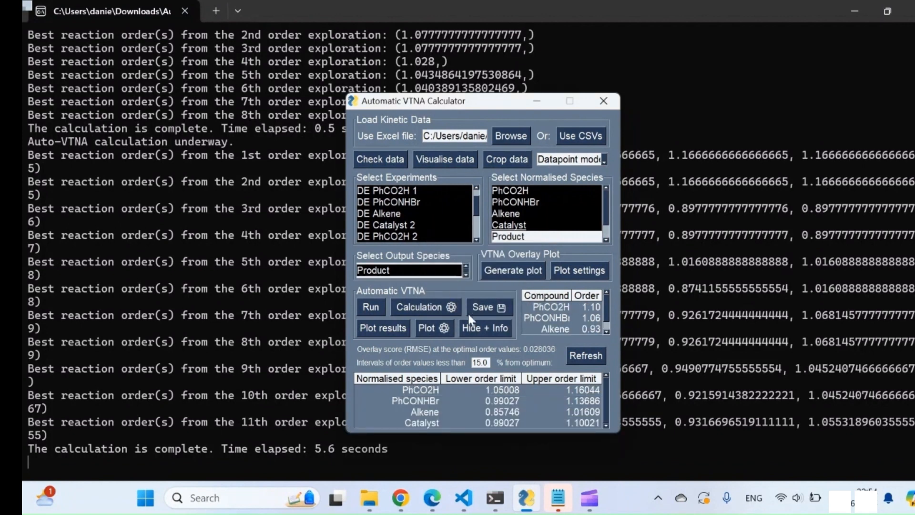
Try to plot the results for the four normalised species, and review the list of calculated orders
left_click(391, 330)
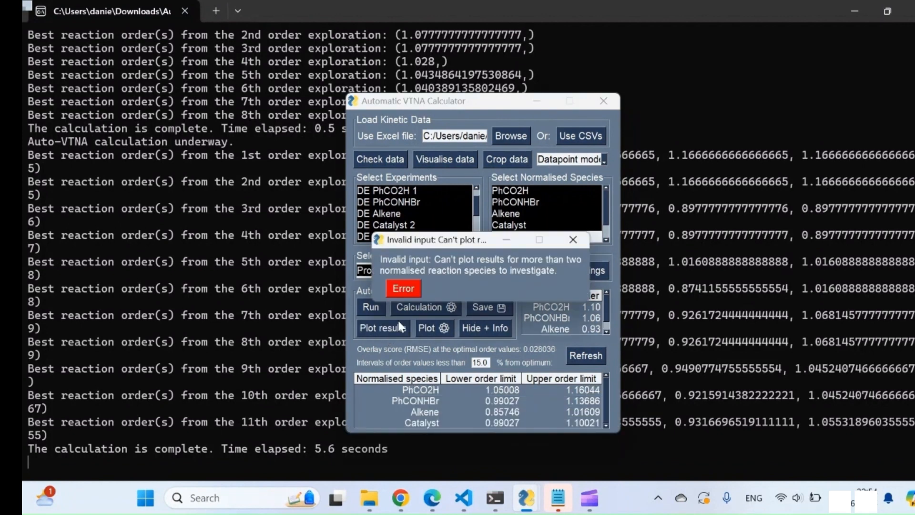
left_click(413, 290)
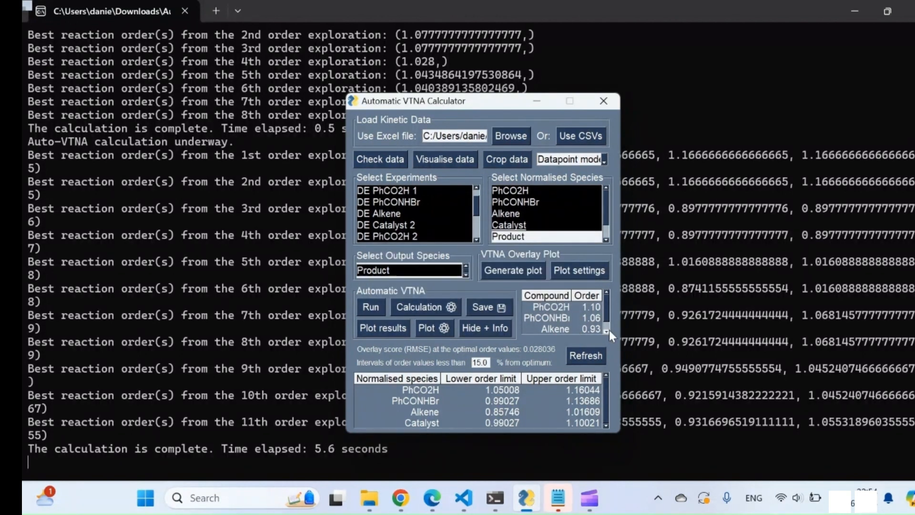
left_click(607, 330)
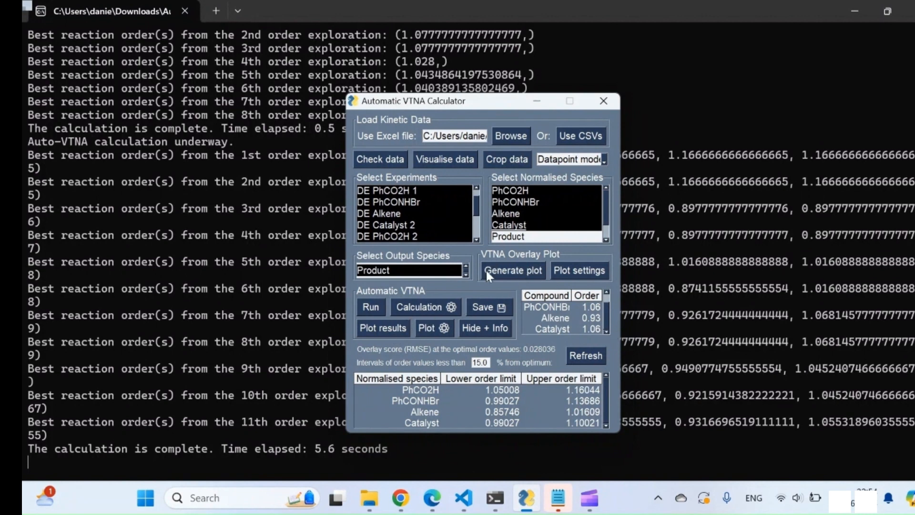
Generate the overlay plot with the auto-filled orders 1.10, 1.06, 0.93 and 1.06, inspect it, and close the plot and order entry
left_click(519, 276)
left_click(503, 310)
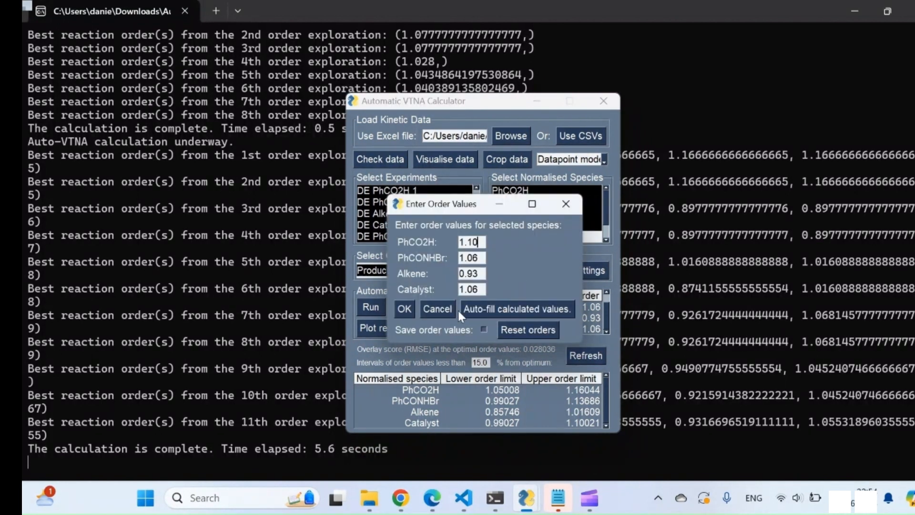
left_click(404, 307)
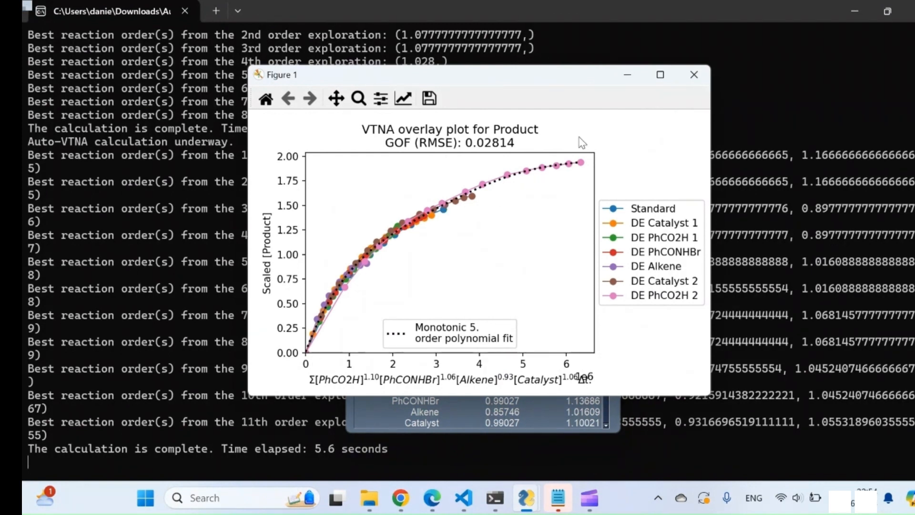
left_click(697, 76)
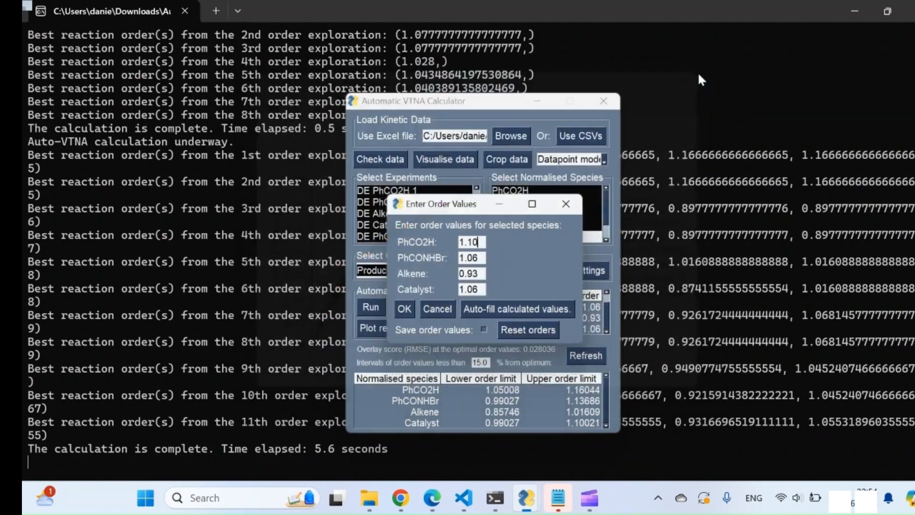
left_click(566, 205)
Add Same Excess 1 and 2, DE Product and By-Product, DE Product and DE By-Product, leaving DE PhCO2H 3 and DE Internal Standard unselected
scroll(421, 231, "down", 2)
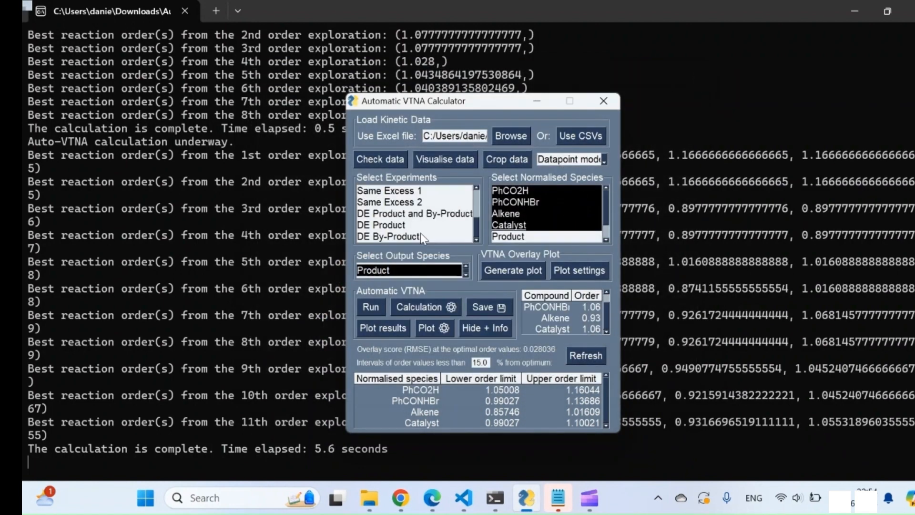
scroll(421, 233, "up", 2)
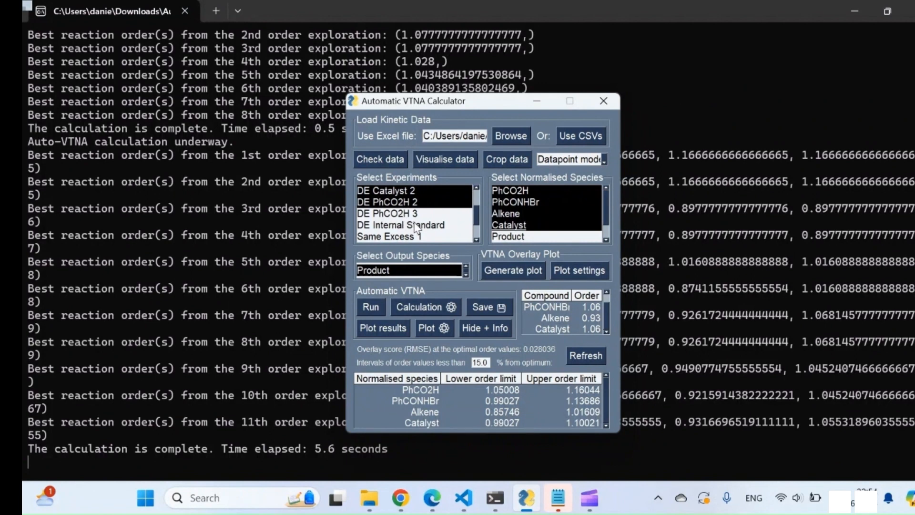
scroll(421, 227, "down", 2)
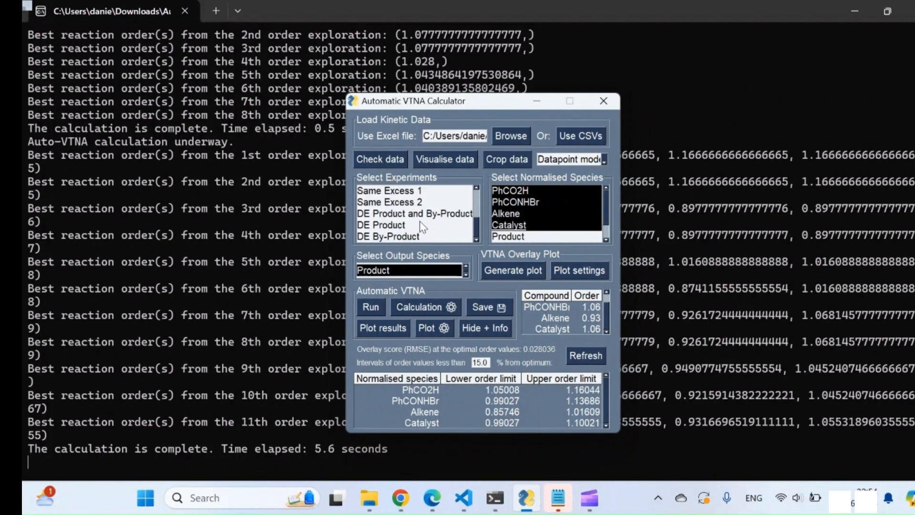
left_click(404, 237)
left_click(414, 225)
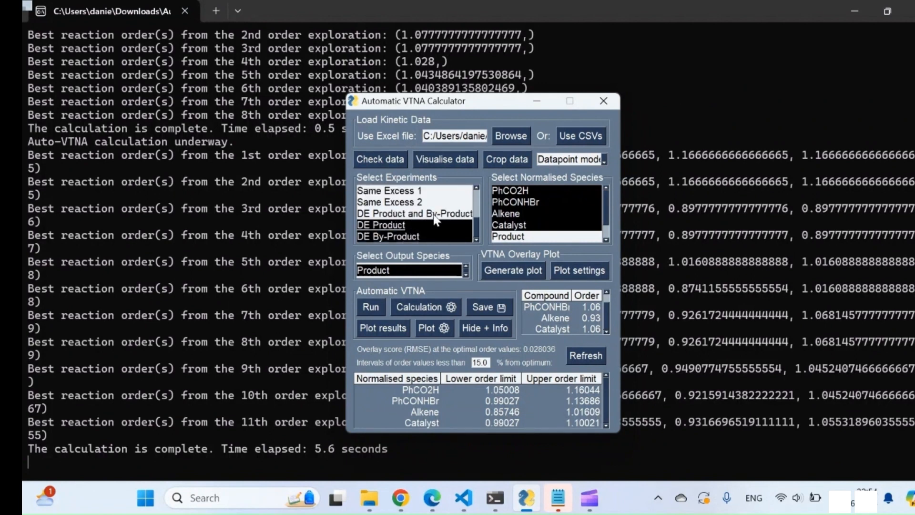
left_click(417, 213)
left_click(394, 194)
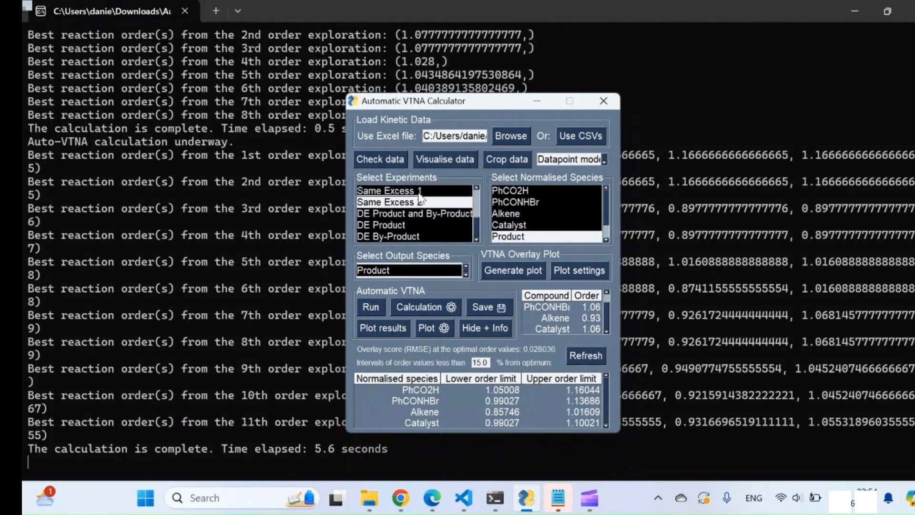
left_click(415, 201)
left_click(476, 187)
left_click(475, 187)
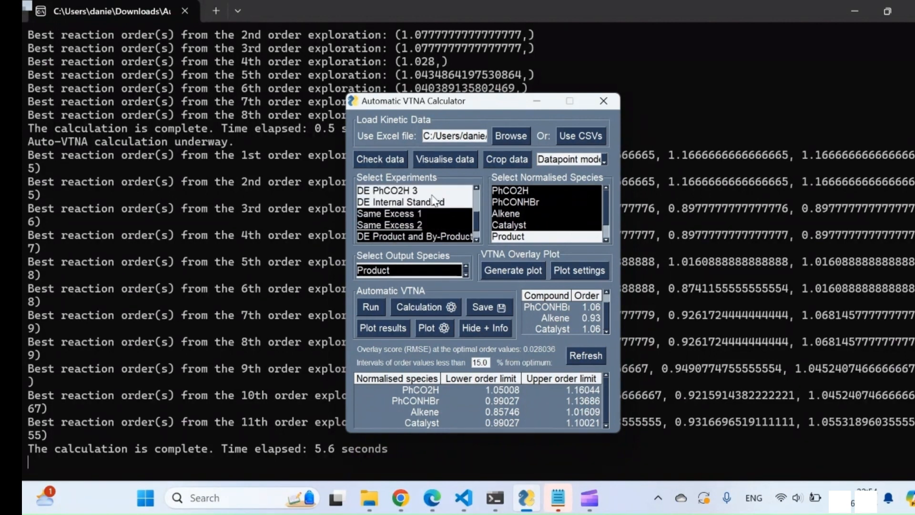
left_click(413, 202)
left_click(413, 202)
left_click(476, 187)
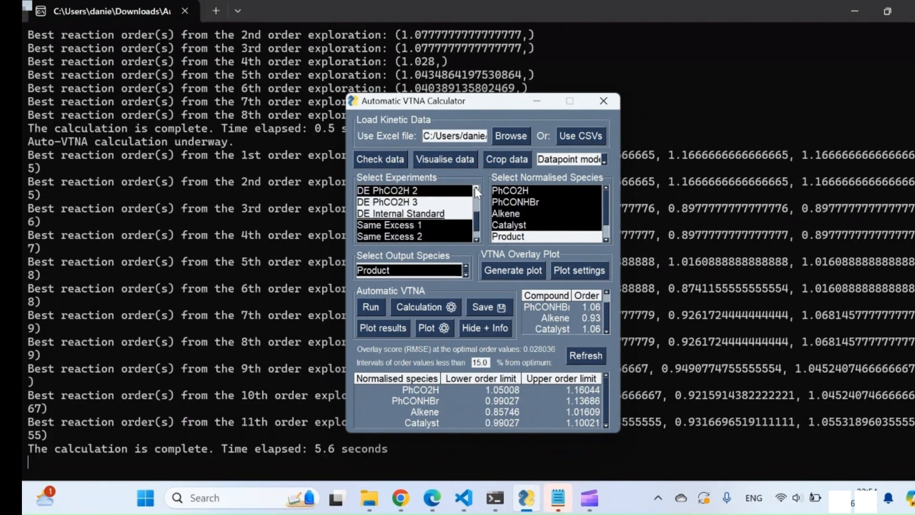
left_click(398, 203)
left_click(397, 202)
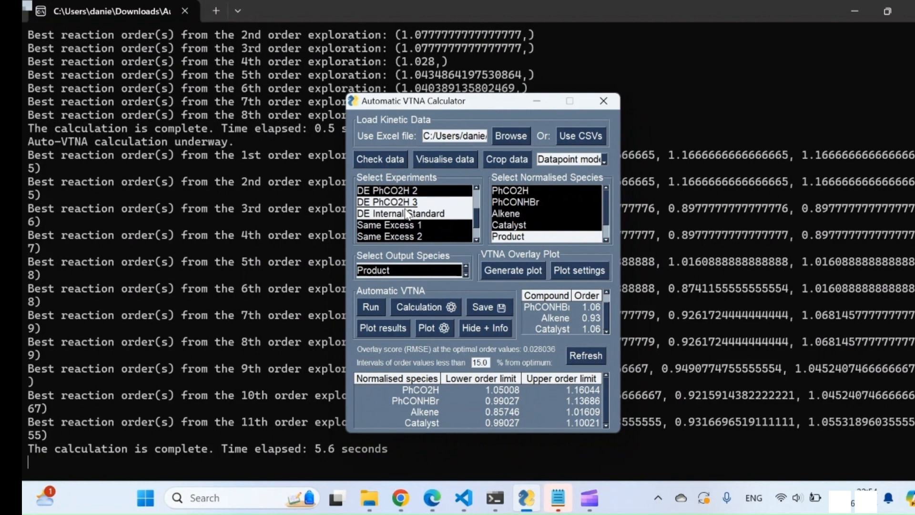
Add Product and Amide BP to the normalised species and run automatic VTNA for all six species
scroll(439, 207, "up", 2)
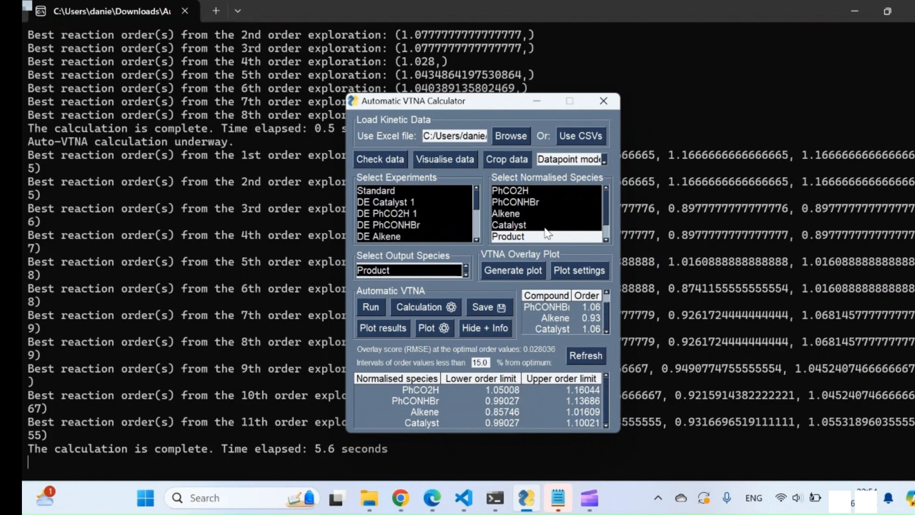
scroll(533, 239, "down", 1)
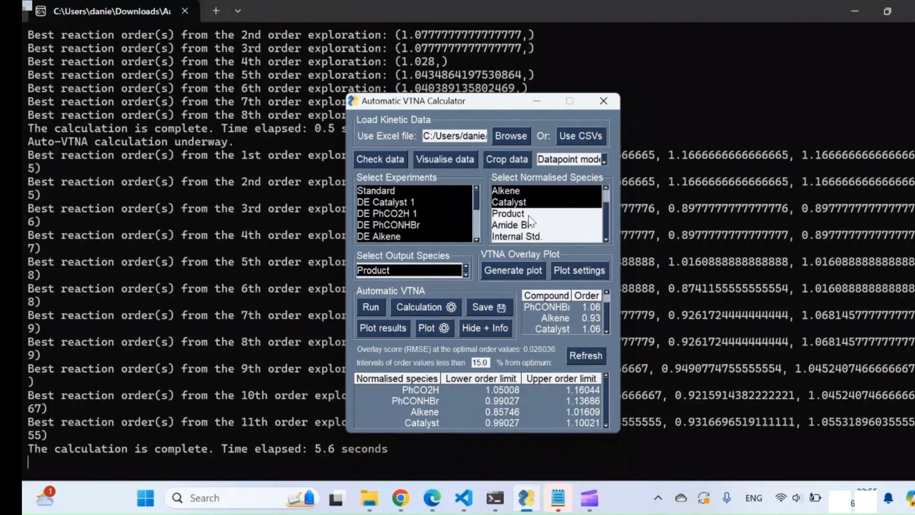
left_click(531, 214)
left_click(520, 228)
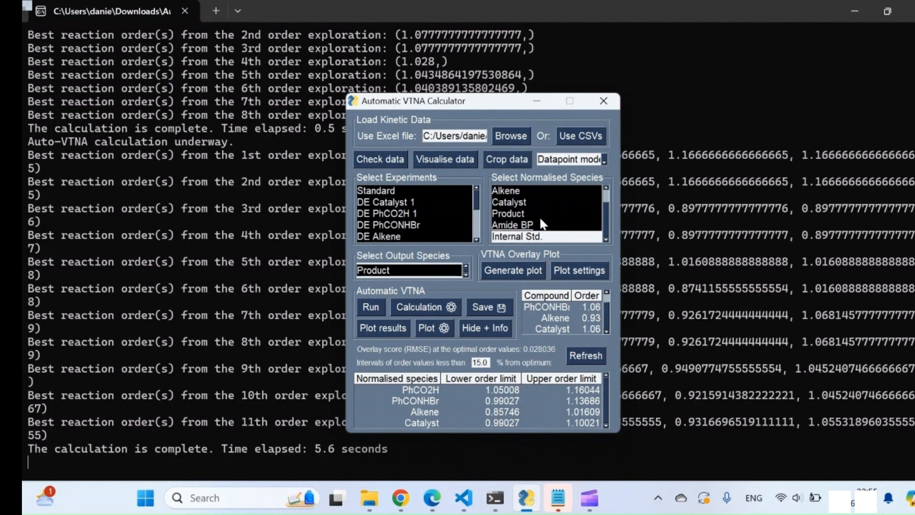
scroll(541, 209, "up", 1)
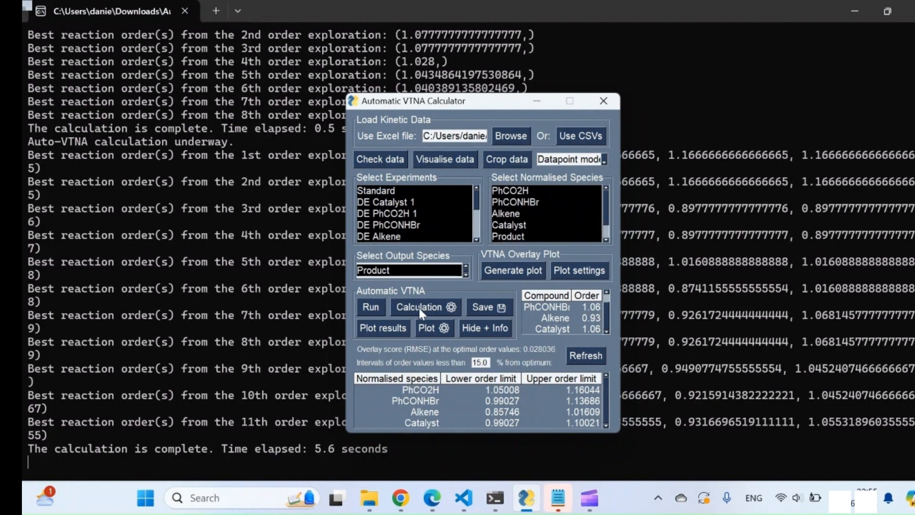
left_click(370, 307)
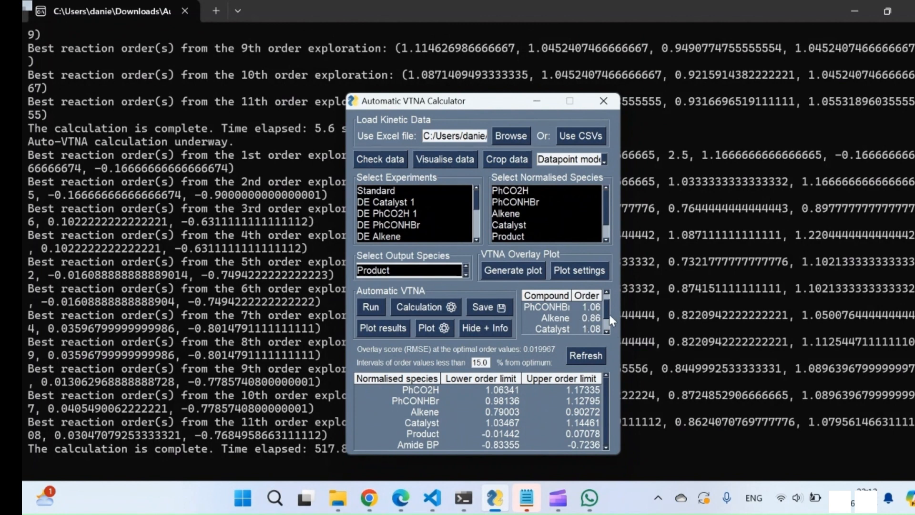
Review the six calculated orders and generate the Product overlay plot with the auto-filled values 1.11, 1.06, 0.86, 1.08, 0.03 and -0.77
left_click(607, 293)
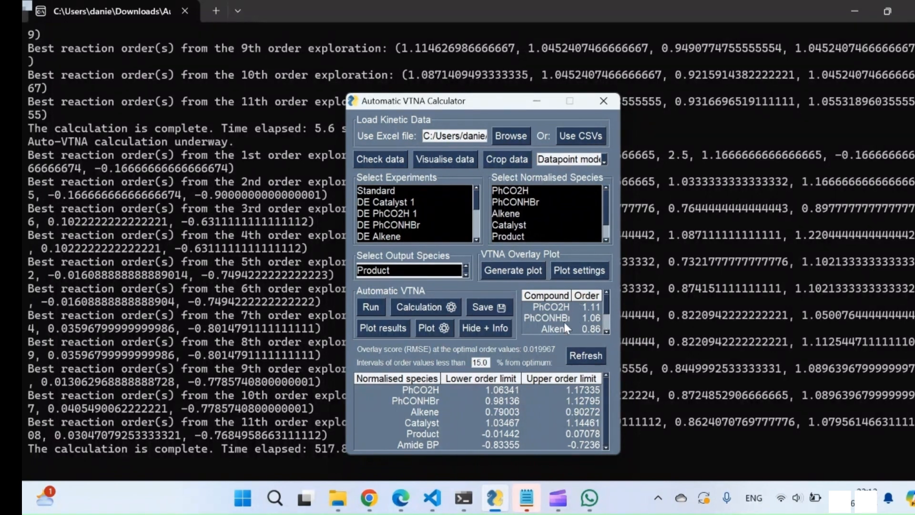
left_click(607, 331)
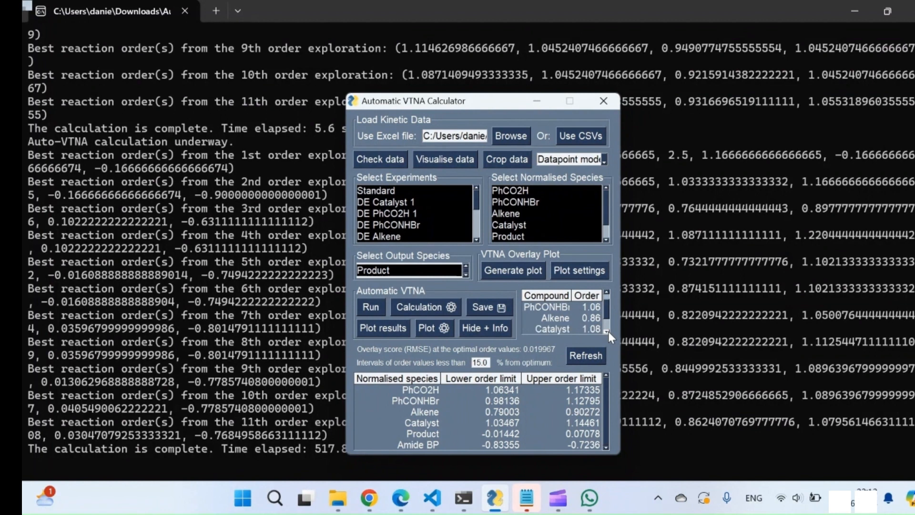
left_click(607, 330)
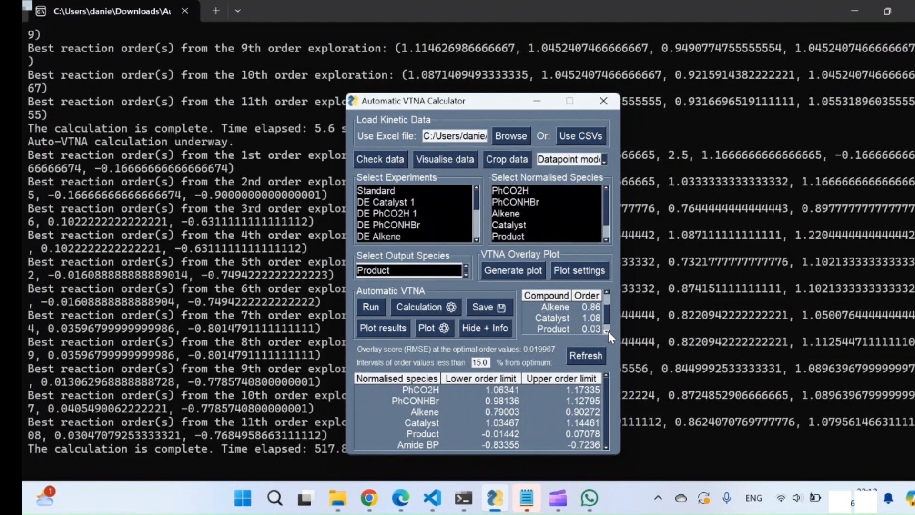
left_click(607, 330)
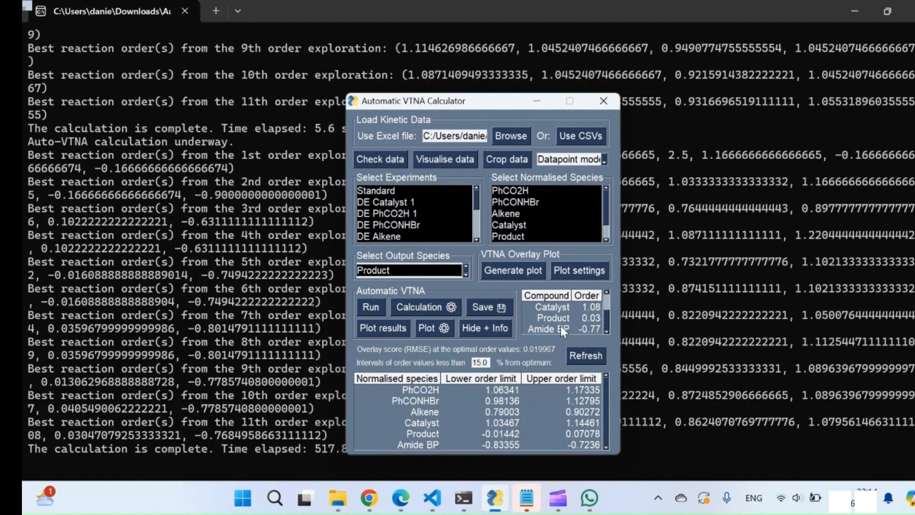
left_click(502, 269)
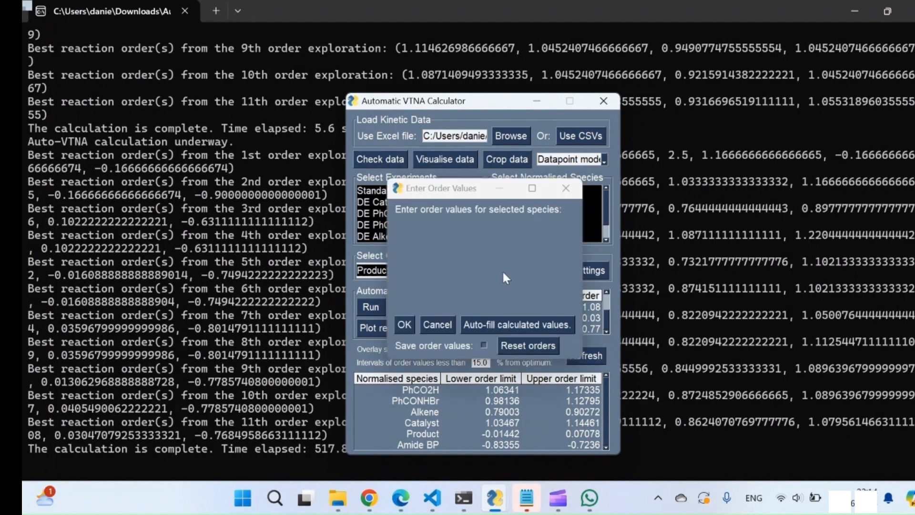
left_click(510, 324)
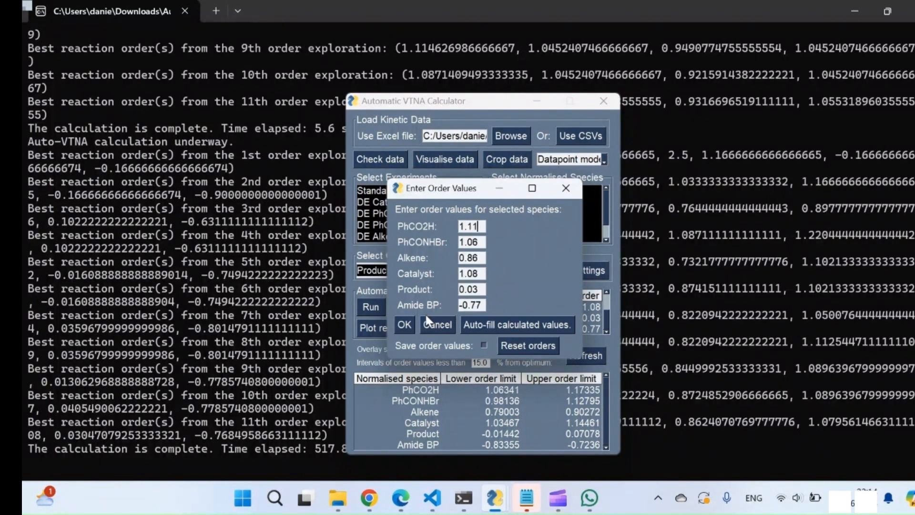
left_click(405, 325)
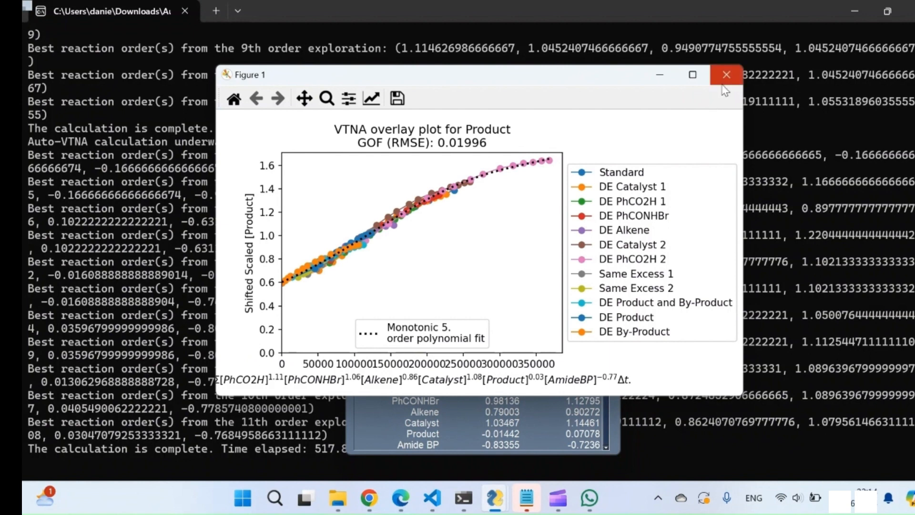
Set the Y-axis minimum of the Product overlay plot to 0.5, inspect the plot and close it
left_click(375, 98)
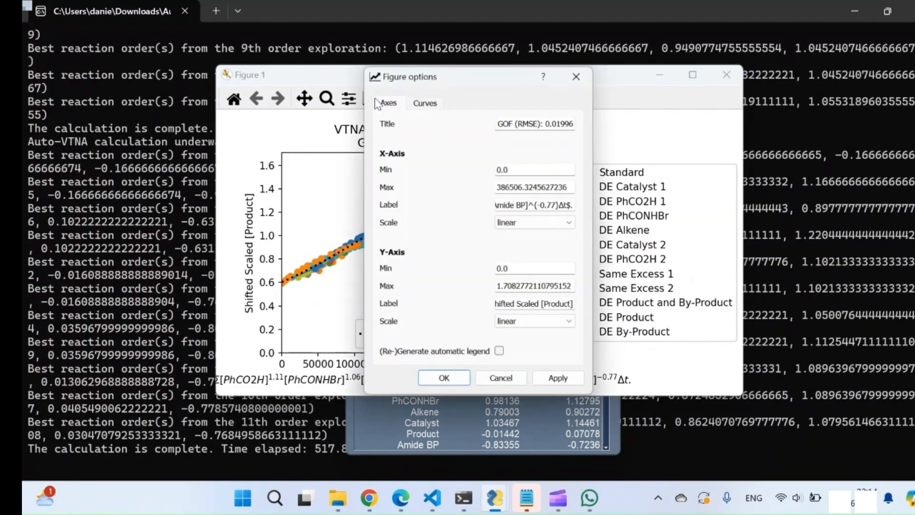
double_click(529, 274)
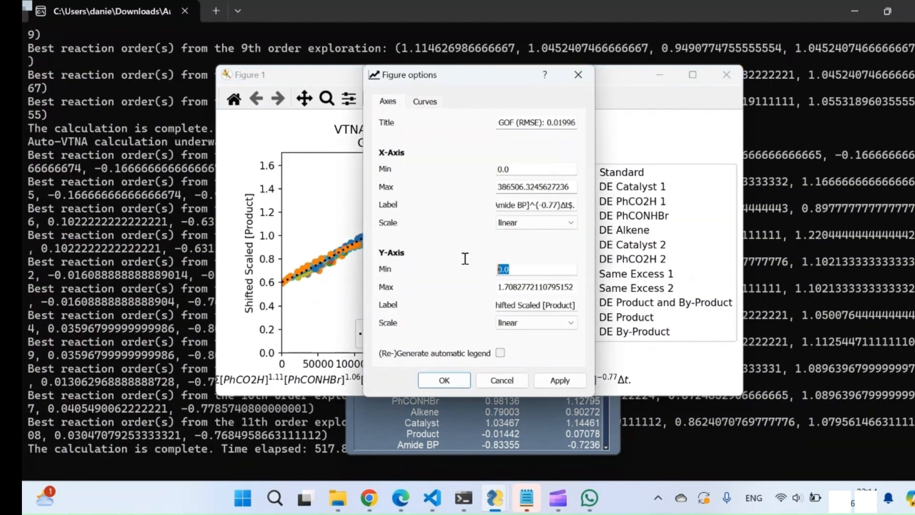
type("0.5")
left_click(456, 381)
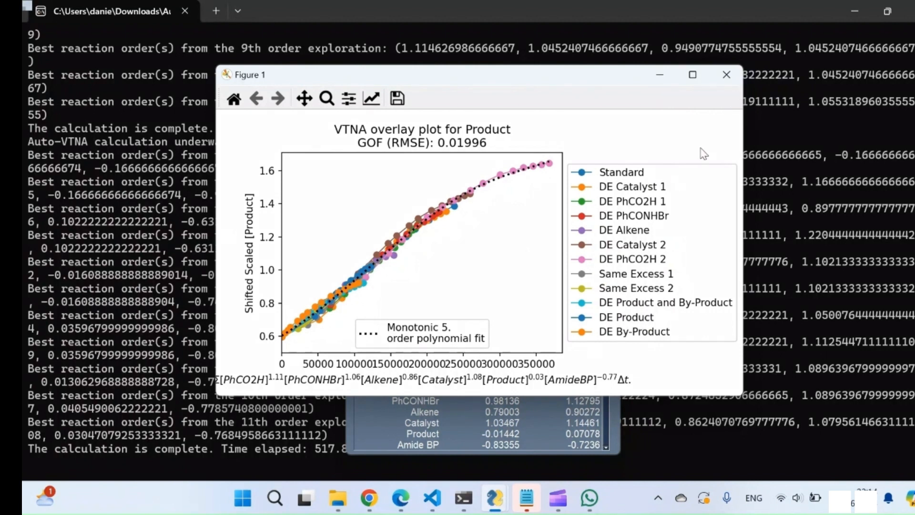
left_click(727, 74)
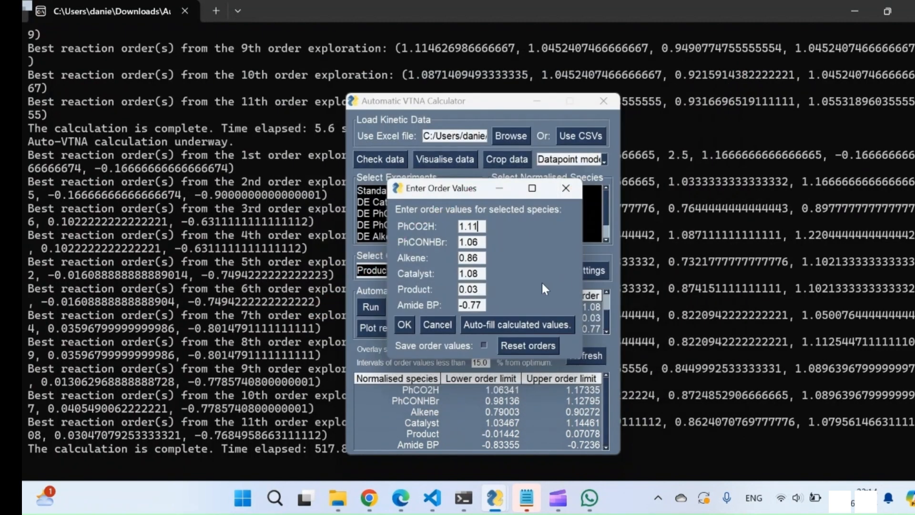
Set the PhCONHBr order to 2, generate the overlay plot for comparison and close it
left_click_drag(490, 236, 419, 230)
type("2")
left_click(409, 327)
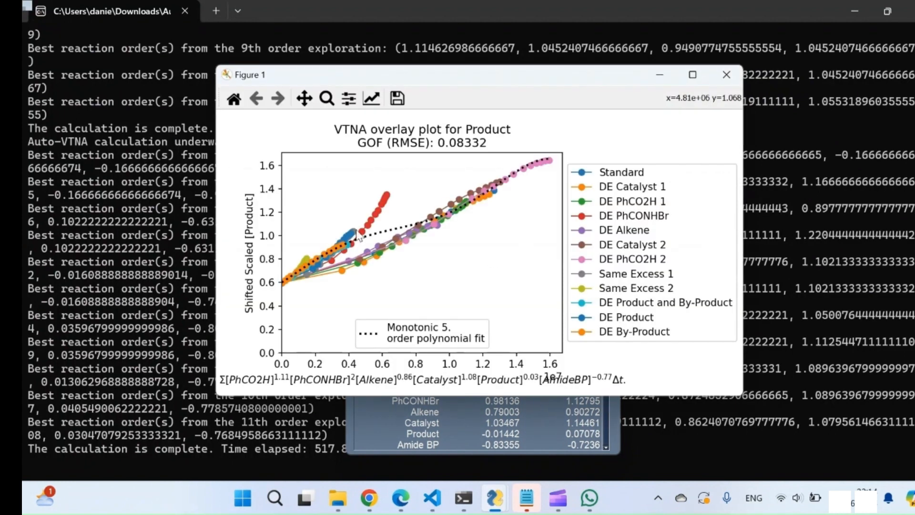
left_click(727, 74)
Generate a comparison overlay plot with PhCONHBr order 1.06 and Amide BP order 0, and close the plot and order entry
key("BackSpace")
type("1.06")
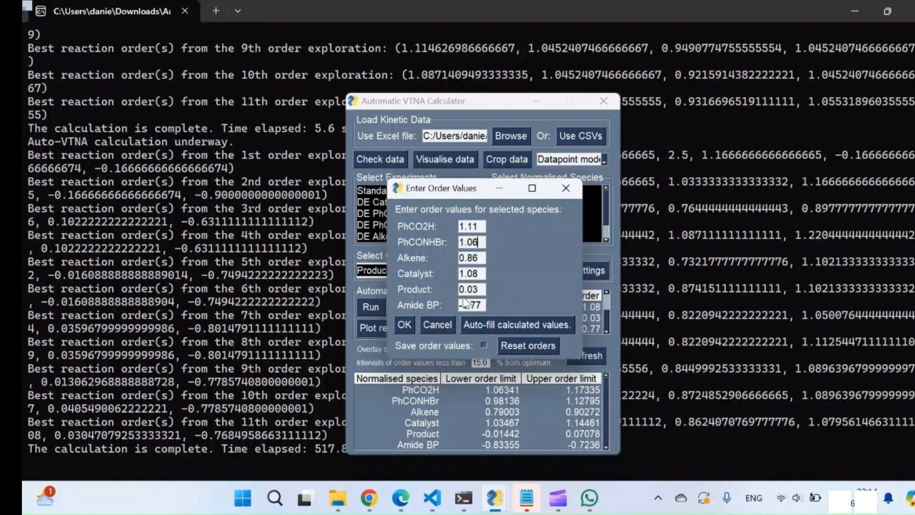
left_click_drag(483, 305, 448, 310)
type("0")
left_click(406, 325)
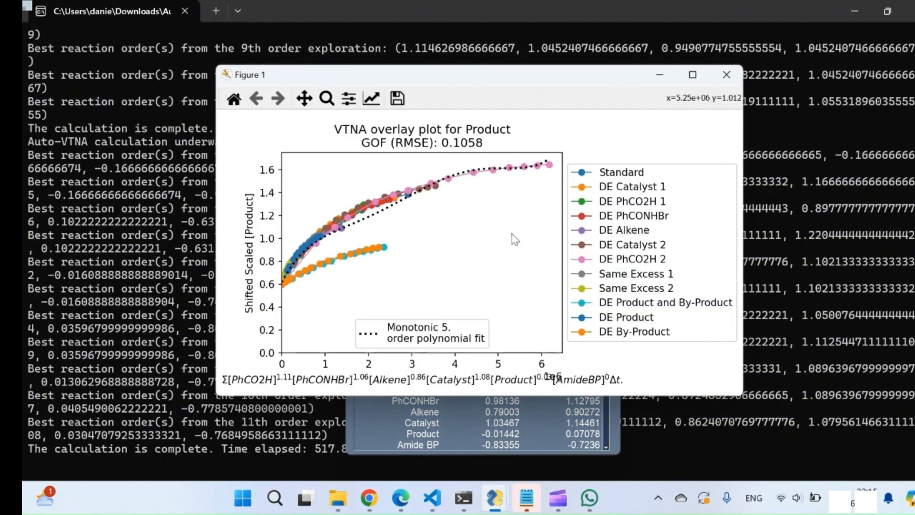
left_click(726, 76)
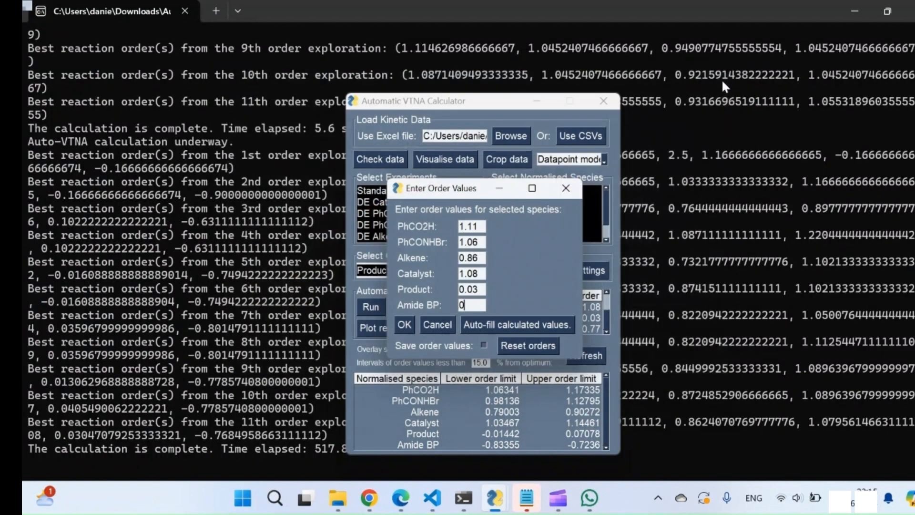
left_click(567, 188)
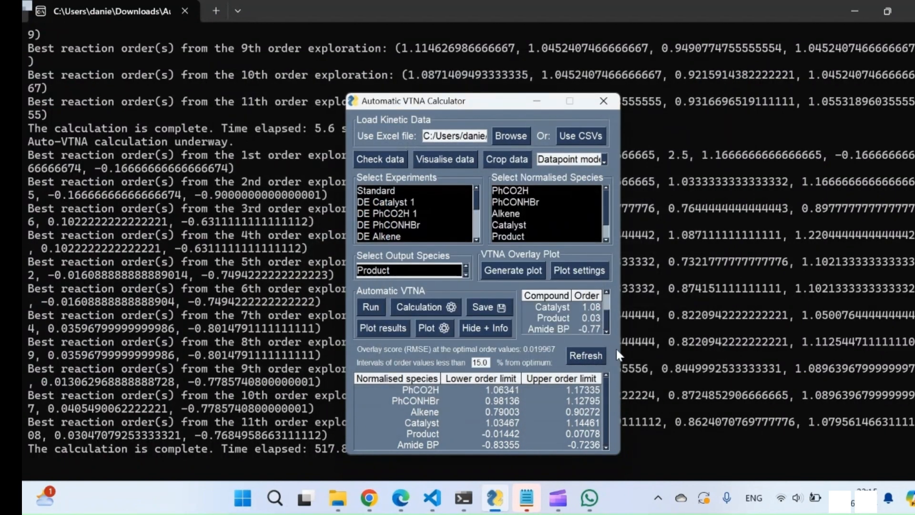
Refresh the order limits using the 15.0 % from optimum threshold
left_click(590, 355)
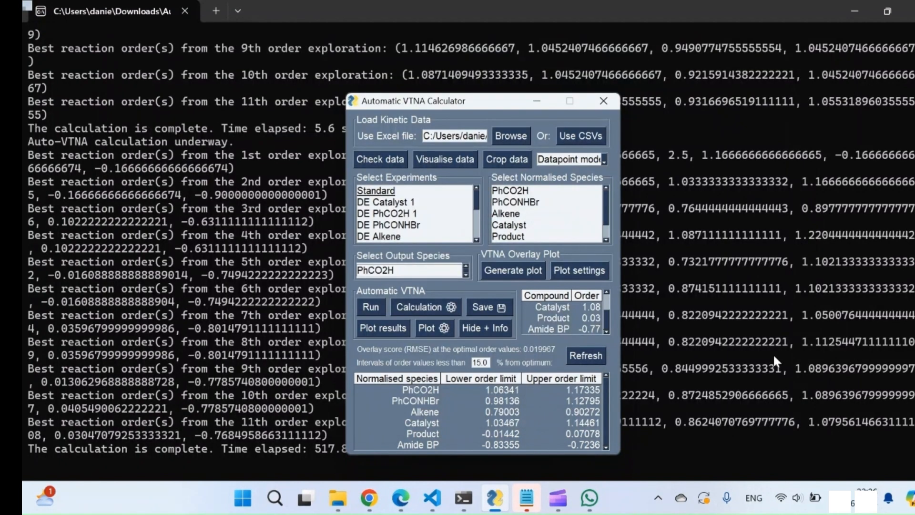